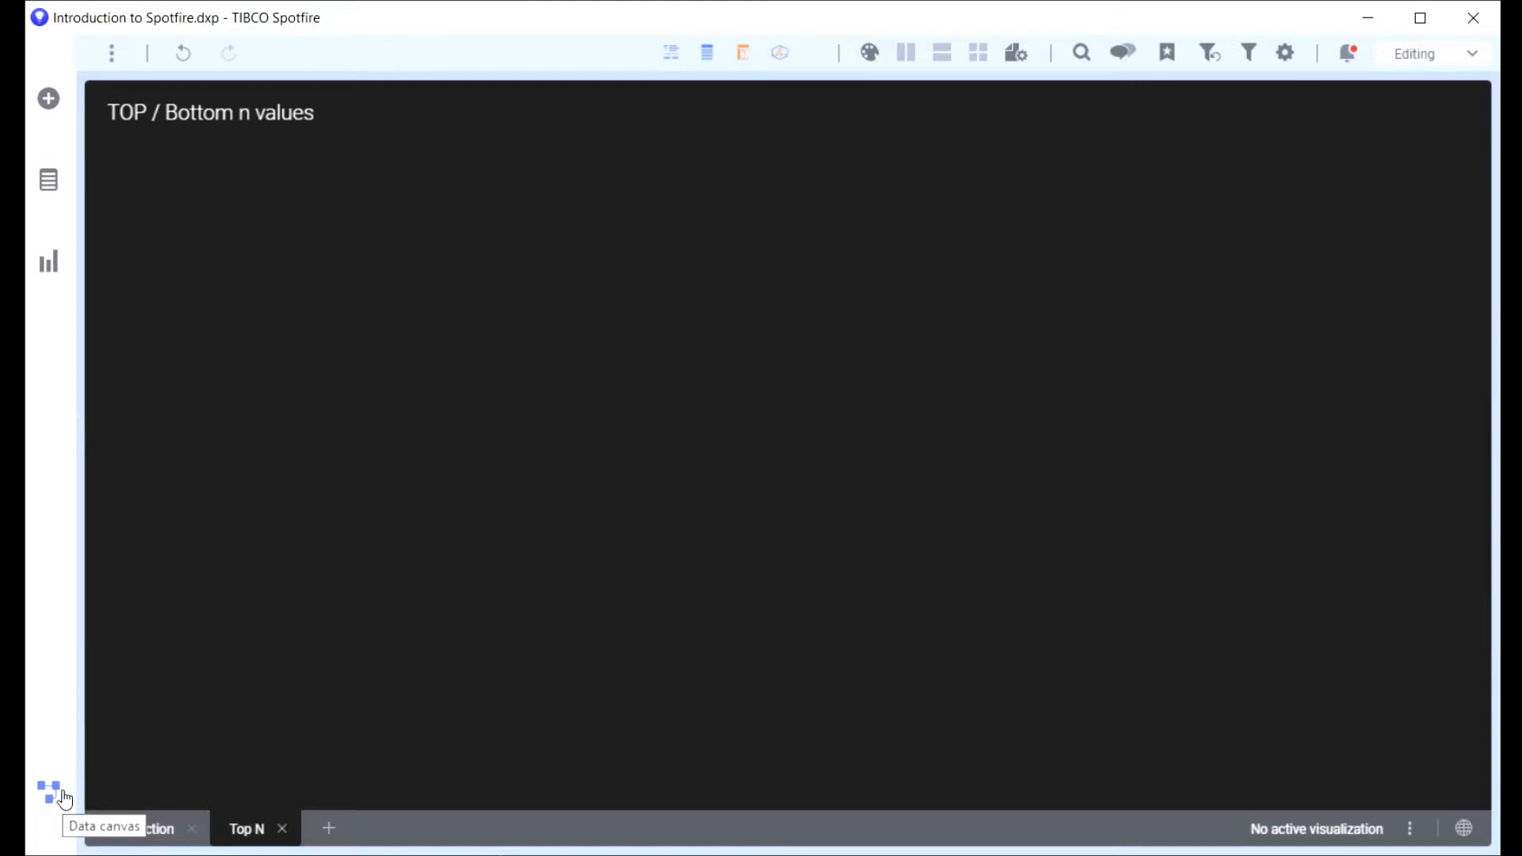
Review the columns of the tmdb_5000_movies data table, and add a bar chart below the TOP / Bottom n values area
left_click(49, 792)
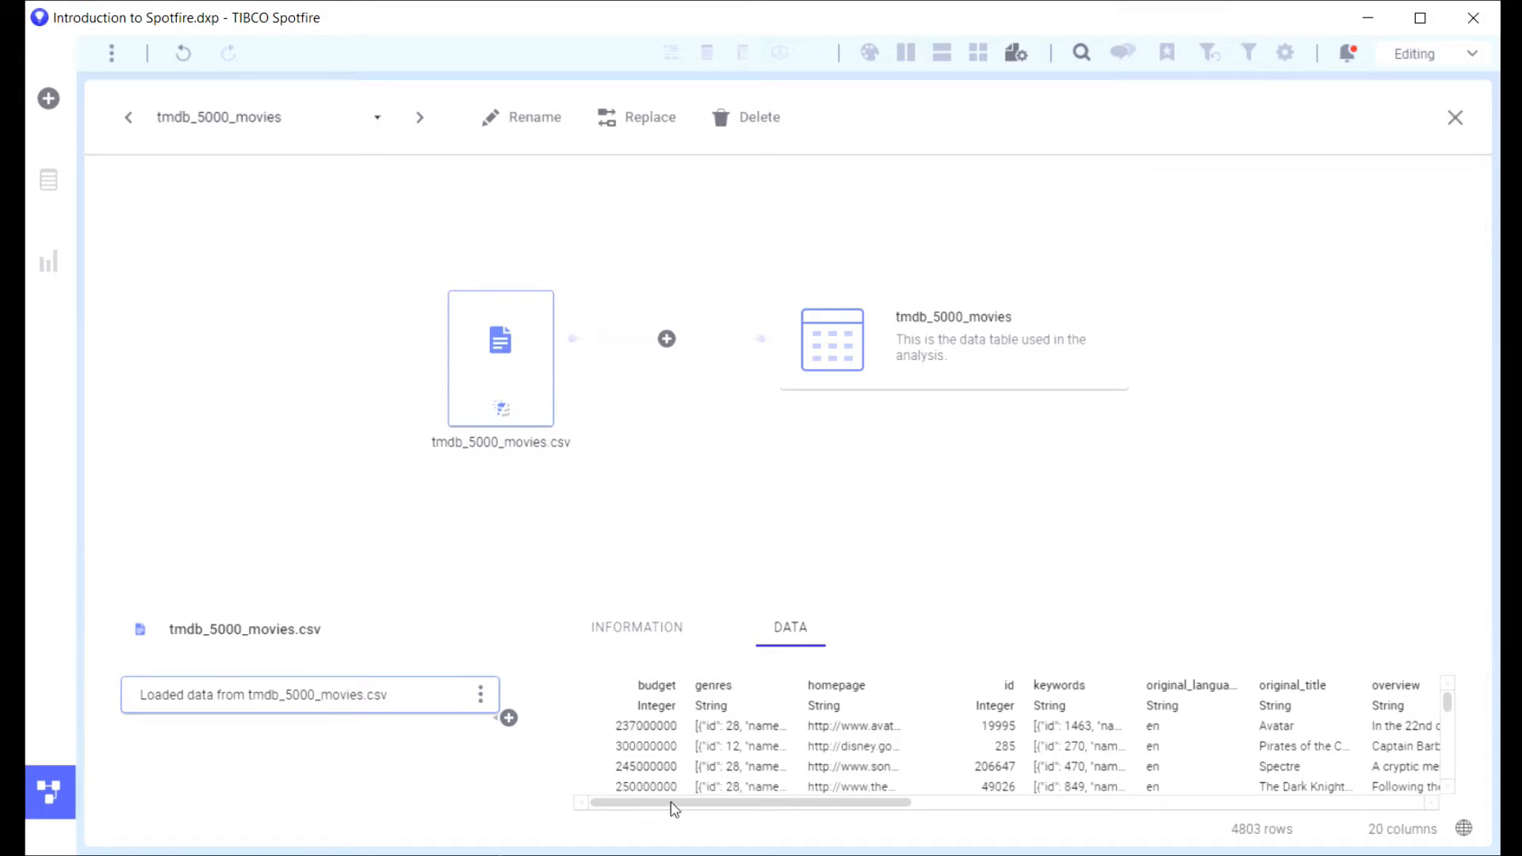
left_click_drag(738, 806, 1050, 811)
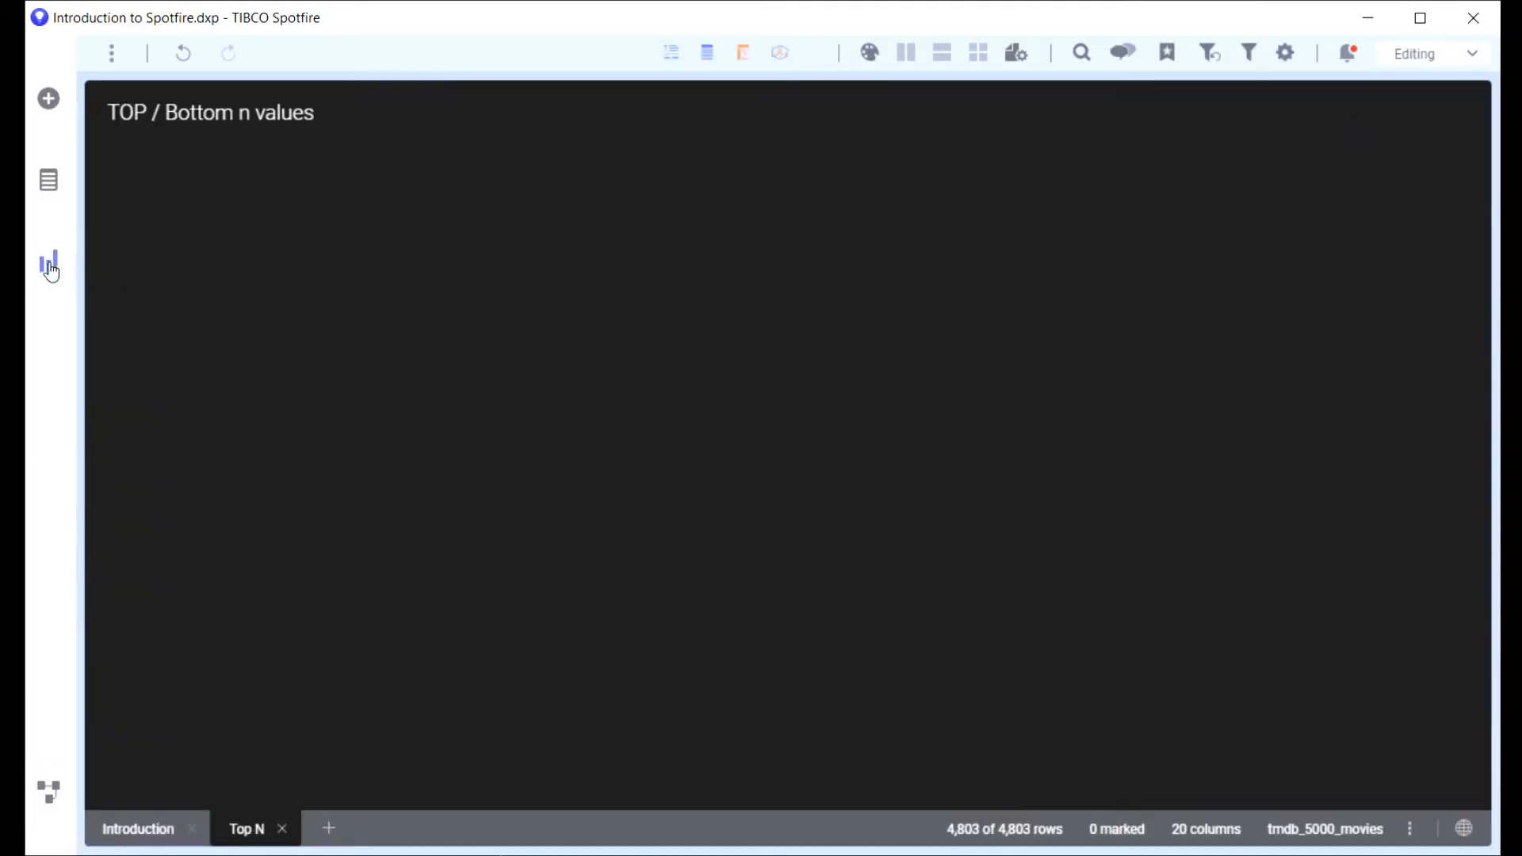
left_click(50, 268)
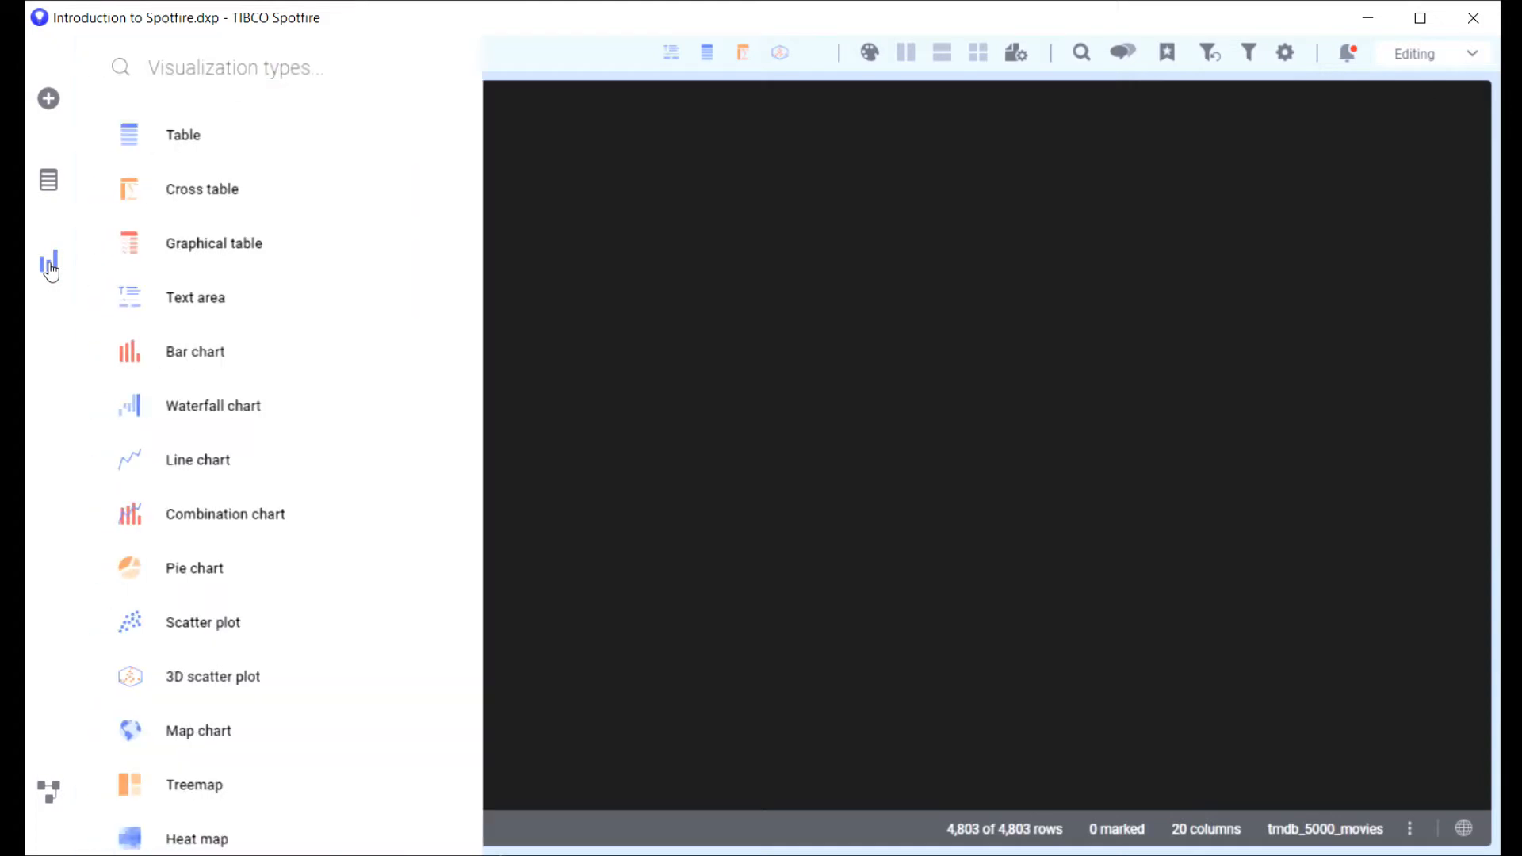
left_click(230, 367)
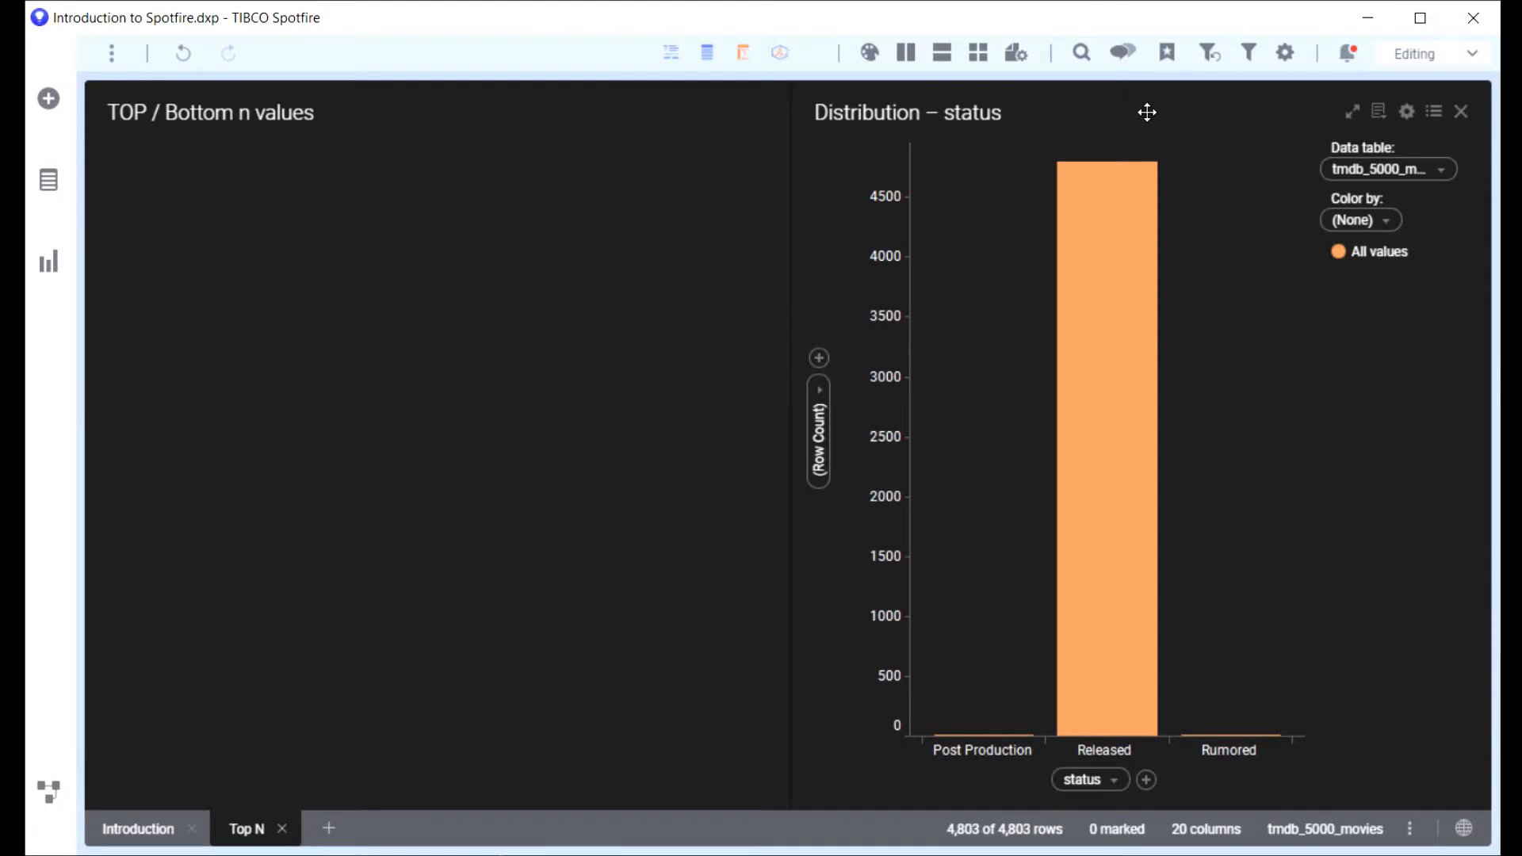
left_click_drag(1147, 112, 339, 763)
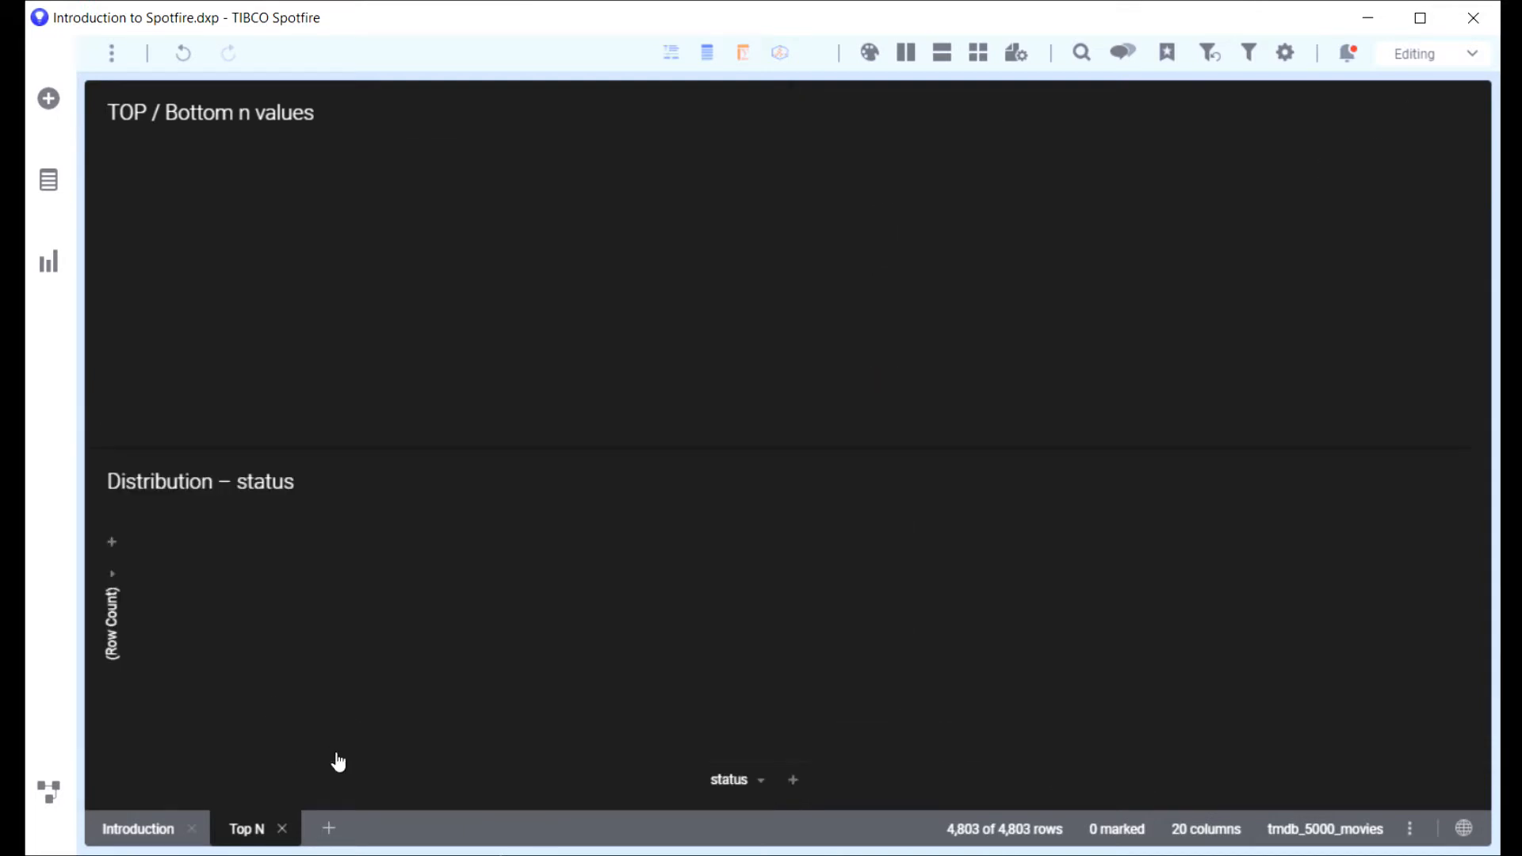
Set the bar chart's category axis to title and its value axis to the sum of revenue
left_click(764, 783)
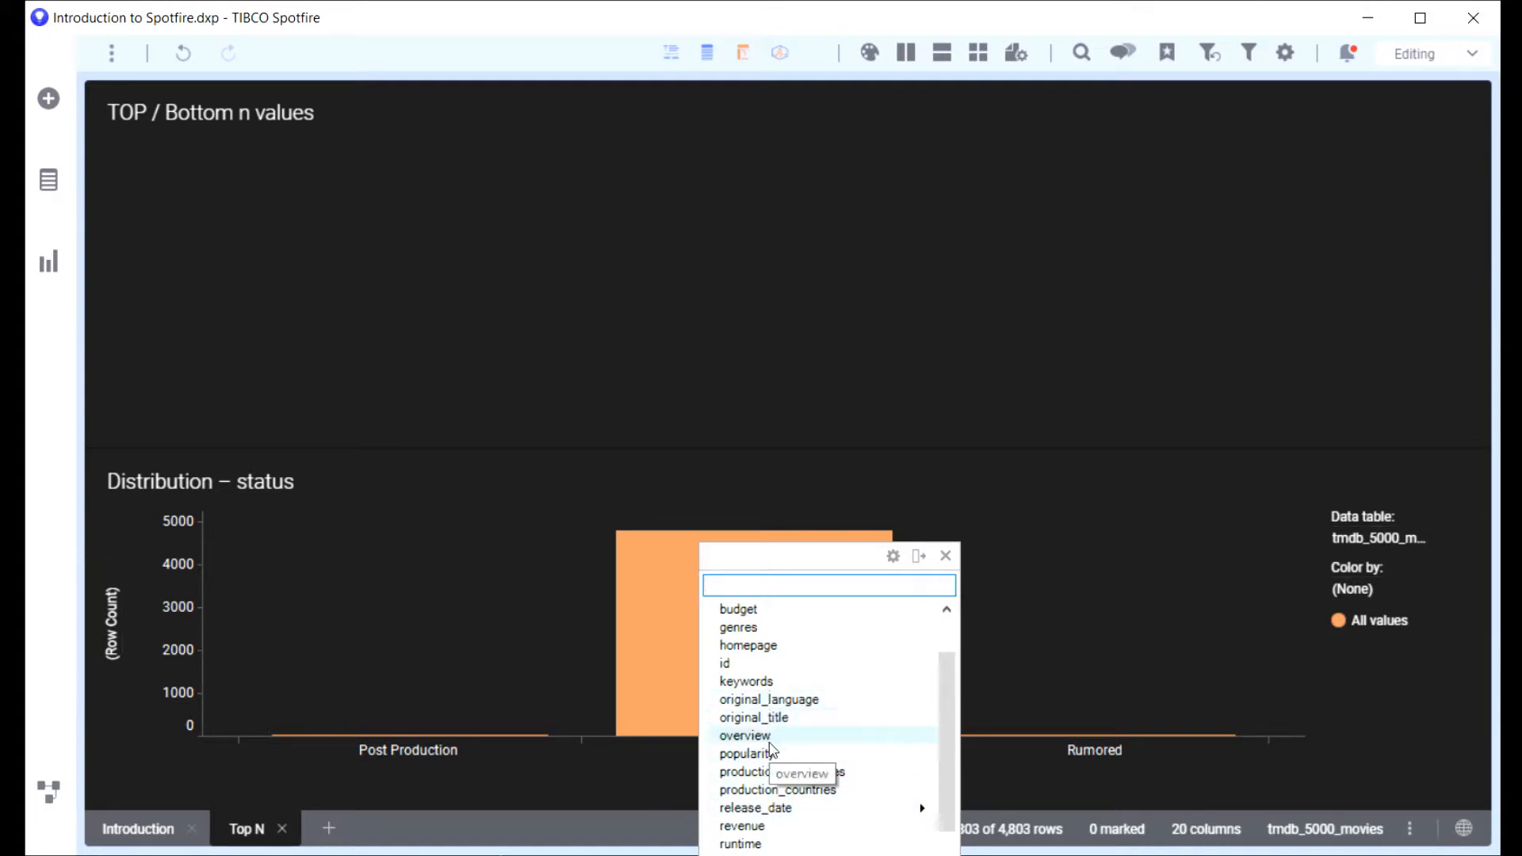
type("title")
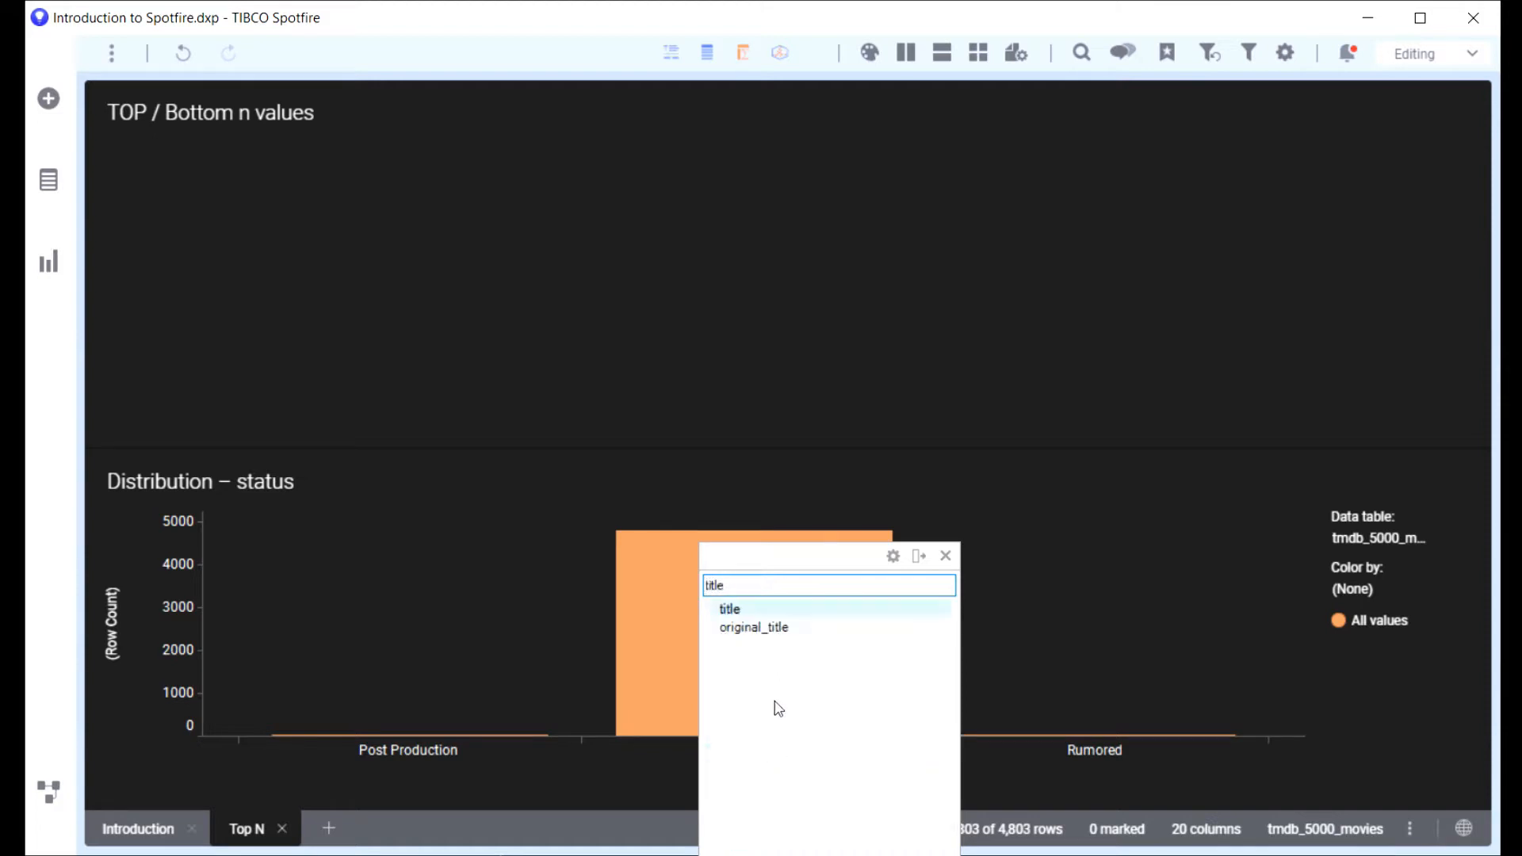
left_click(743, 612)
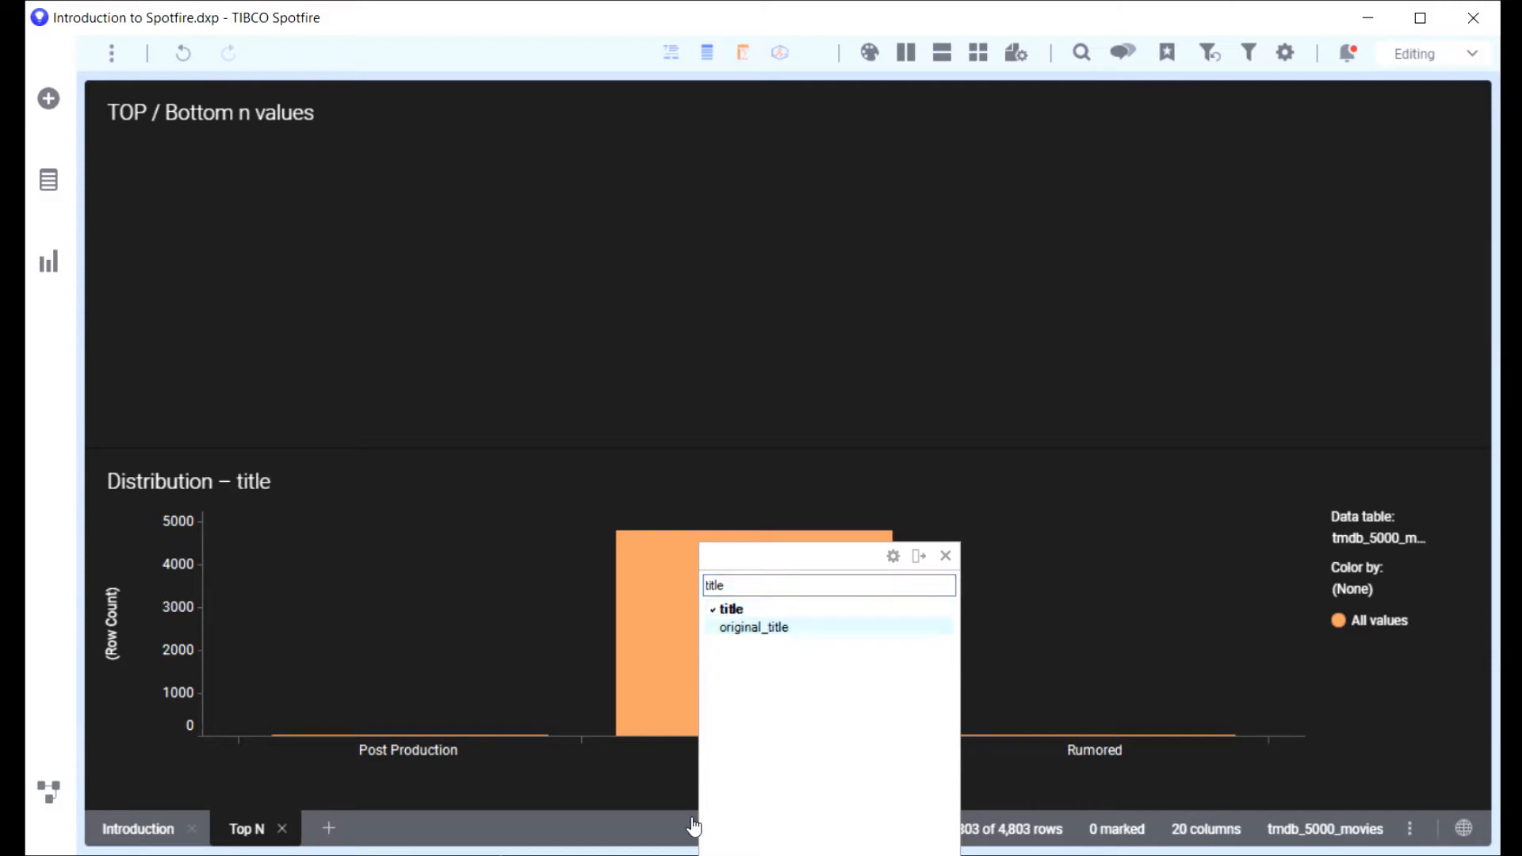
left_click(114, 585)
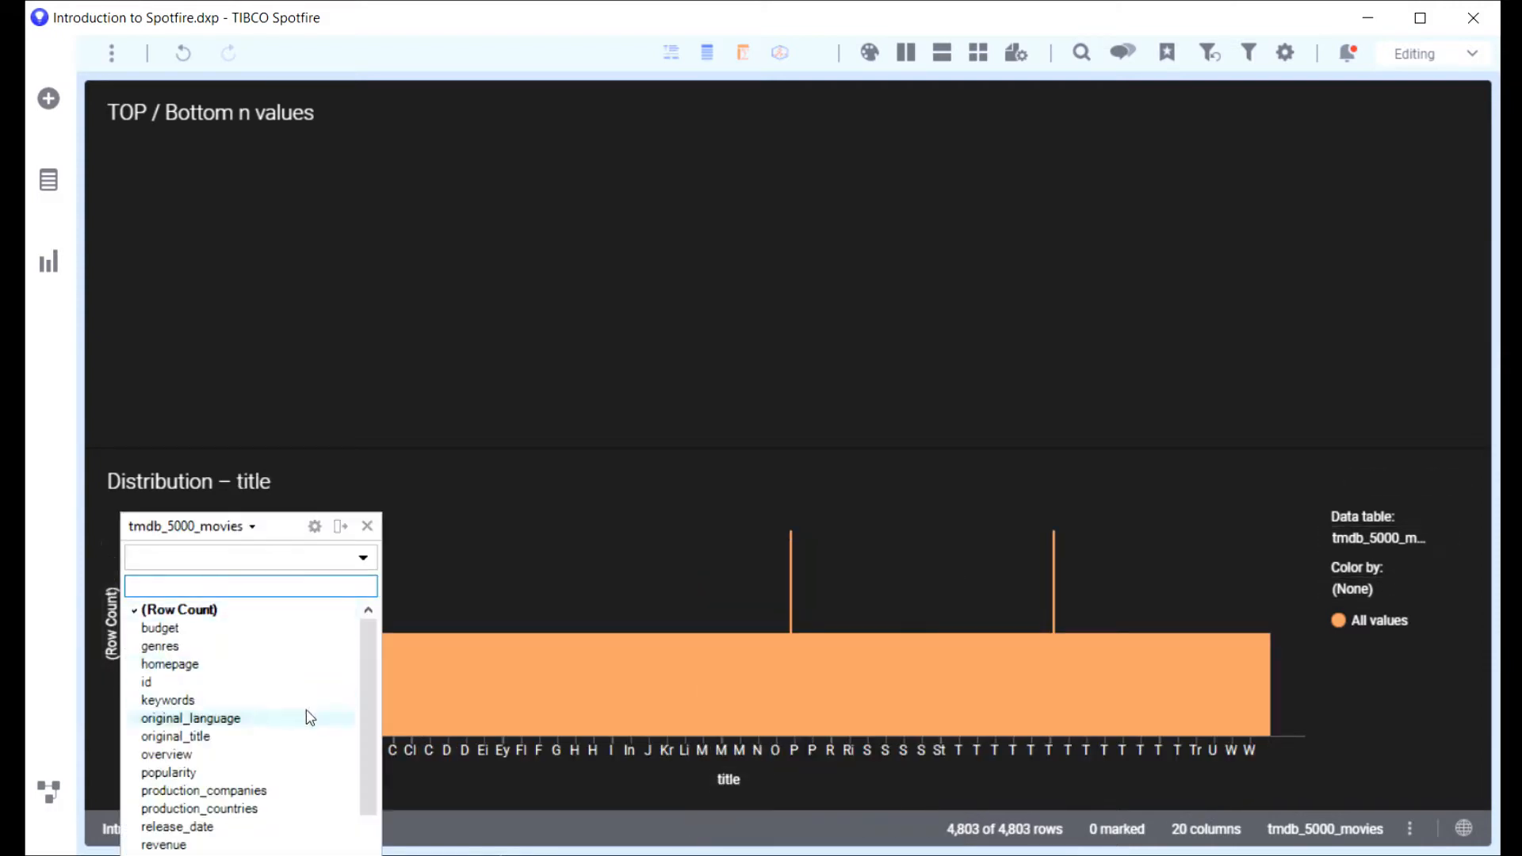
scroll(306, 720, "down", 1)
left_click(300, 789)
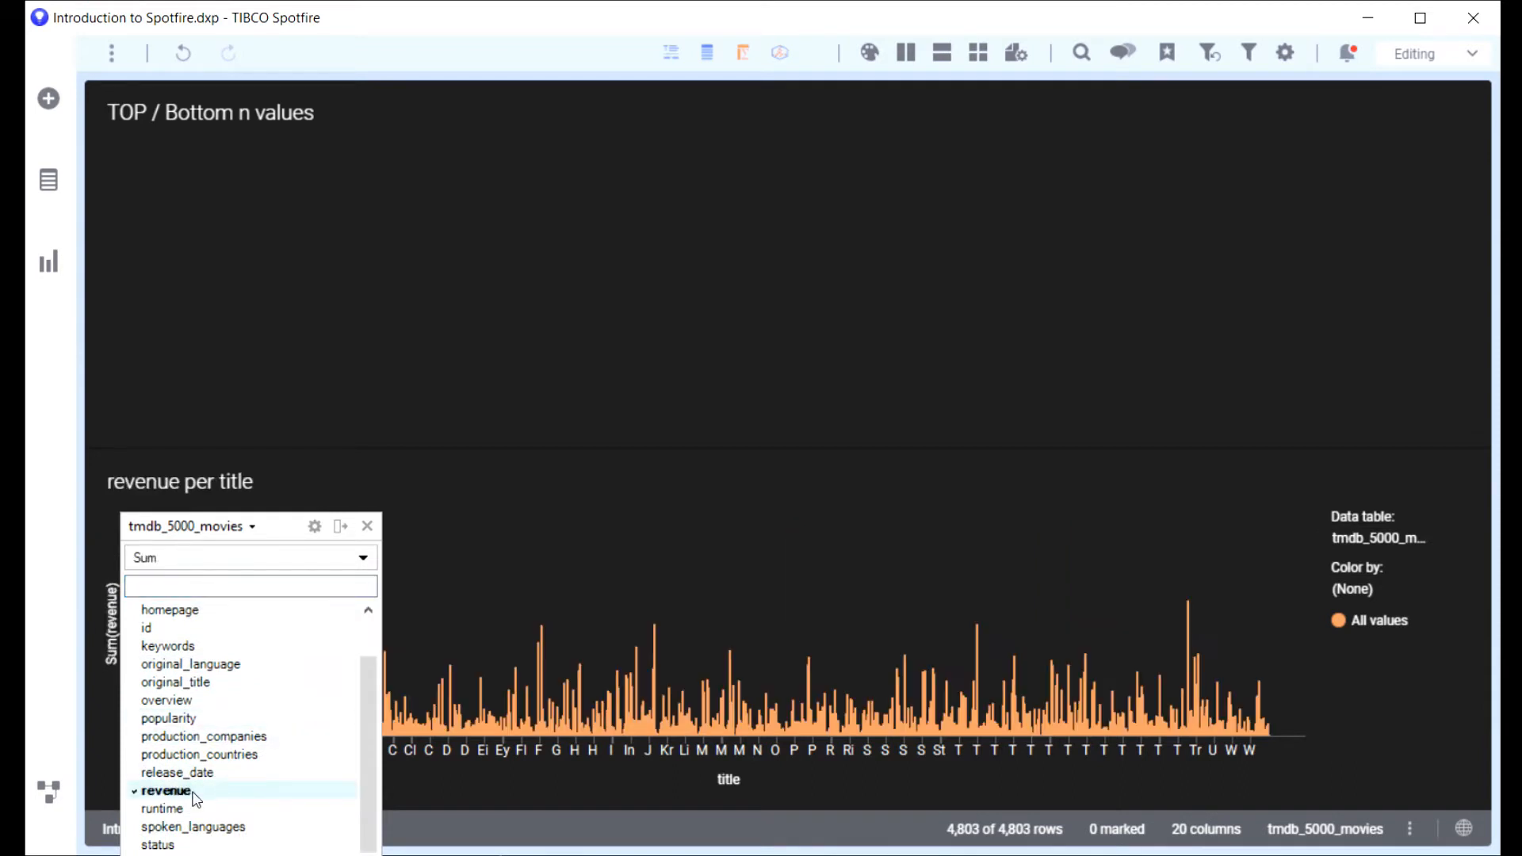
left_click(664, 583)
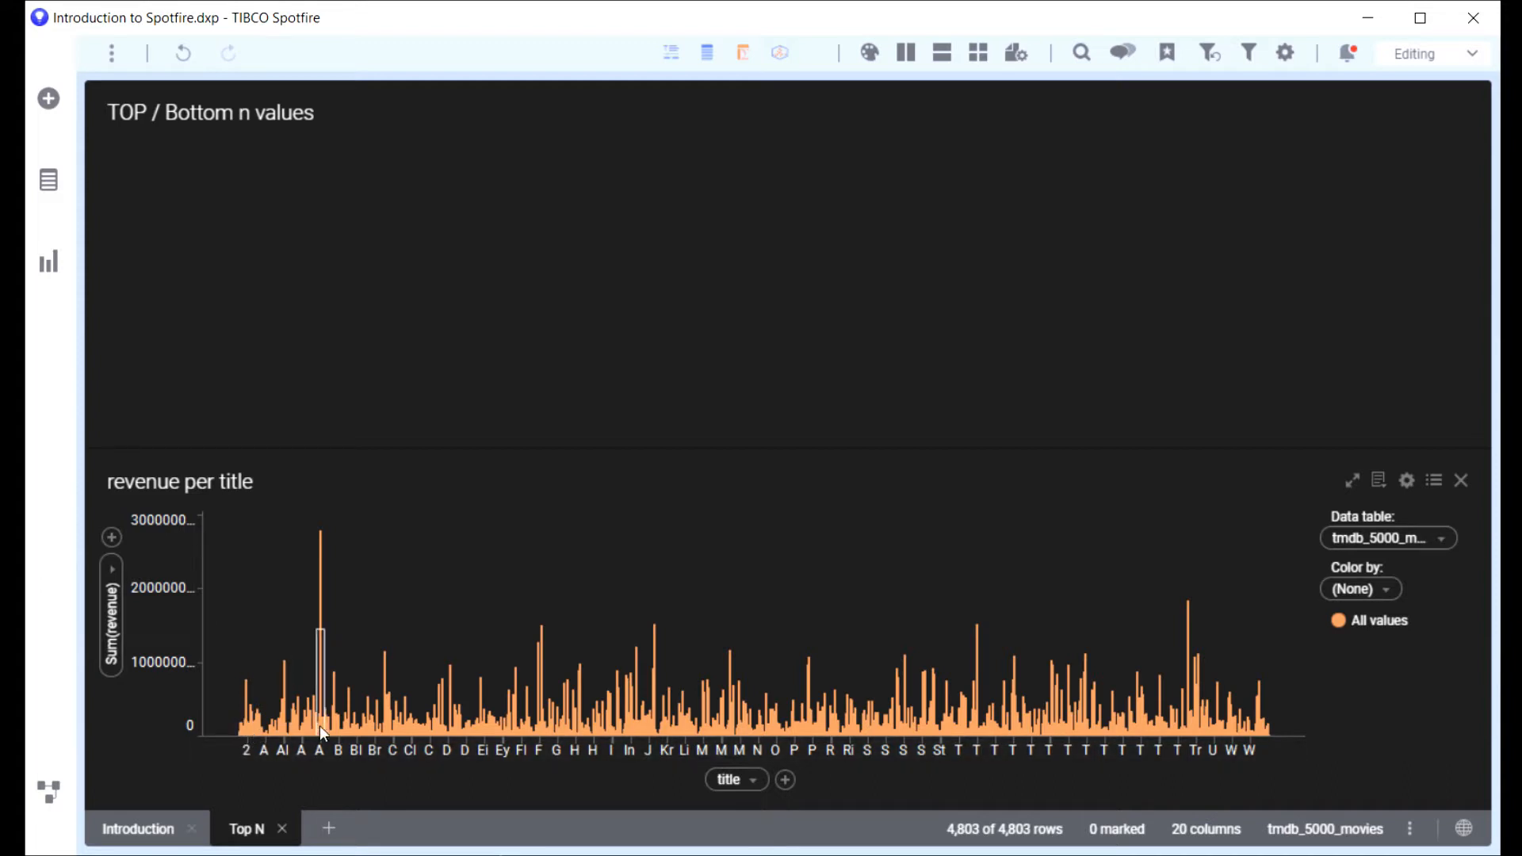
Sort the bars of the revenue per title chart by value
mouse_move(320, 725)
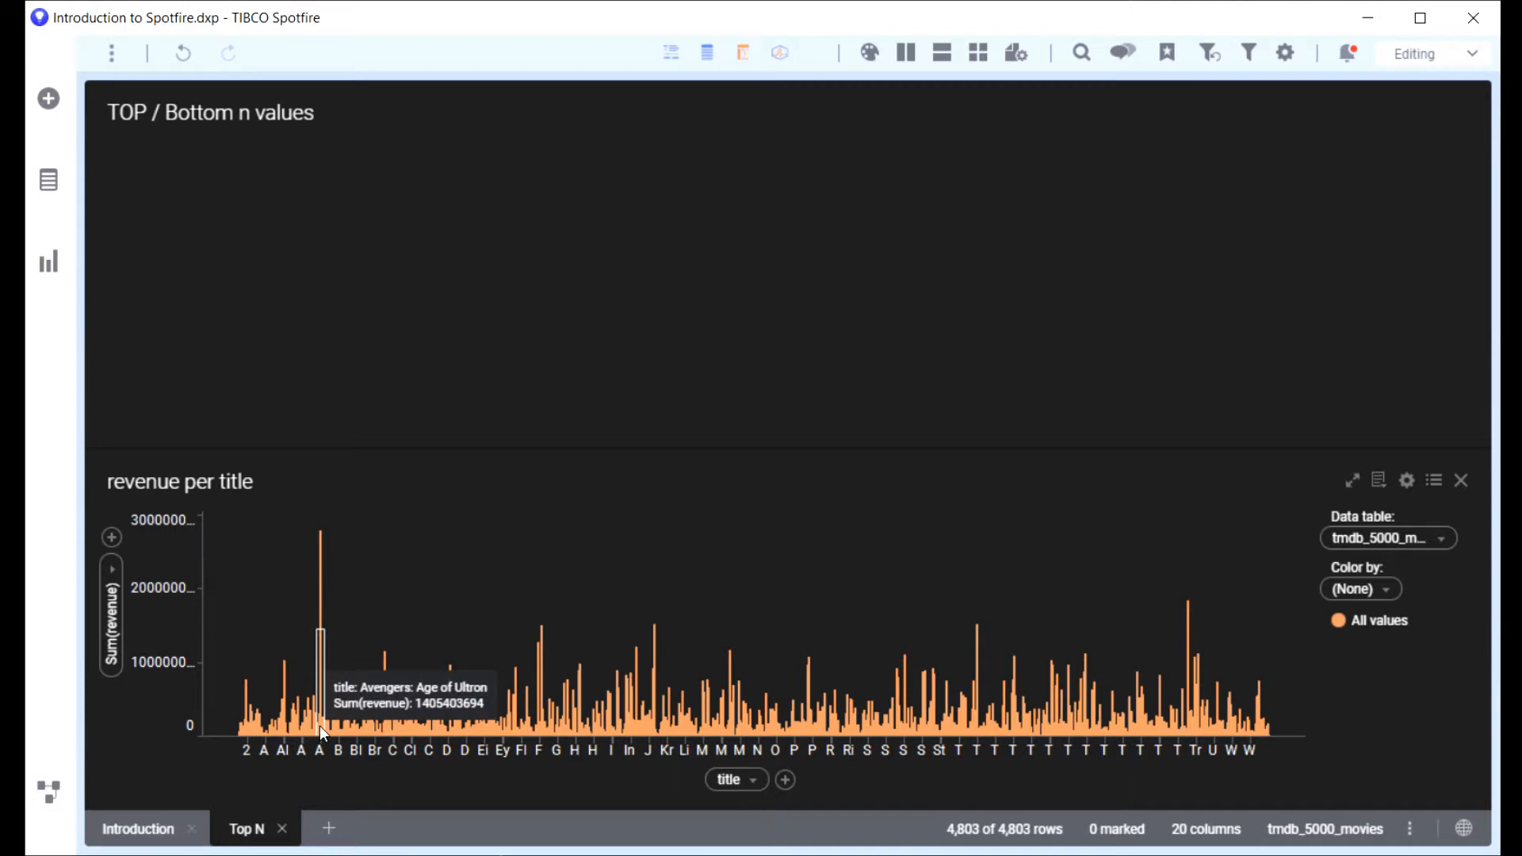
right_click(465, 606)
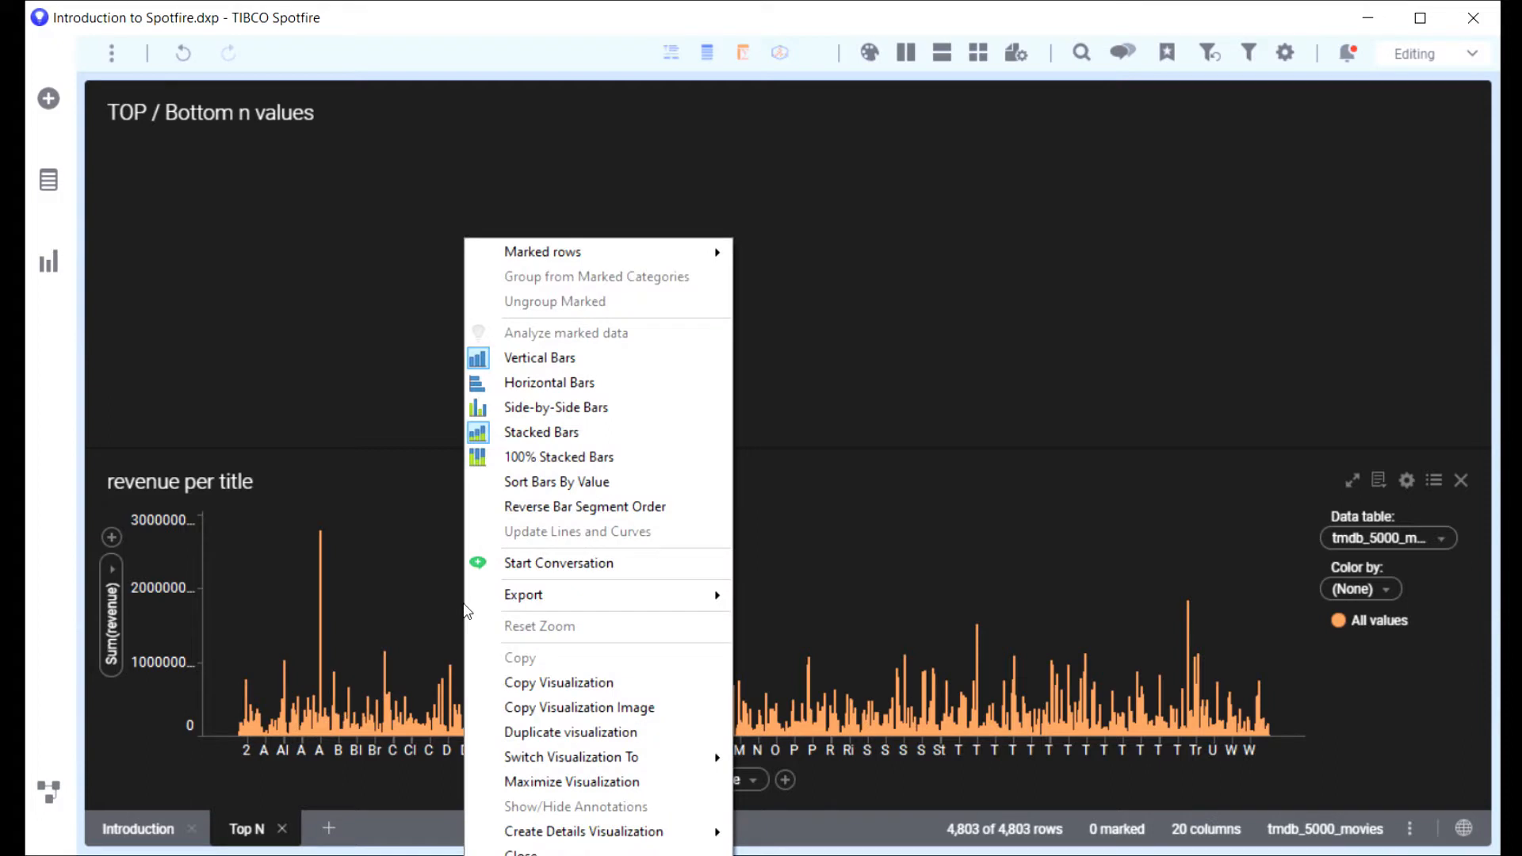
left_click(560, 482)
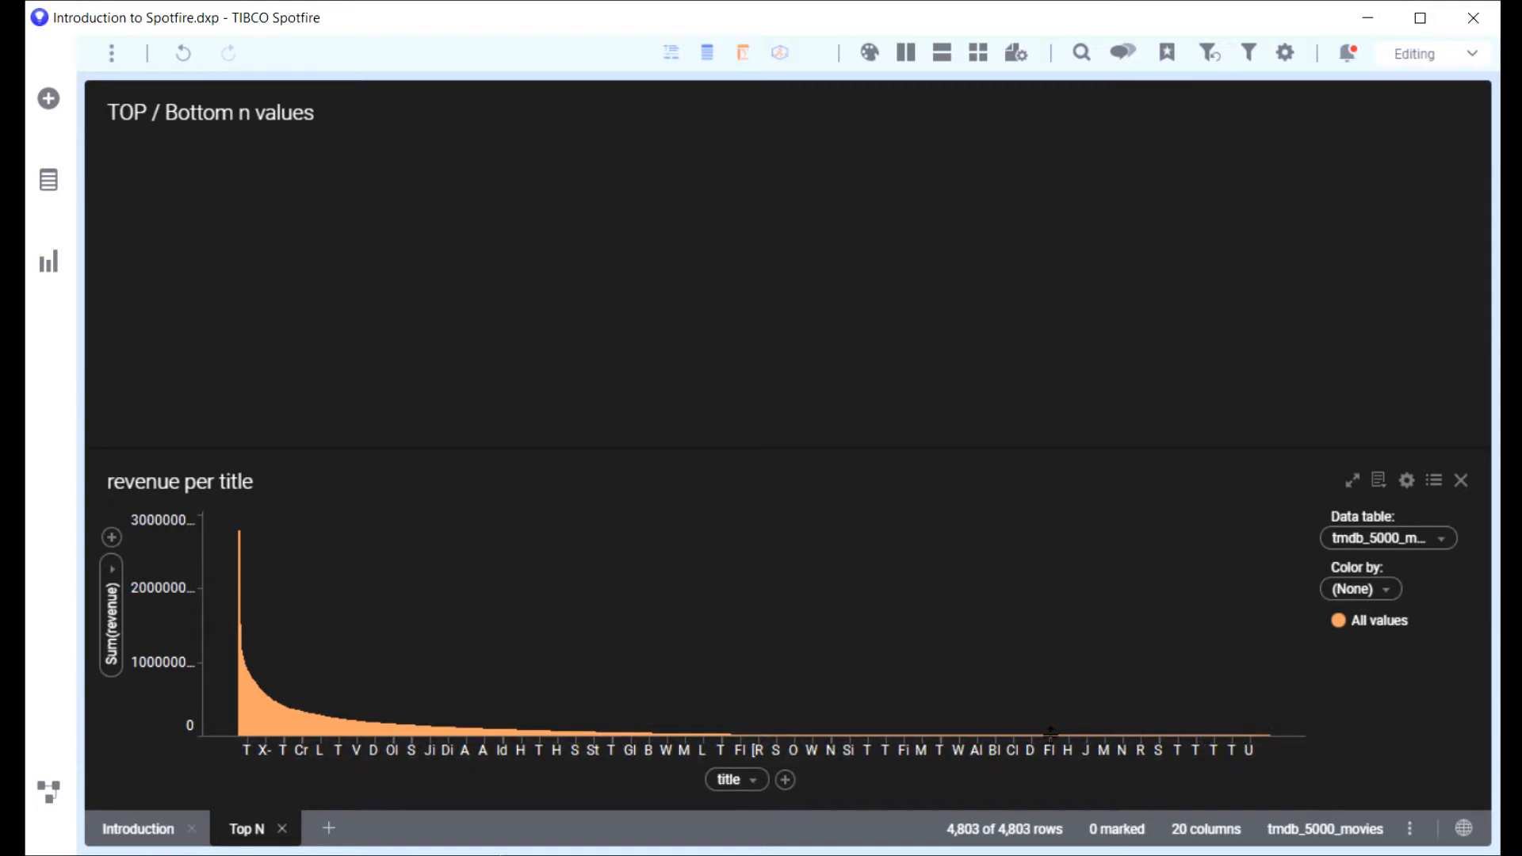
Limit the bar chart's data with the expression [revenue] > 0
right_click(736, 603)
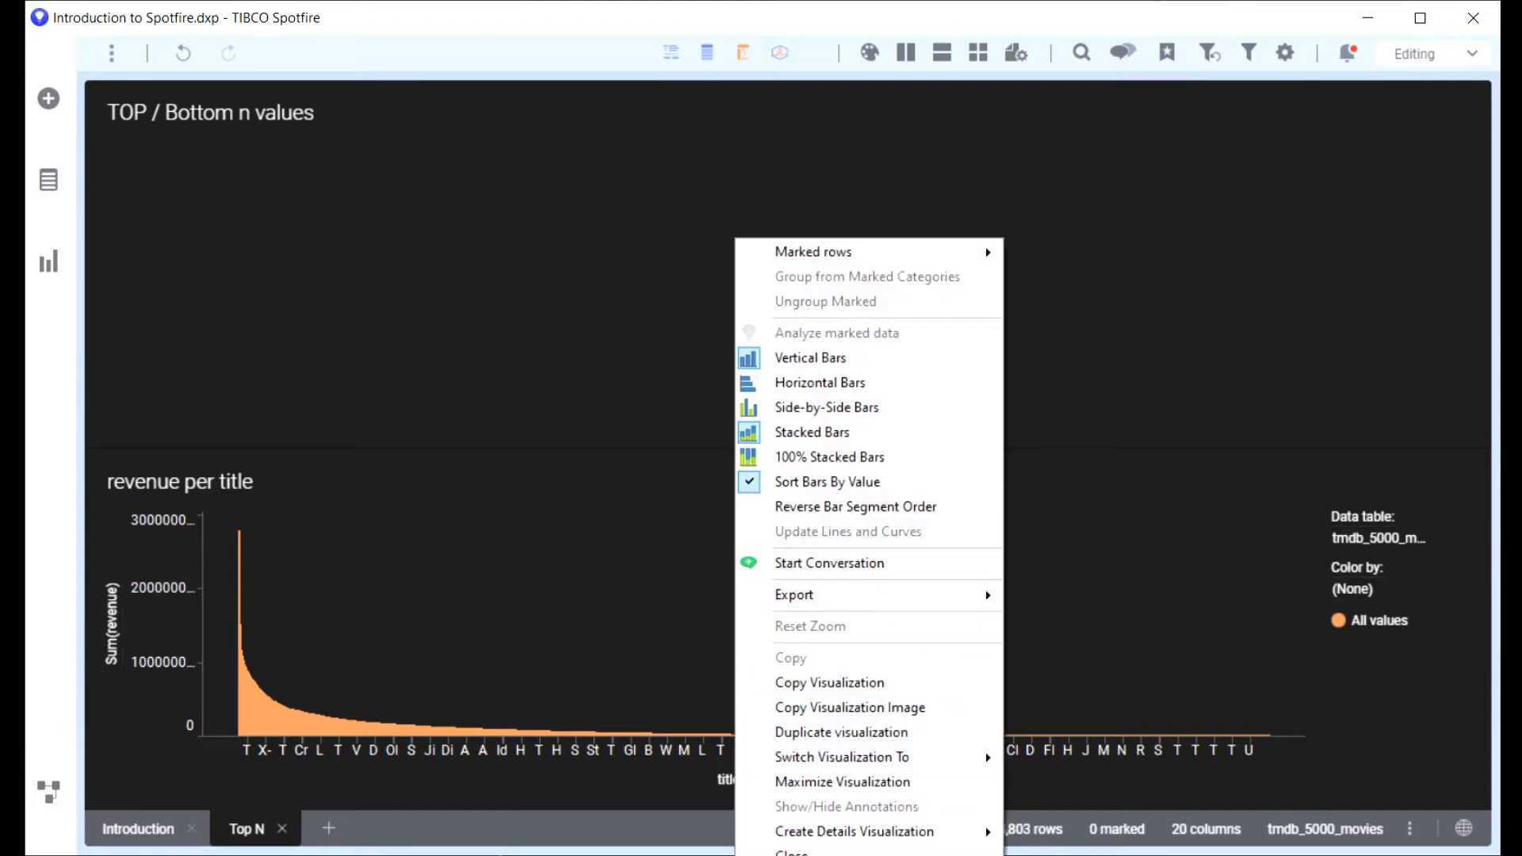
left_click(797, 855)
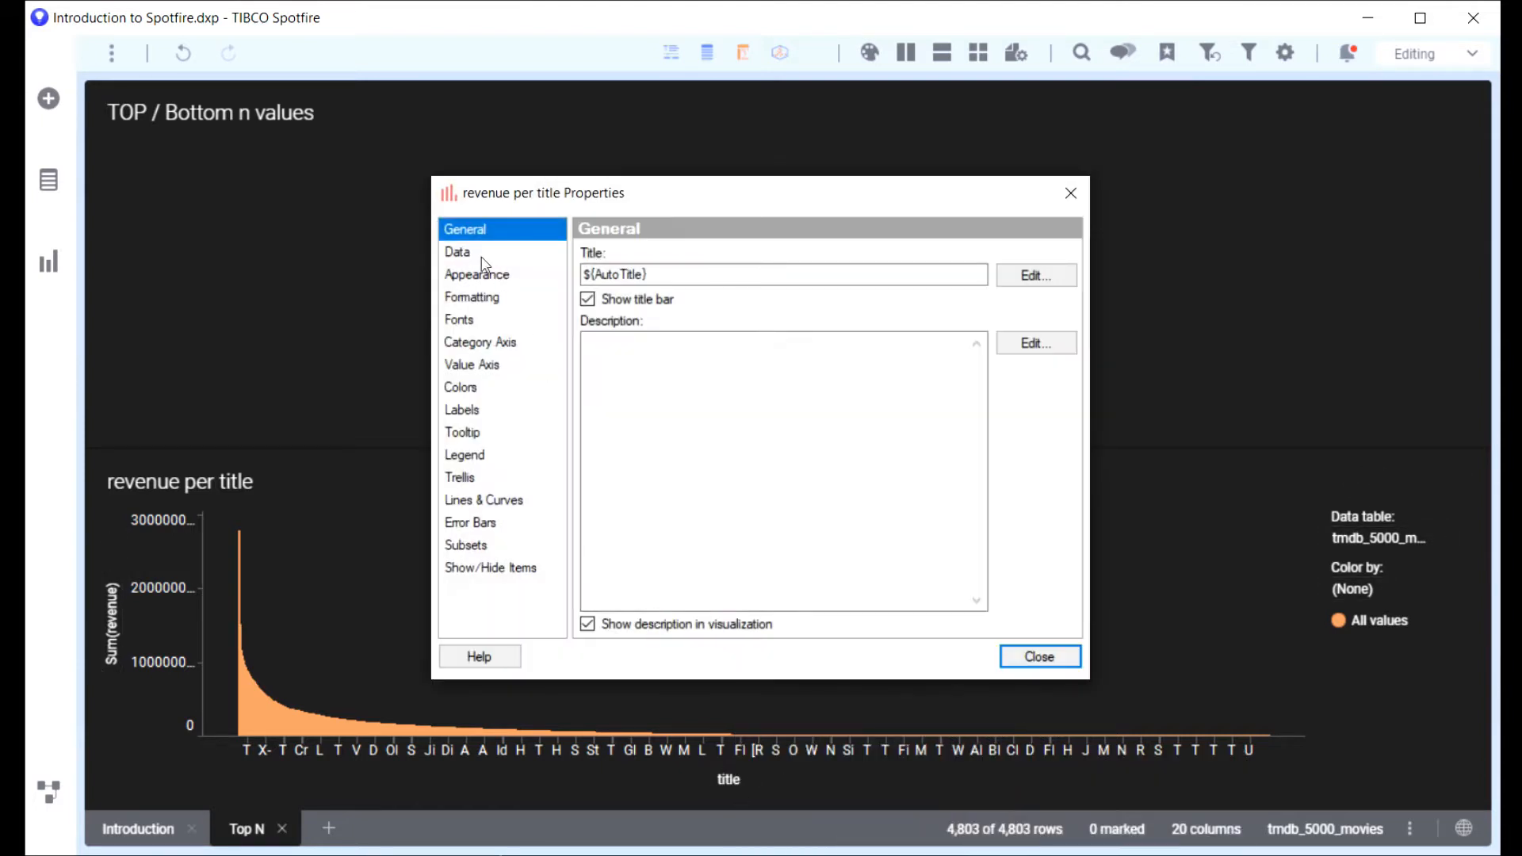
left_click(466, 252)
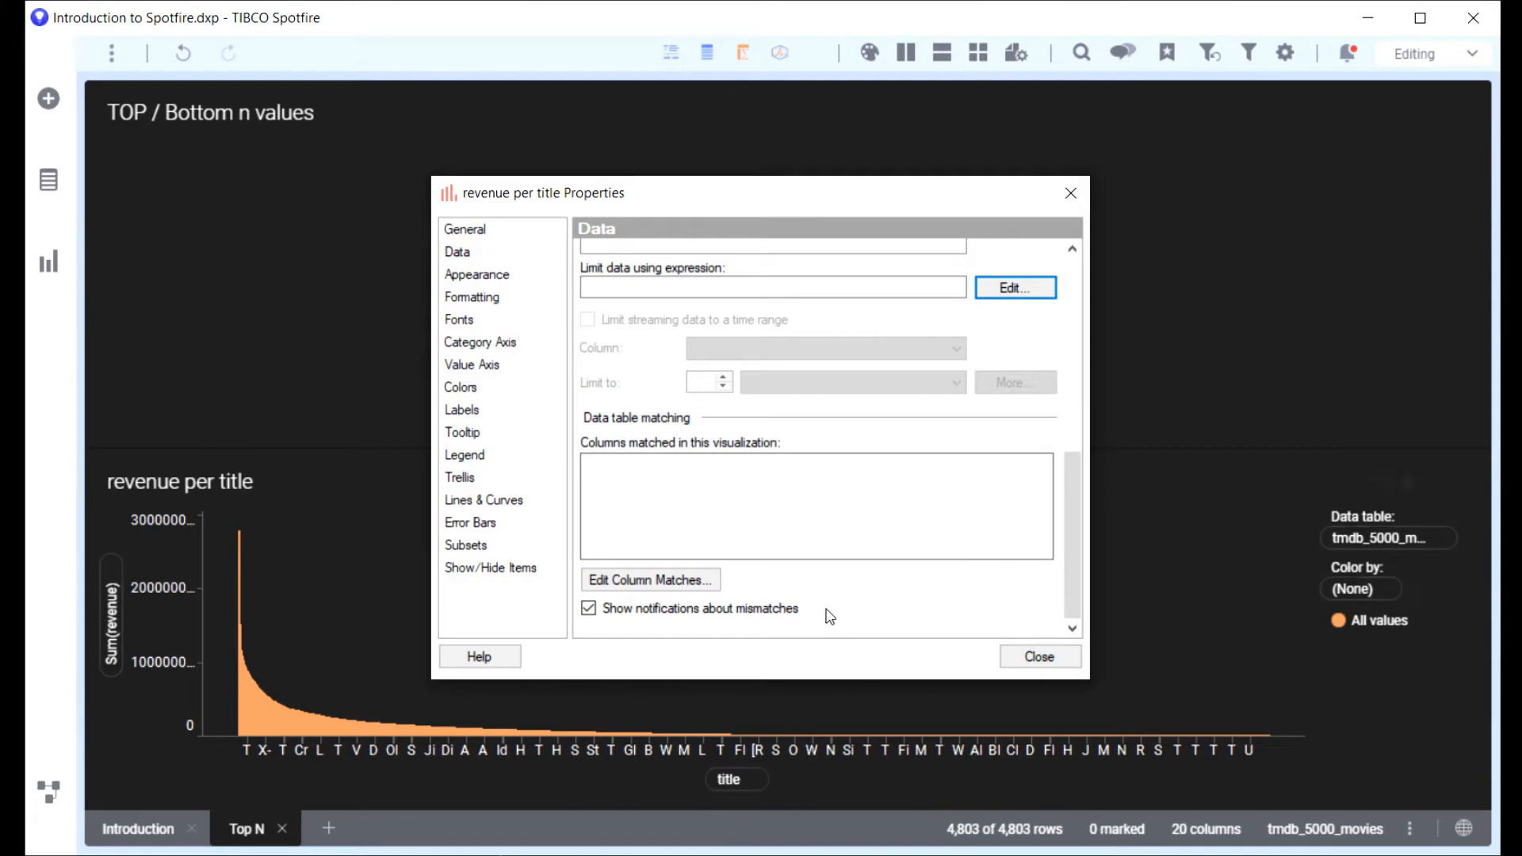
left_click(1015, 288)
left_click(334, 149)
type("reve")
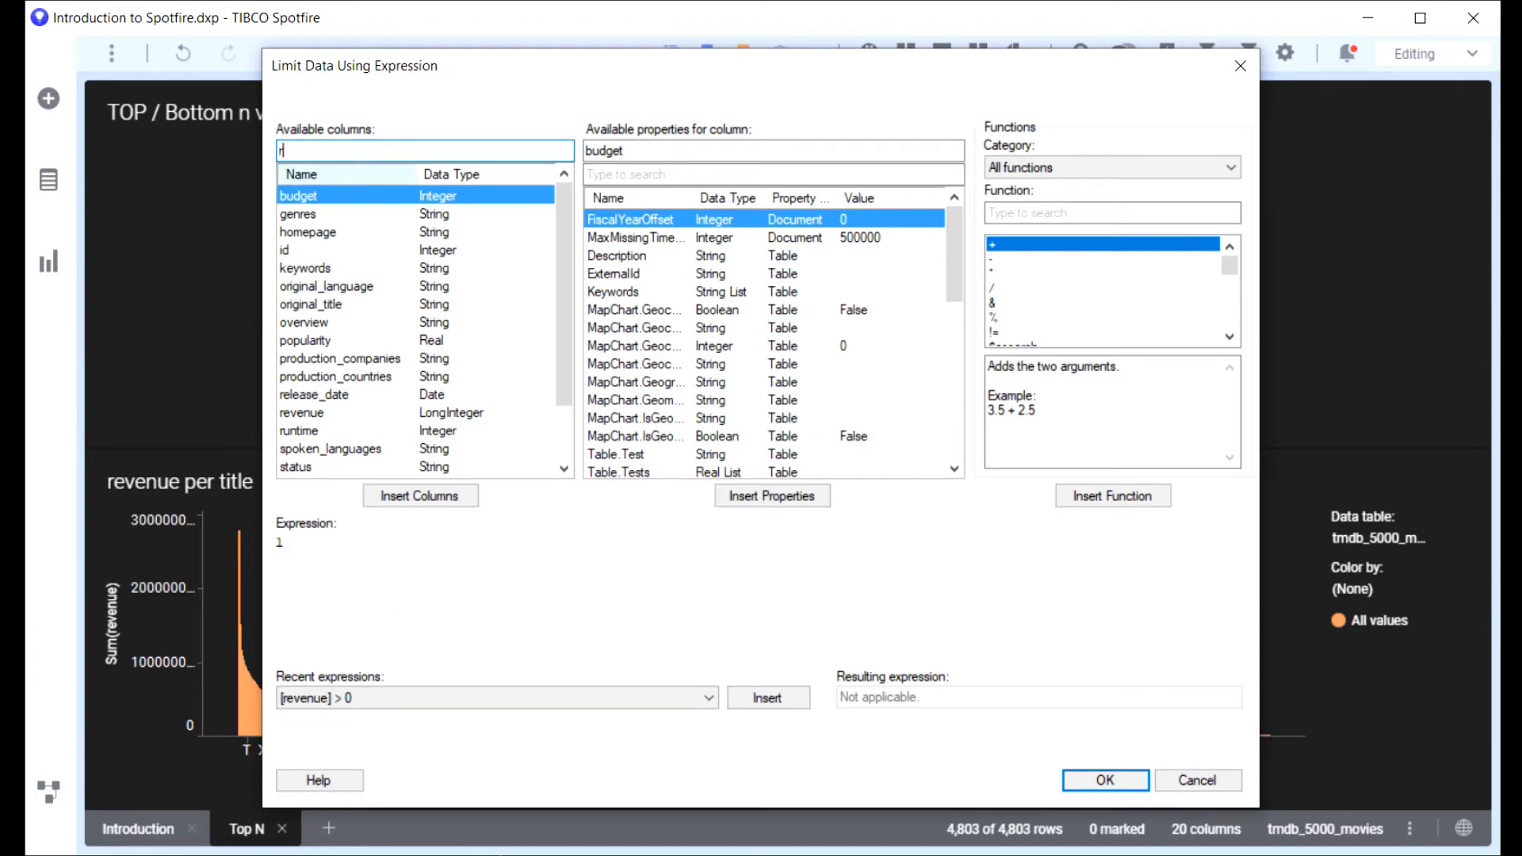
left_click(421, 496)
type("> 0")
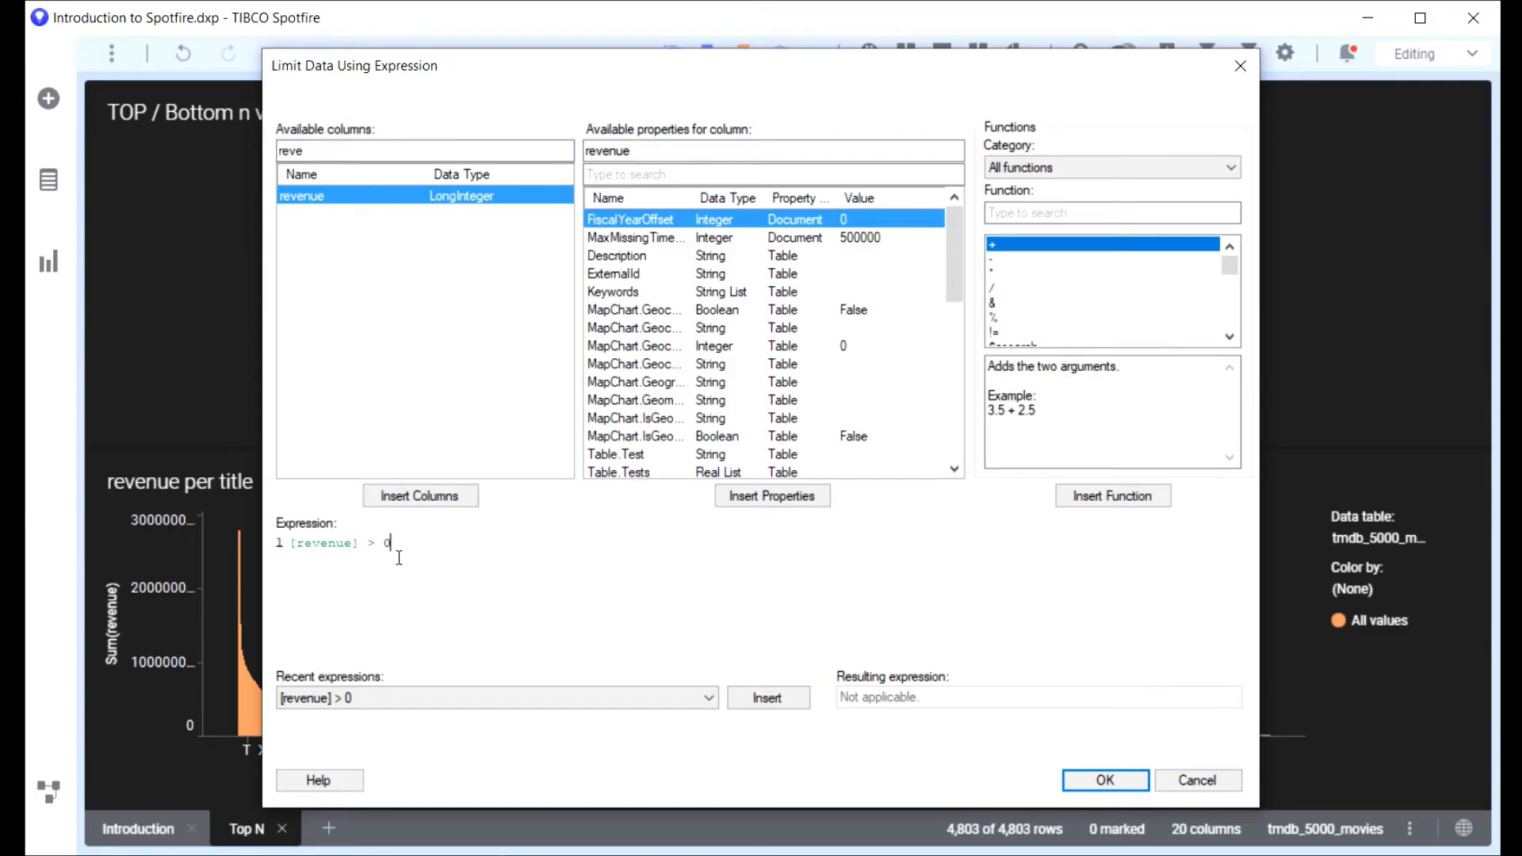
left_click(1104, 780)
left_click(1040, 657)
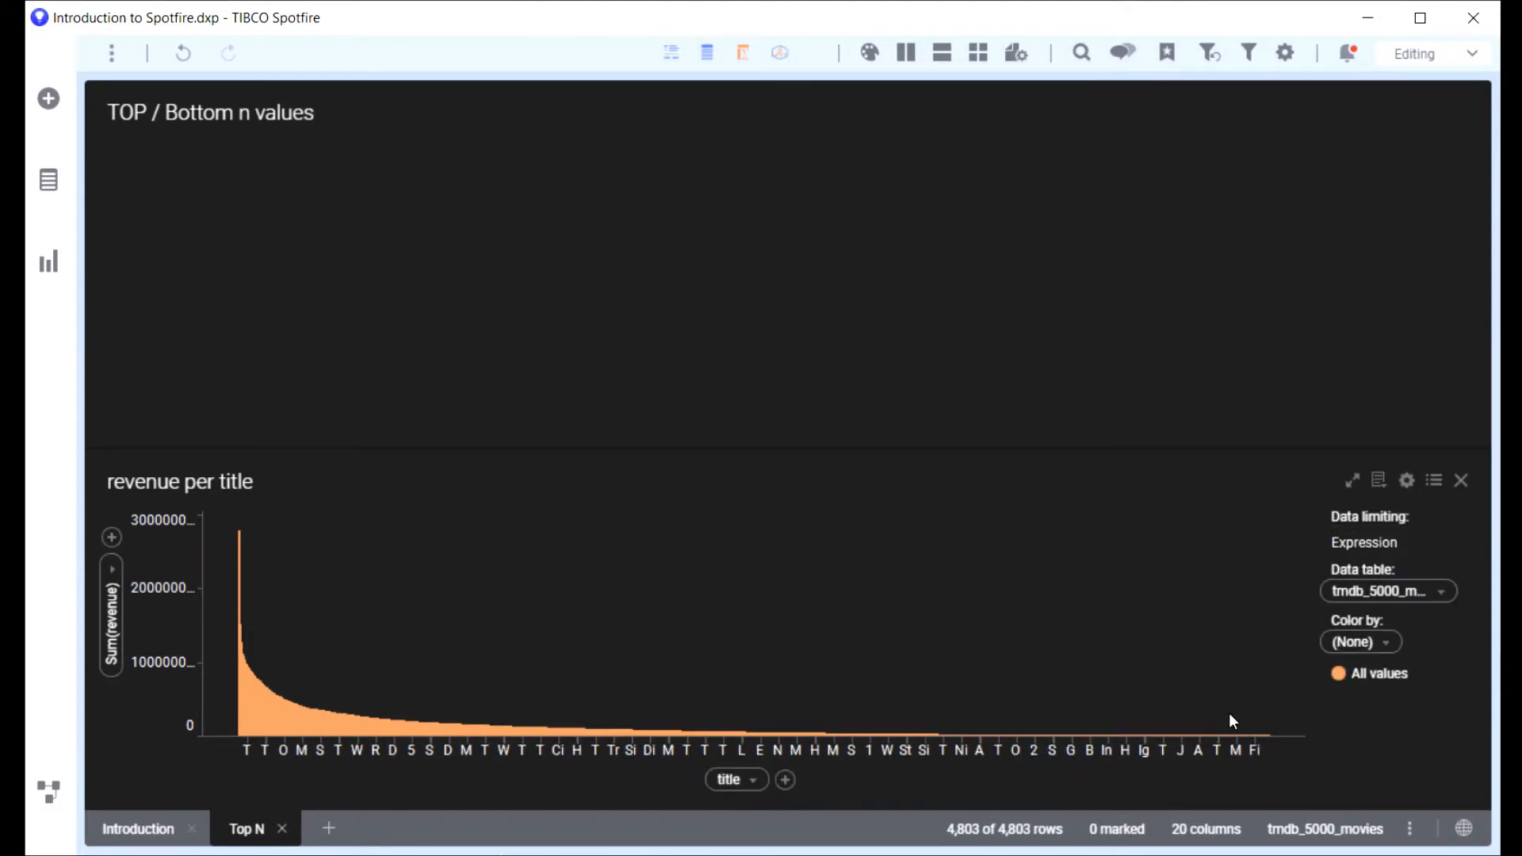
Rename the bar chart as Top N movies and enlarge it upward into the TOP / Bottom n values area
double_click(199, 480)
key("BackSpace")
type("Top N m")
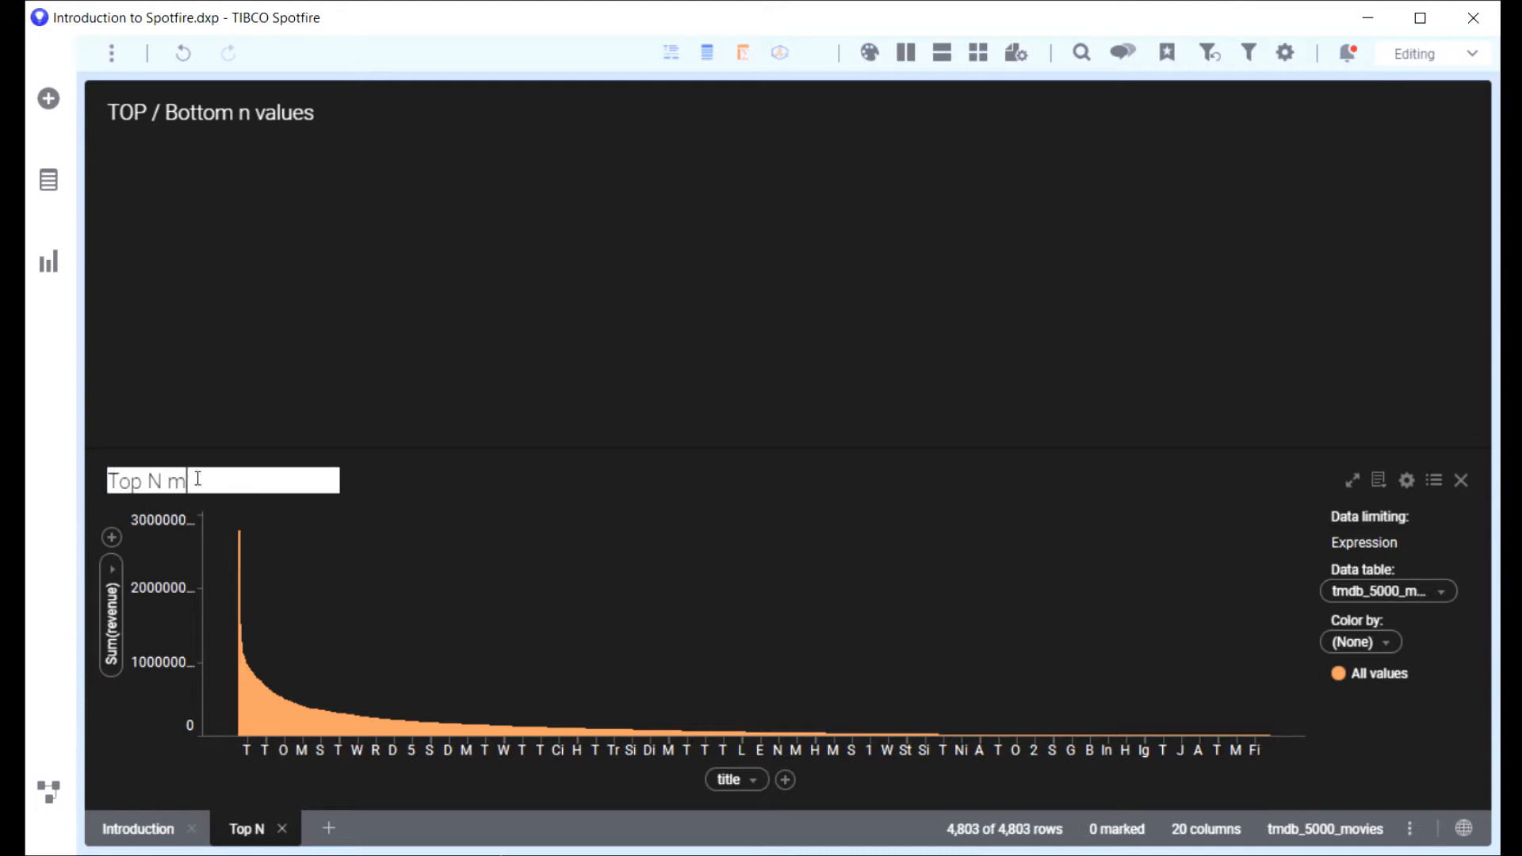
type("ovies")
left_click(663, 636)
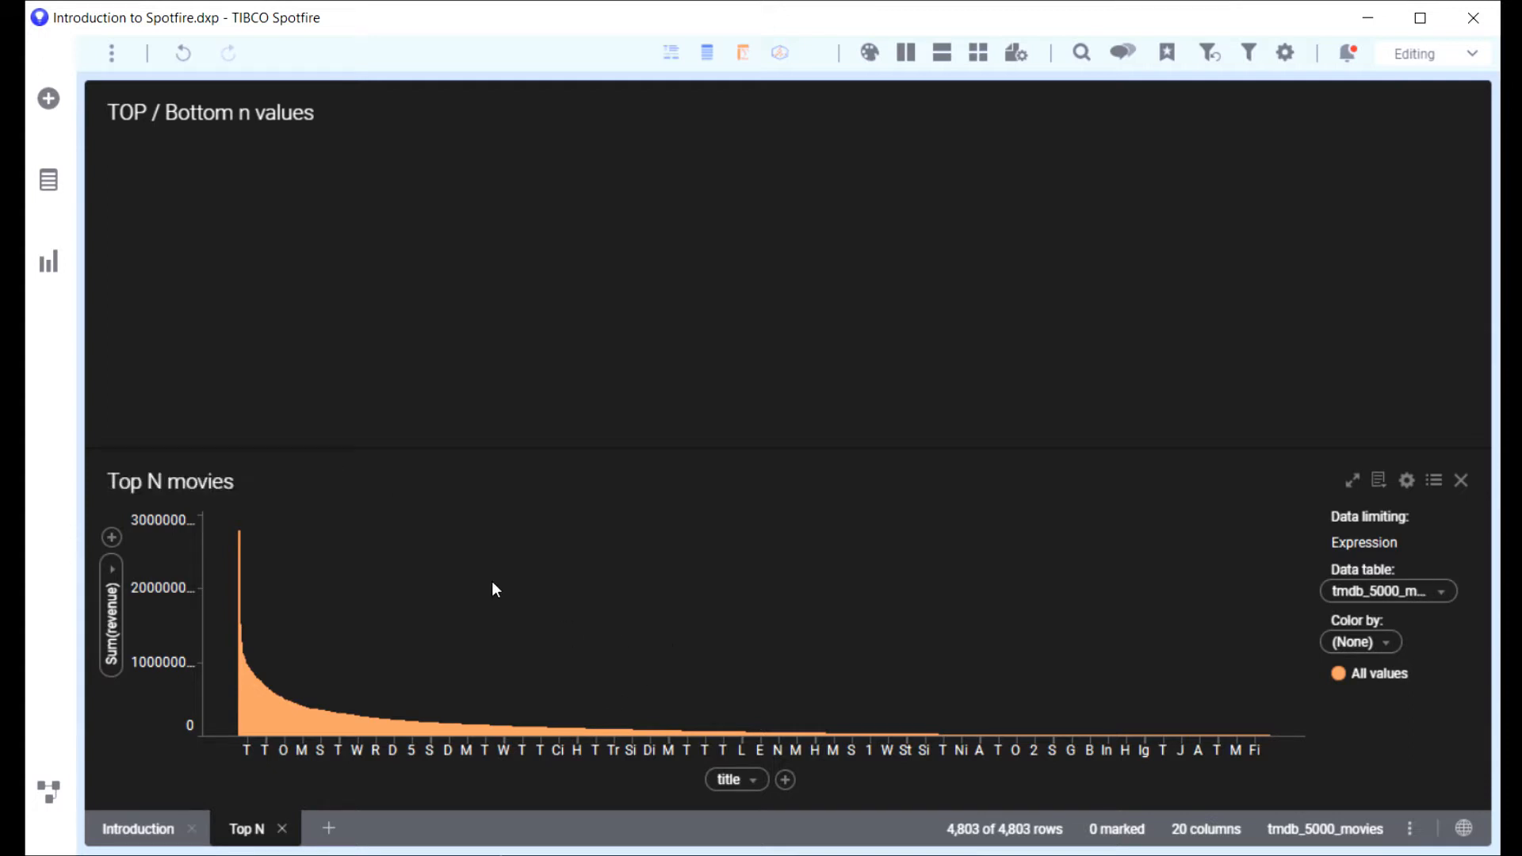
left_click_drag(551, 446, 542, 282)
Add a show/hide rule with display name Top to the Top N movies chart, showing the top 5 value axis values
right_click(470, 446)
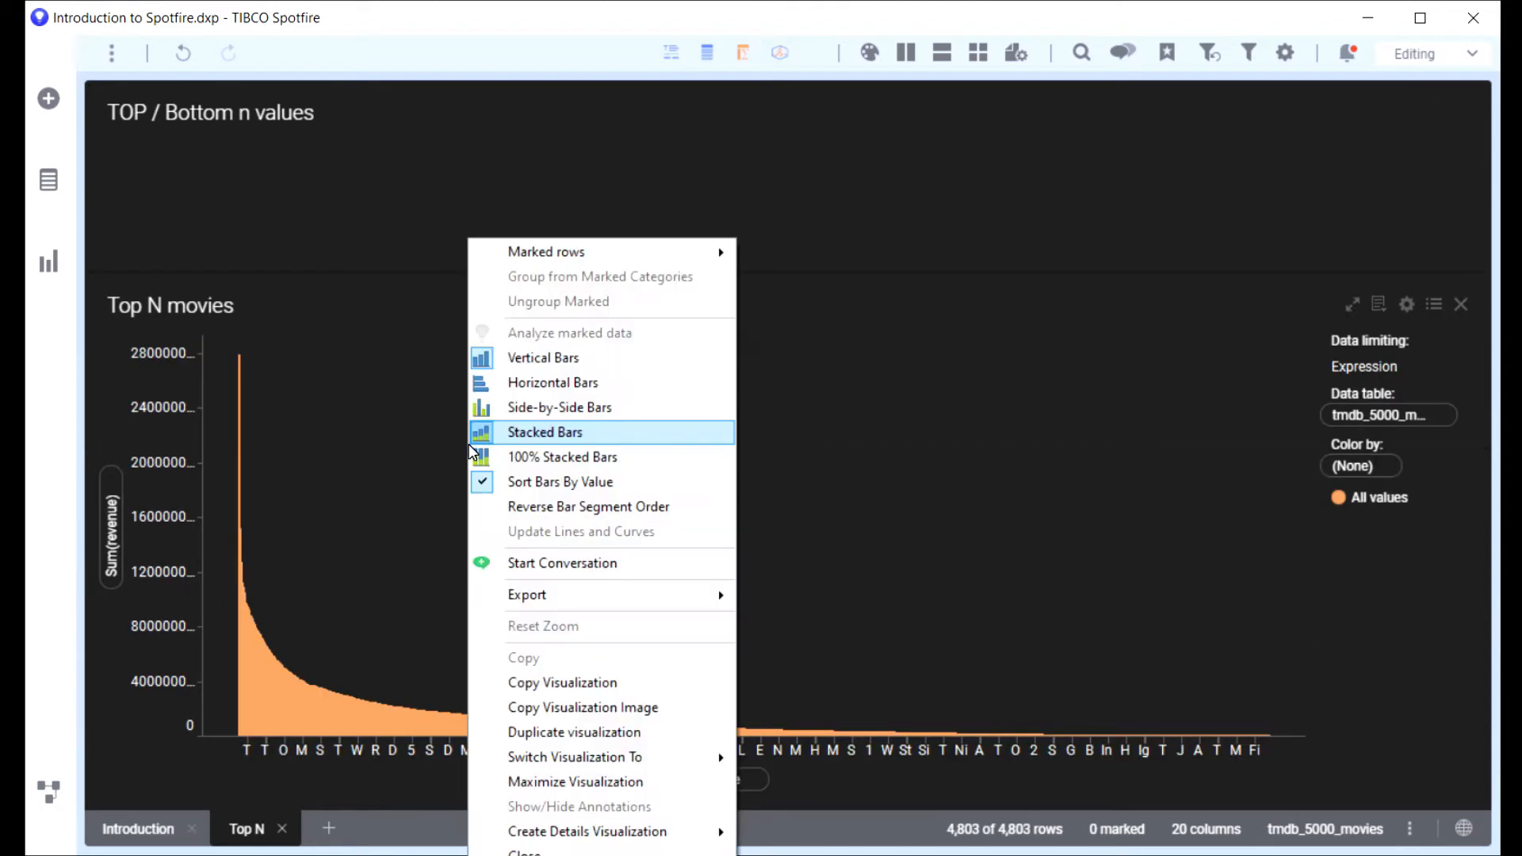
left_click(556, 854)
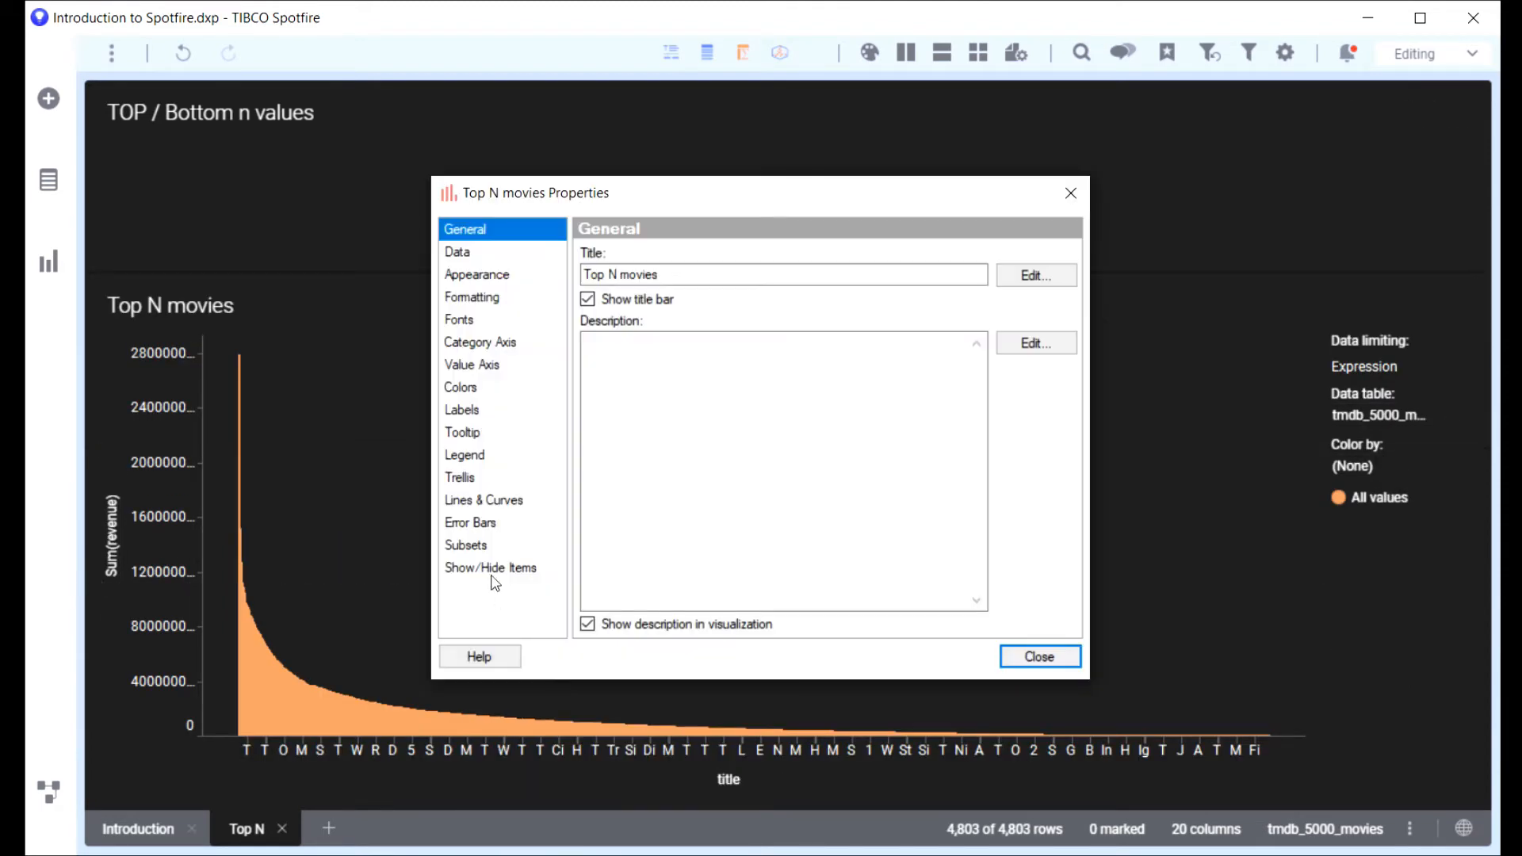
left_click(492, 570)
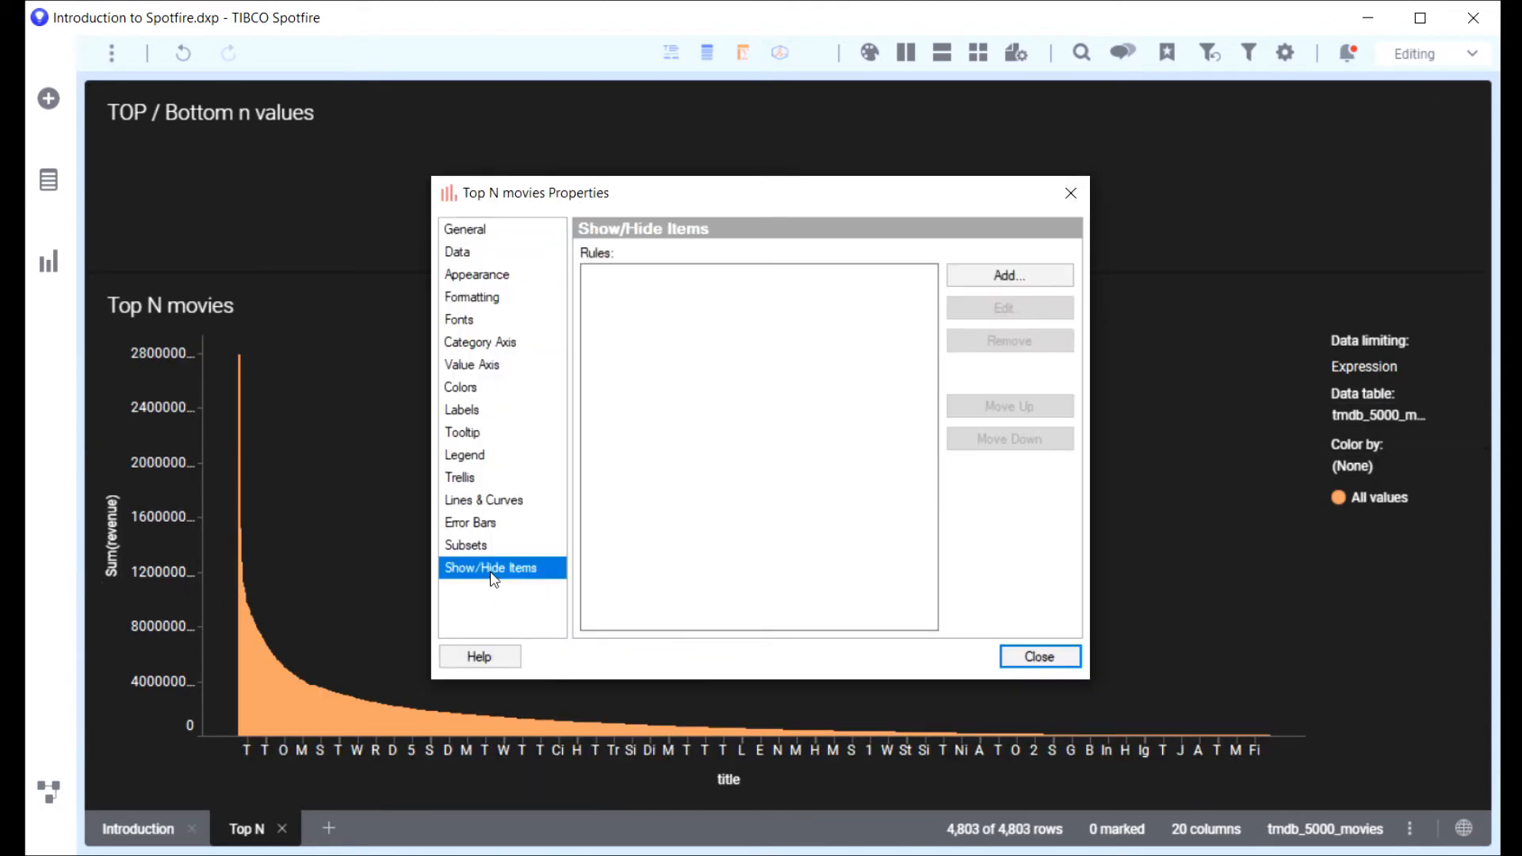
left_click(997, 276)
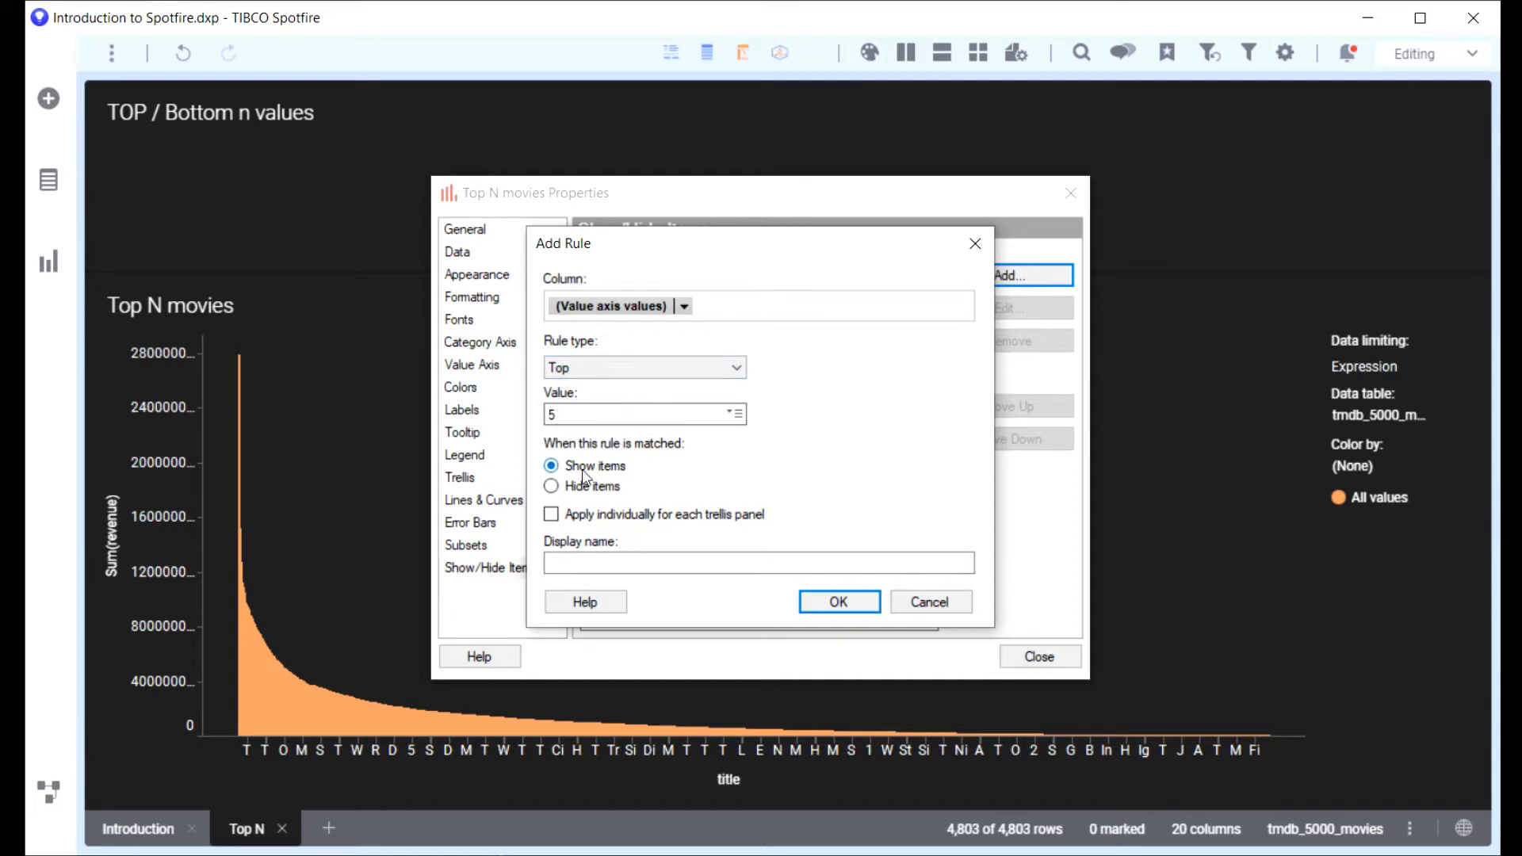
left_click(586, 563)
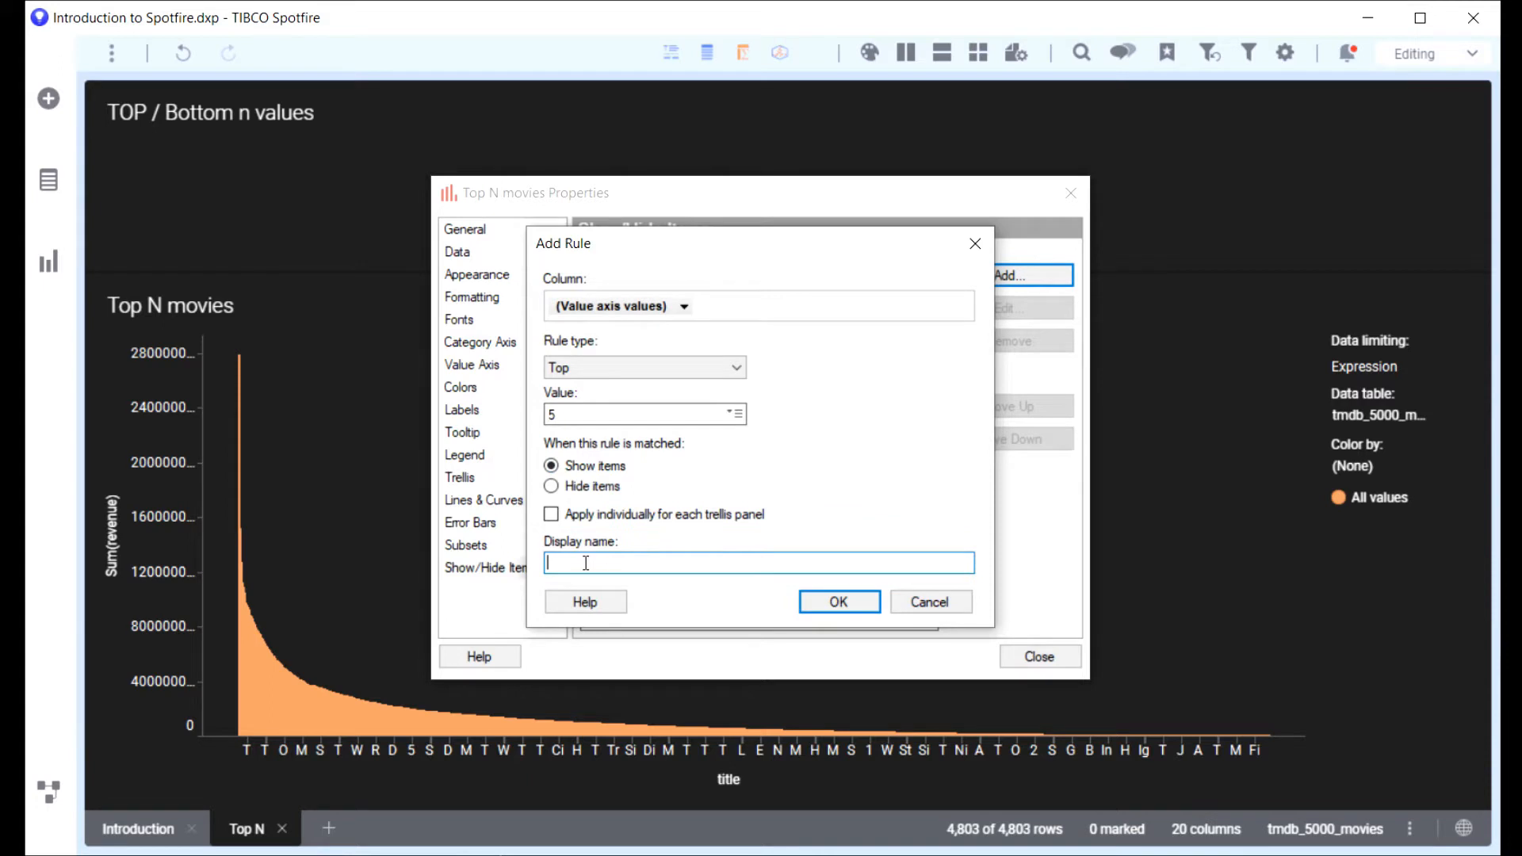
type("Top")
left_click(847, 605)
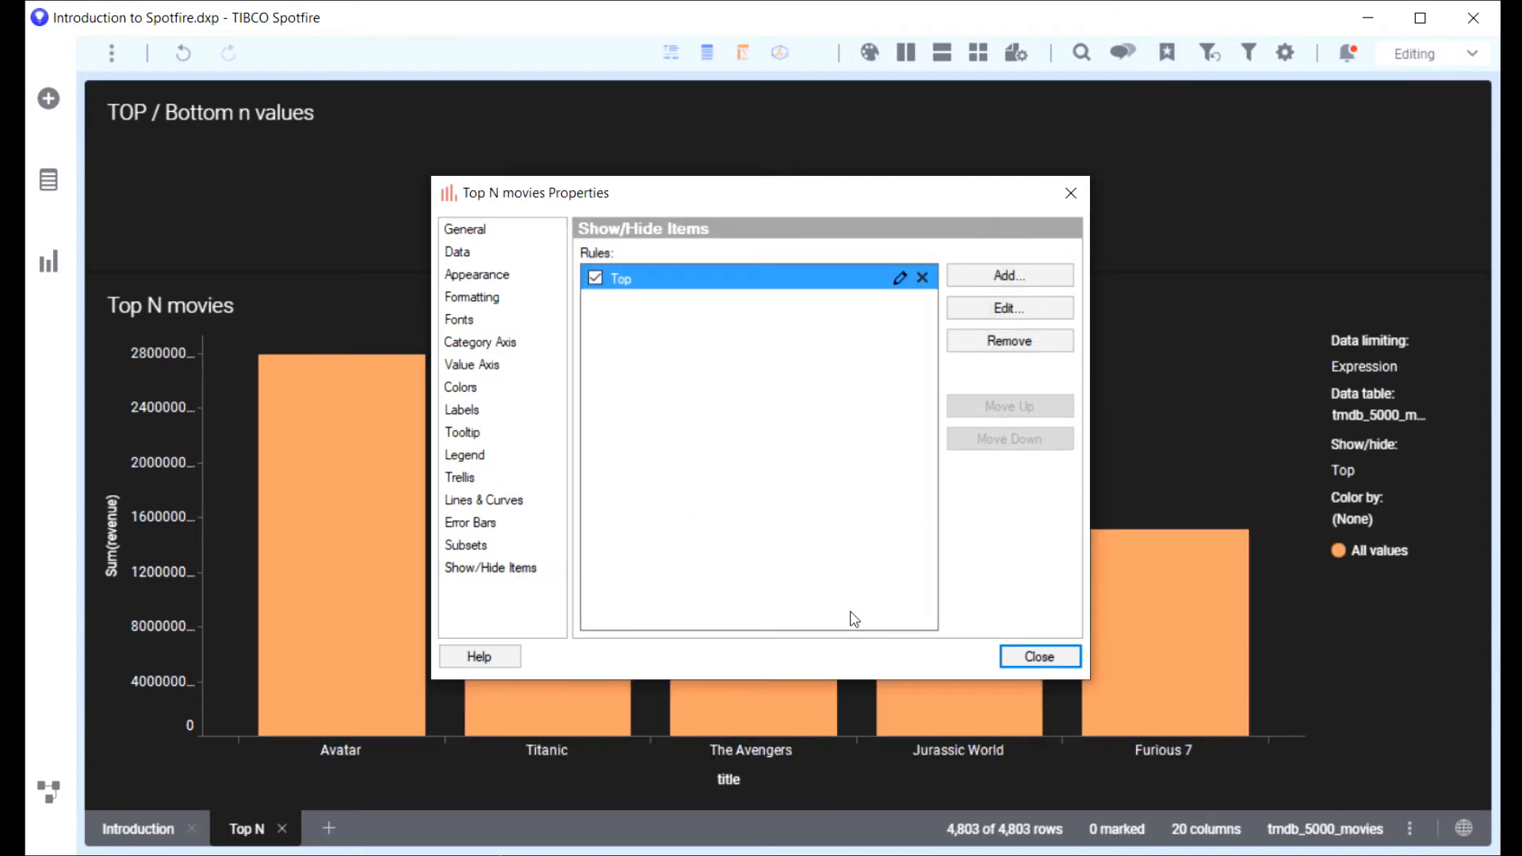
left_click_drag(708, 193, 753, 125)
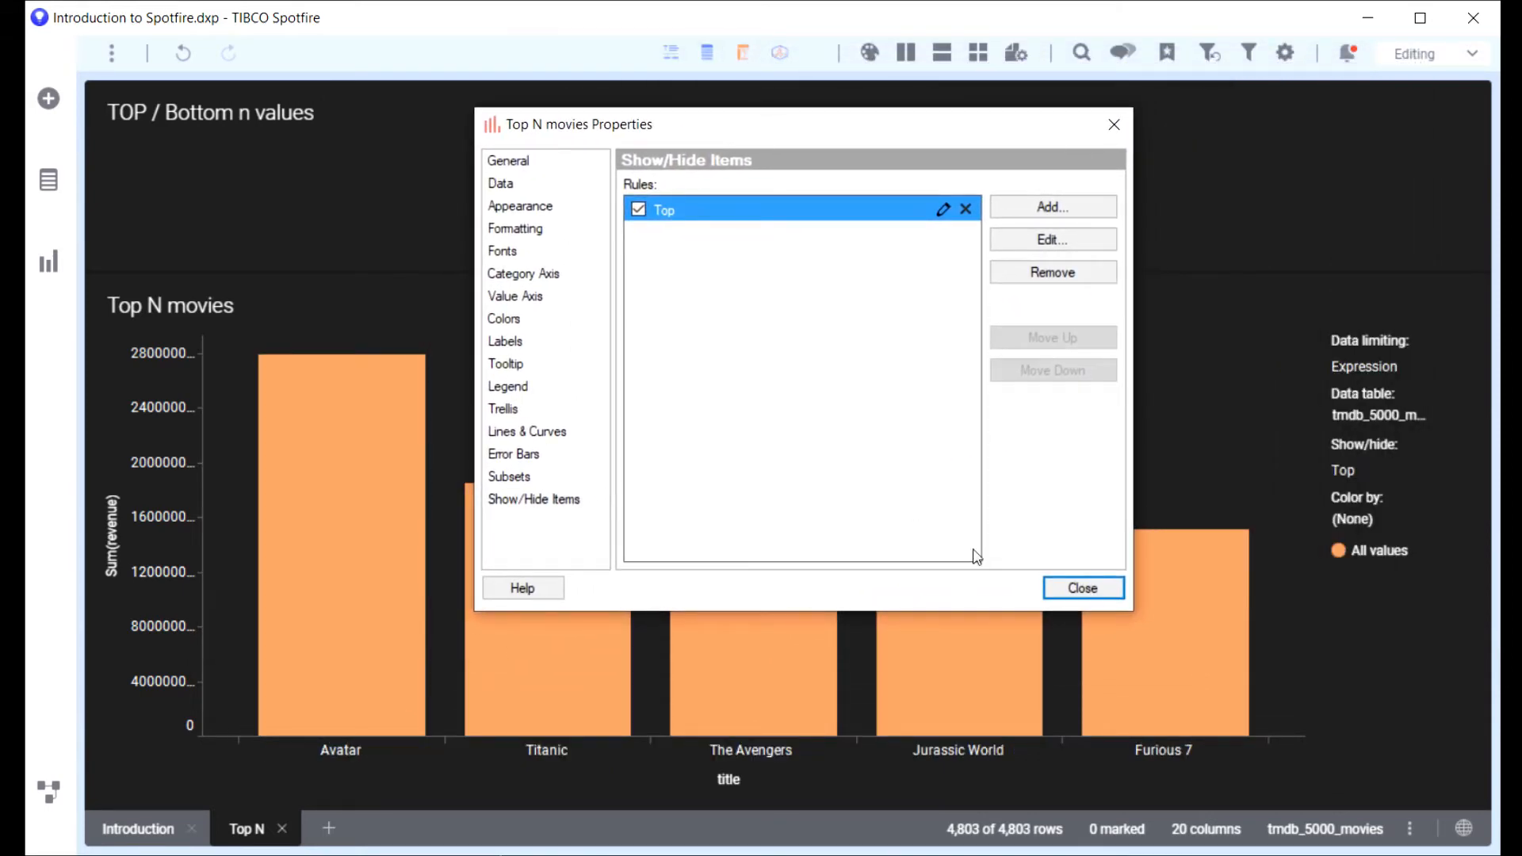
left_click(1083, 589)
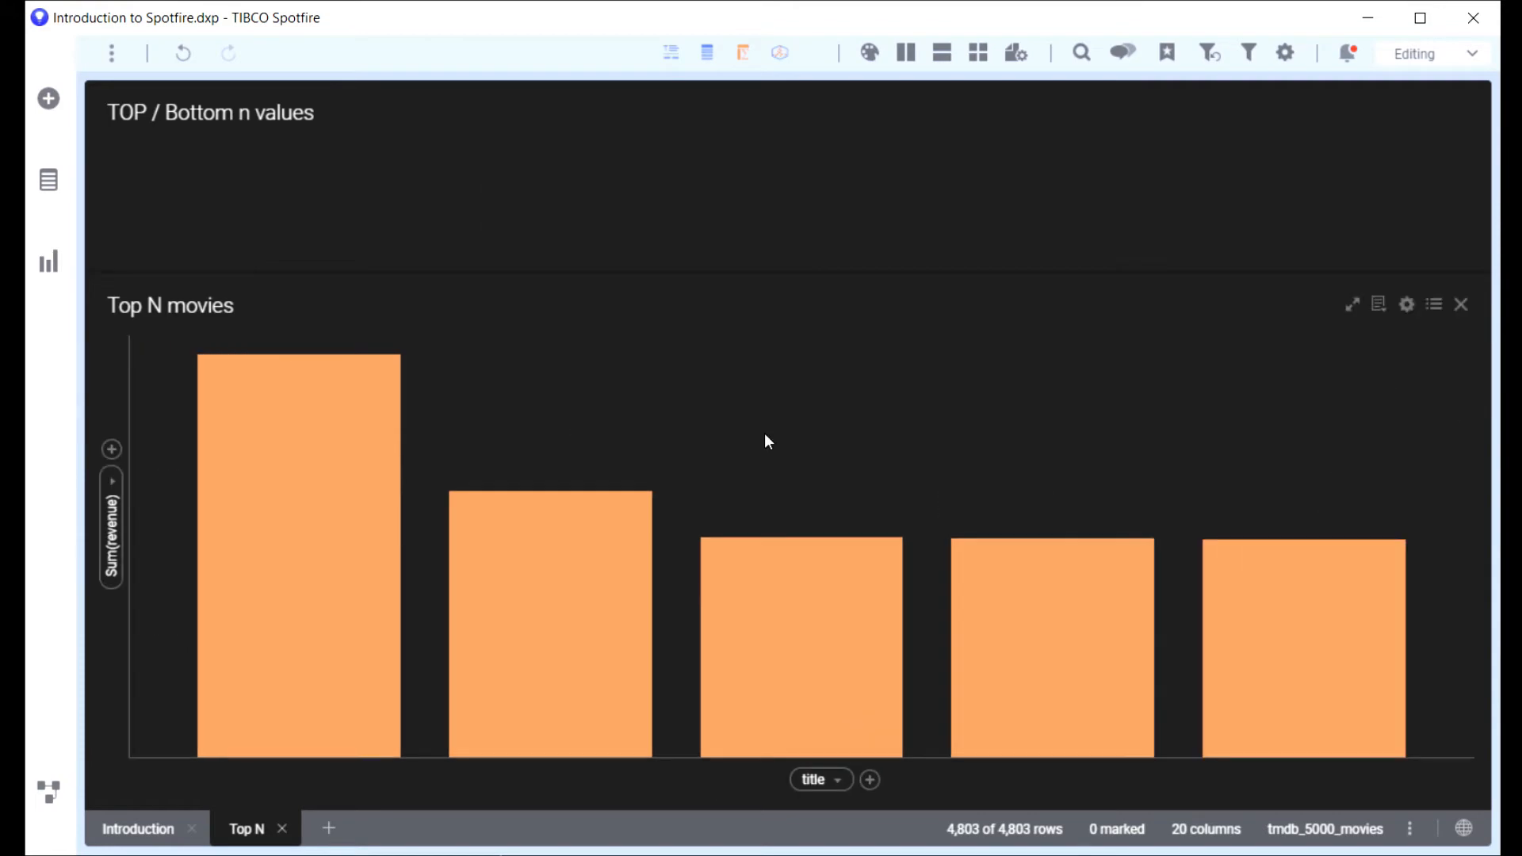
Show labels for all bars of the Top N movies chart, oriented vertically
right_click(768, 441)
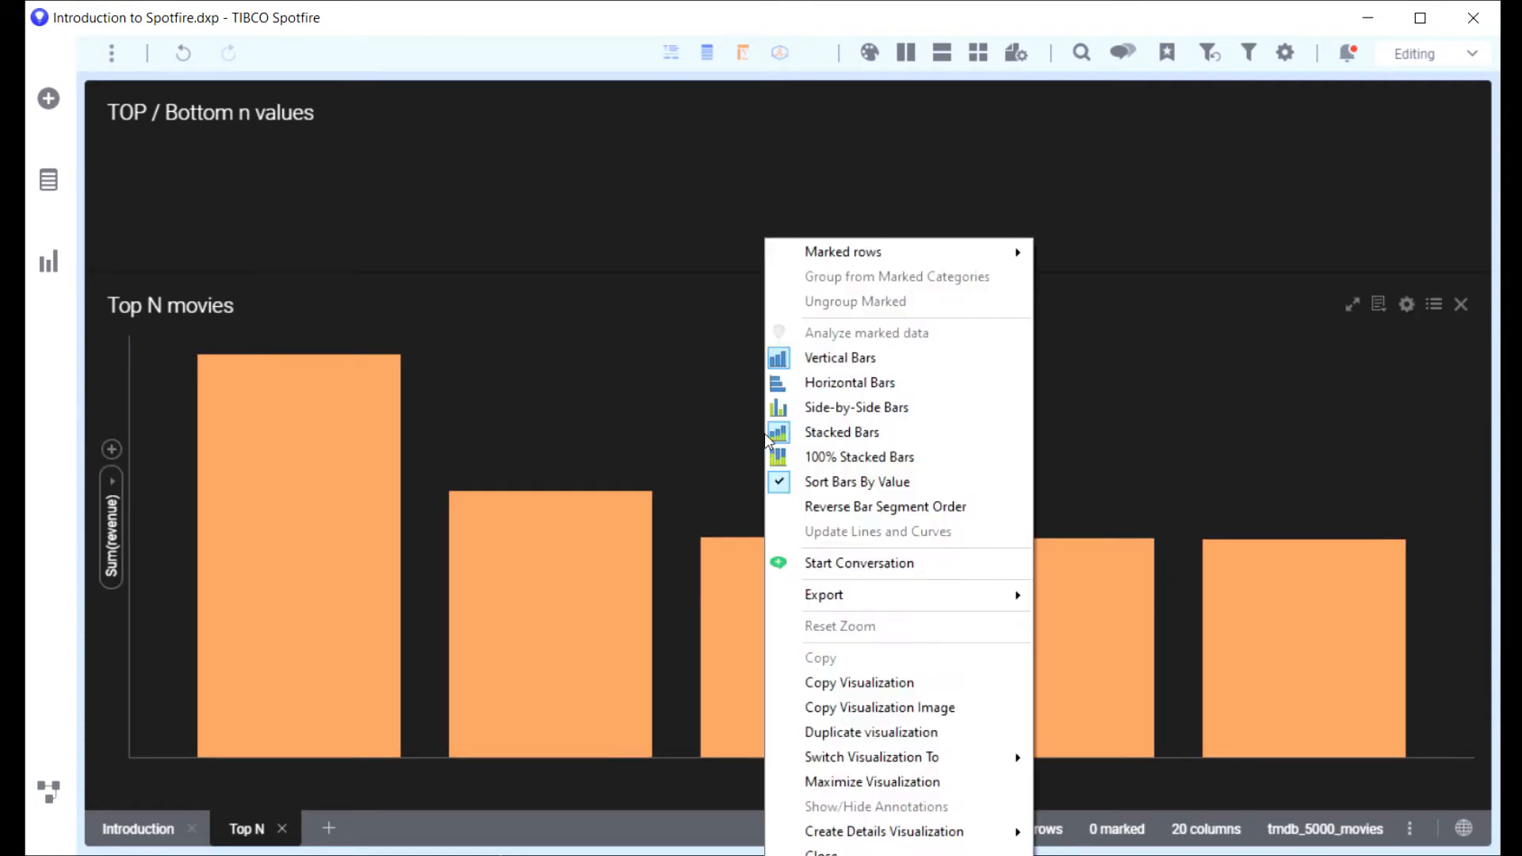
left_click(831, 854)
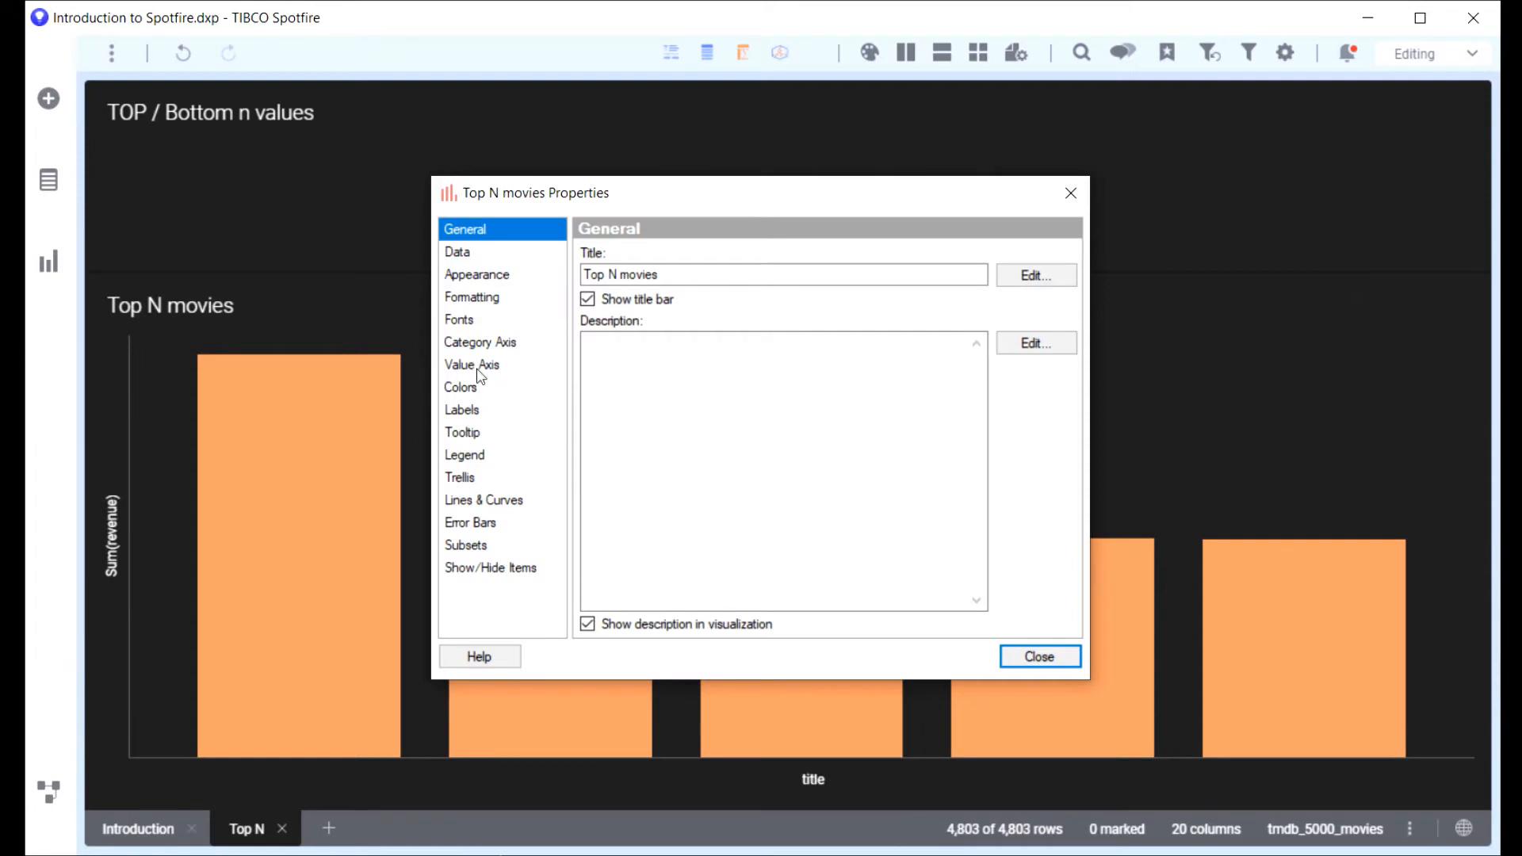
left_click(462, 410)
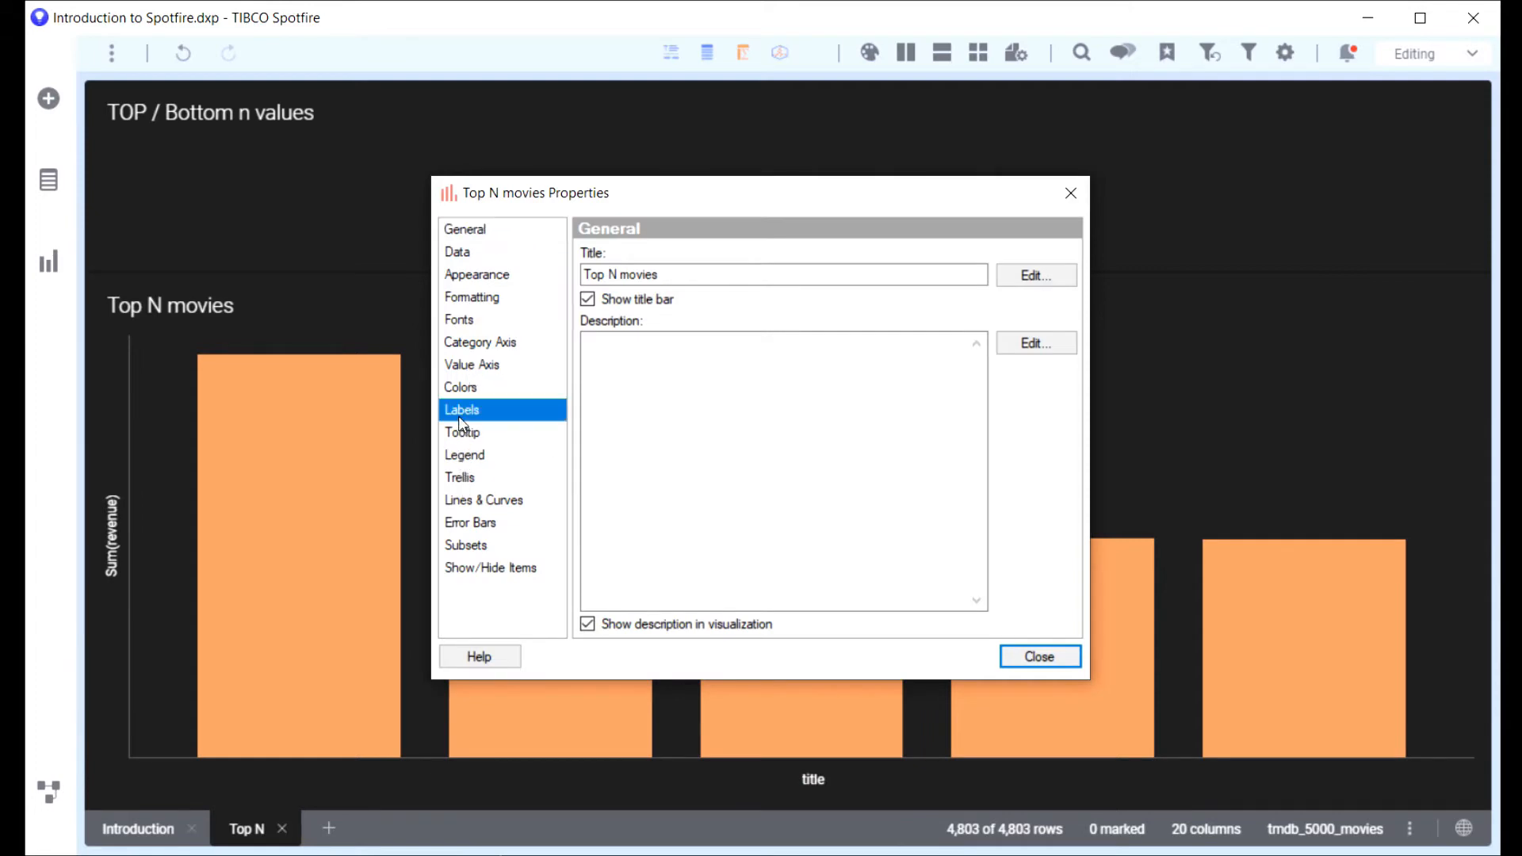
left_click(595, 273)
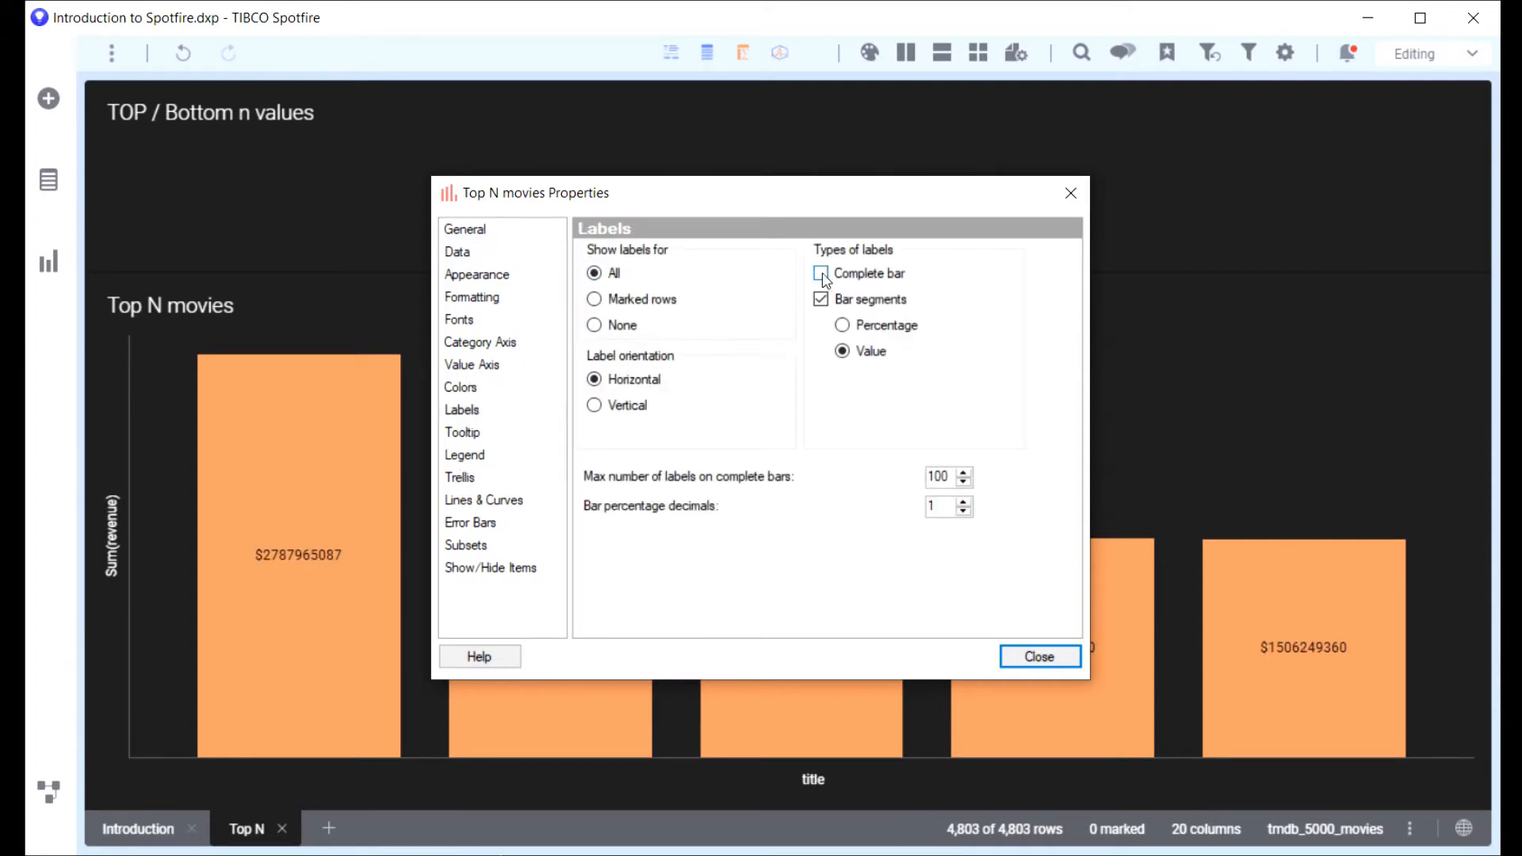
left_click(596, 407)
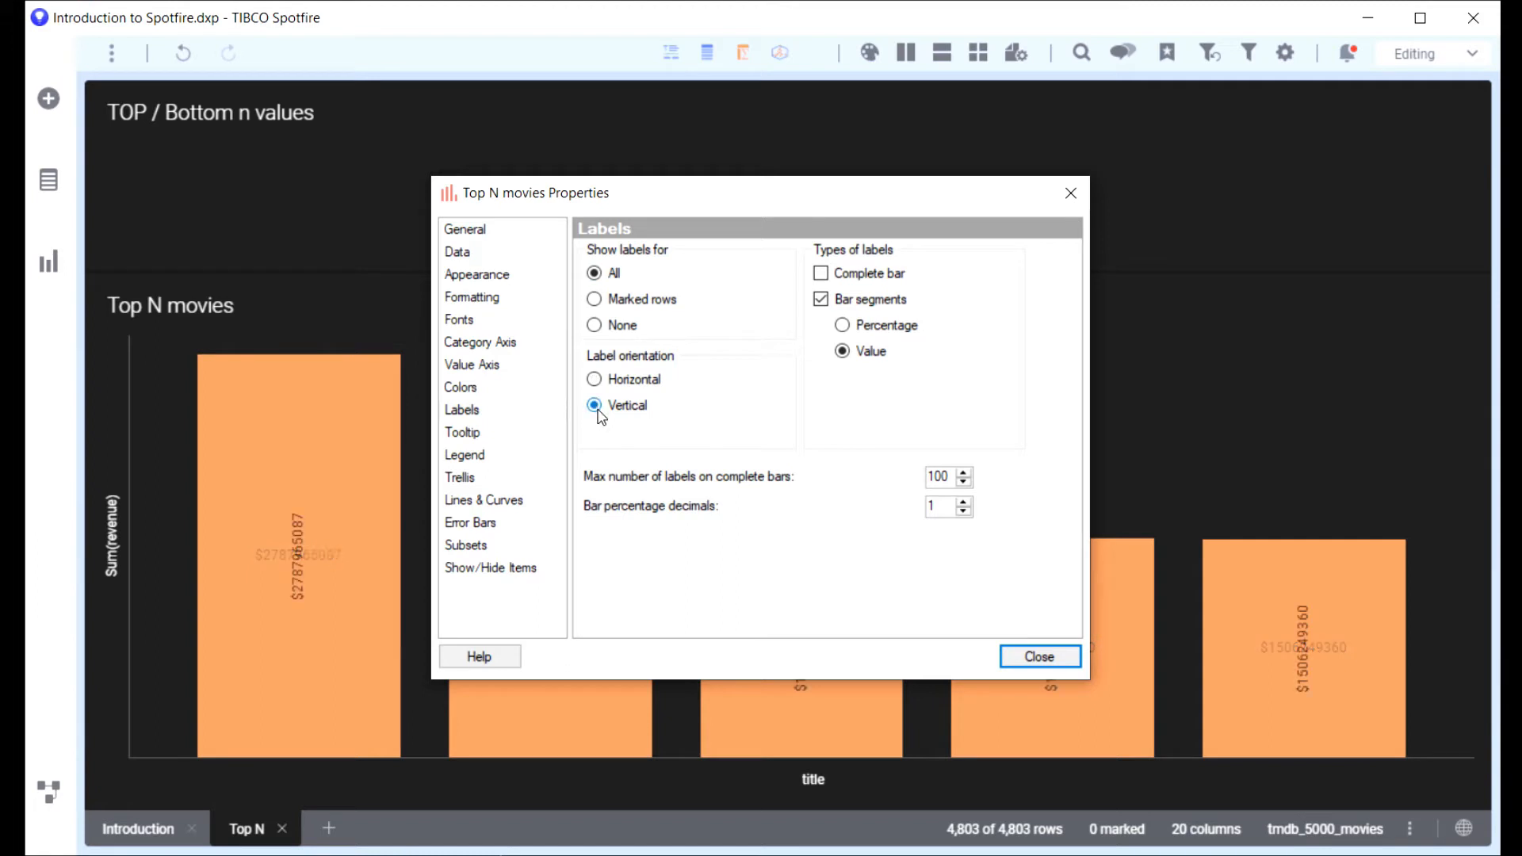
left_click(1052, 658)
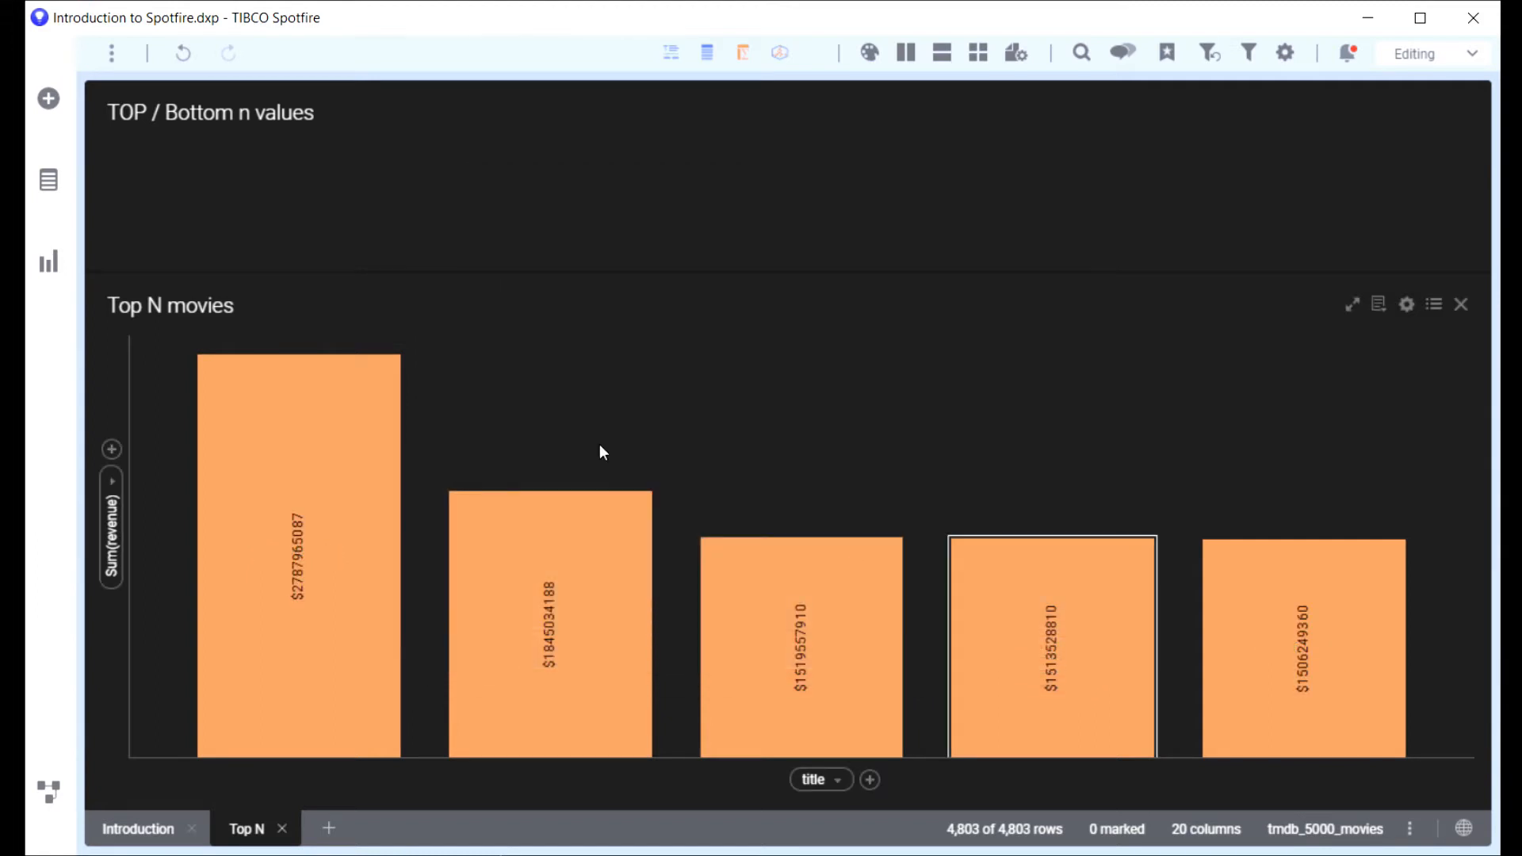
Duplicate the Top N movies chart and place the copy side by side with the original below the text area
right_click(577, 396)
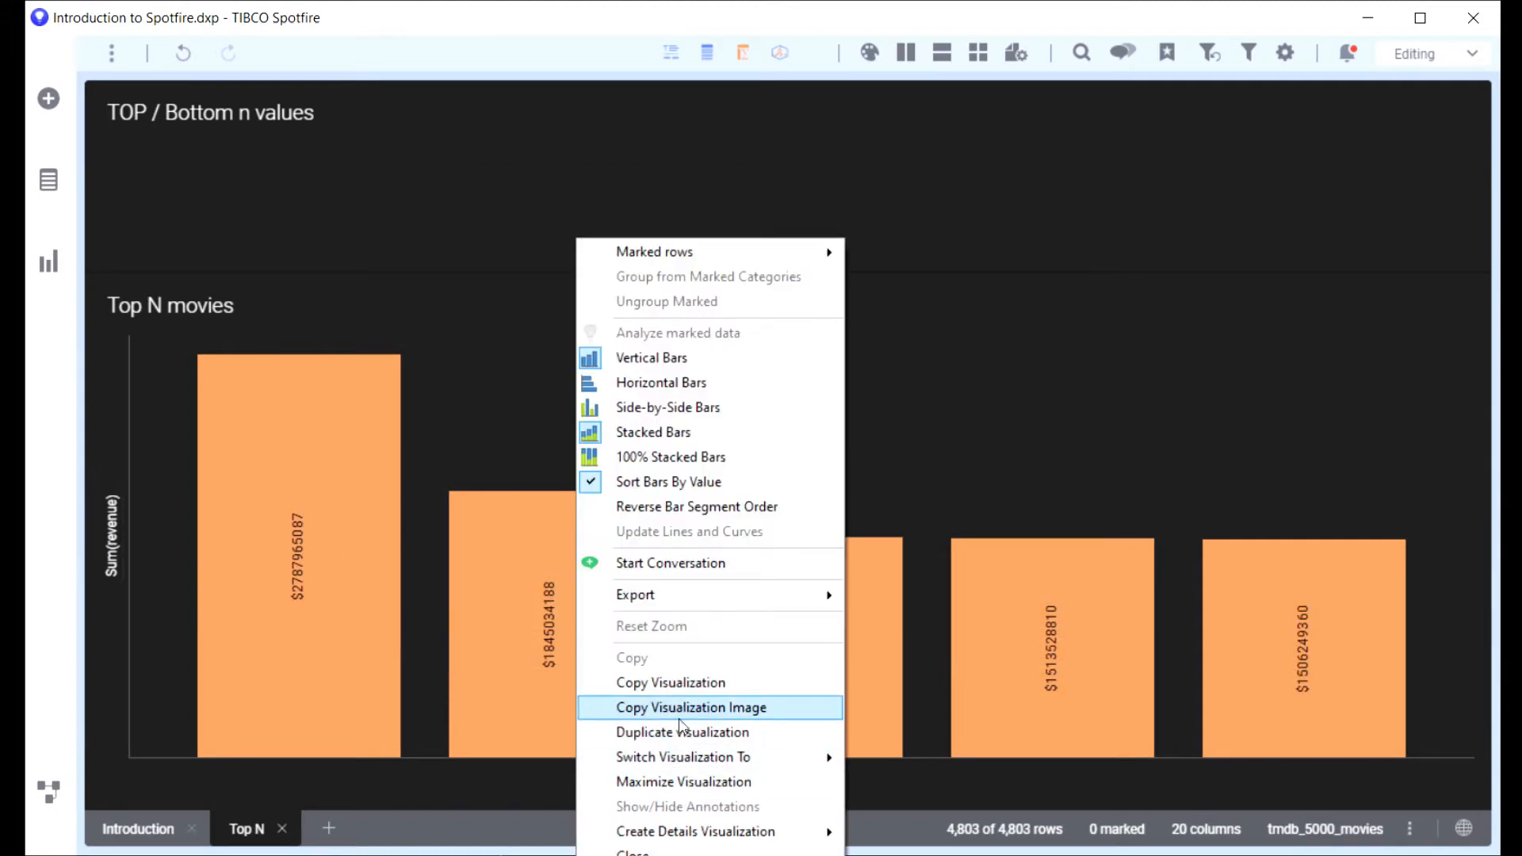
mouse_move(702, 759)
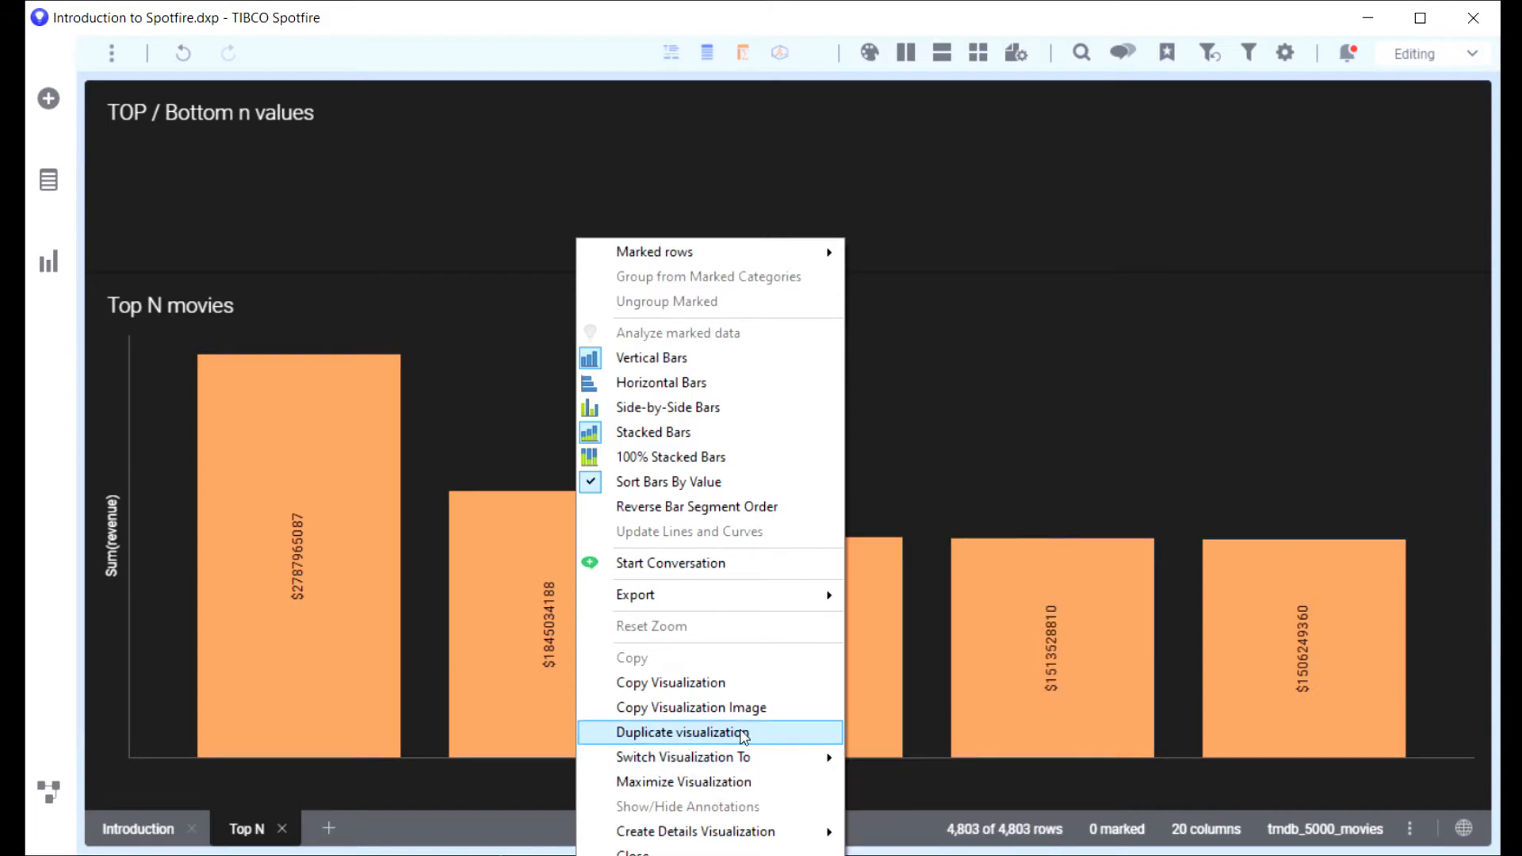
left_click(736, 730)
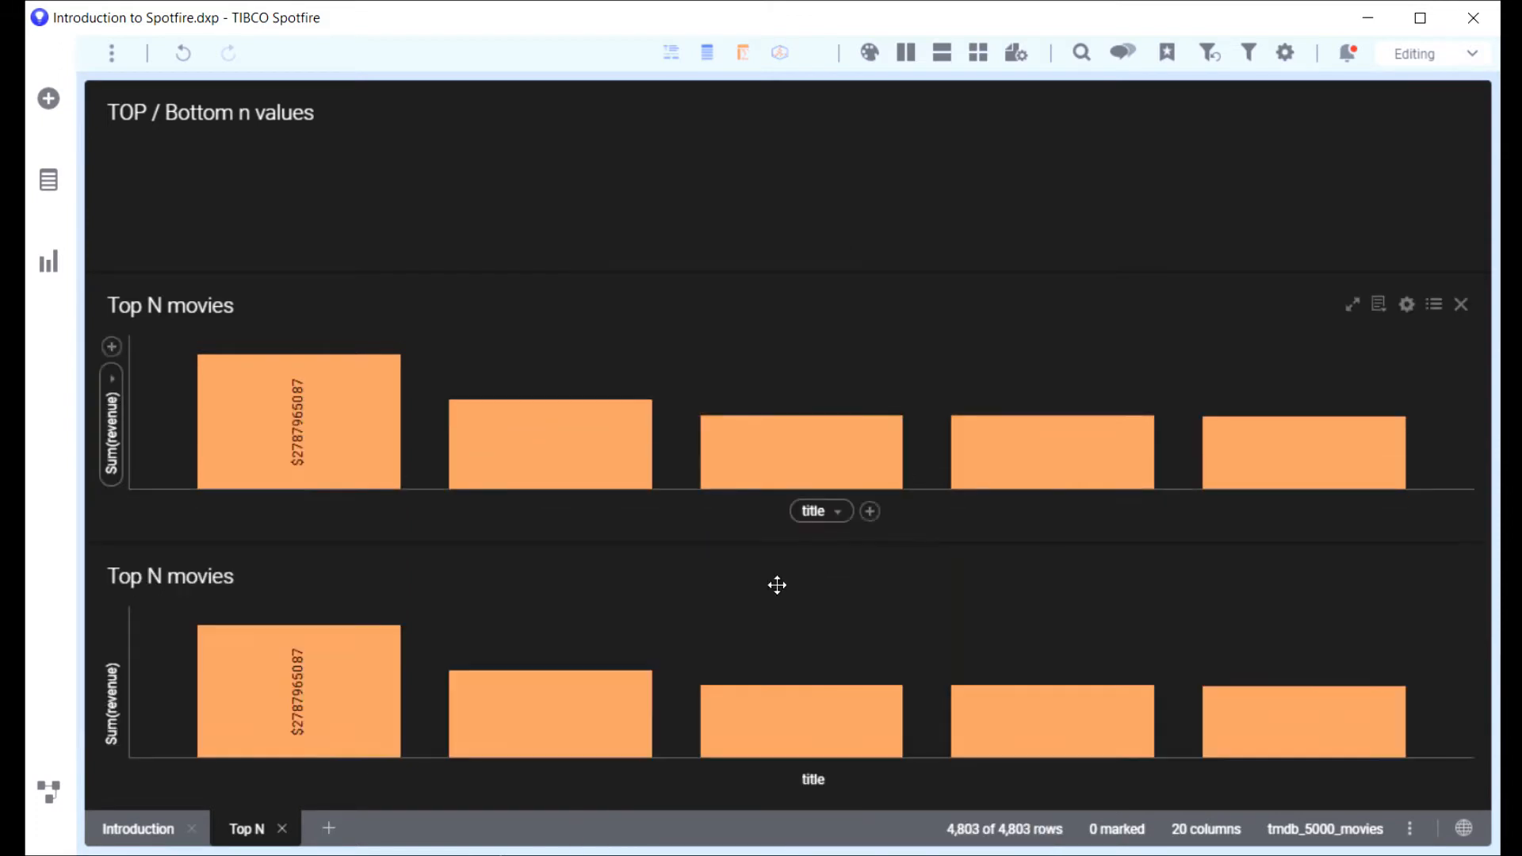
left_click_drag(813, 558, 1187, 380)
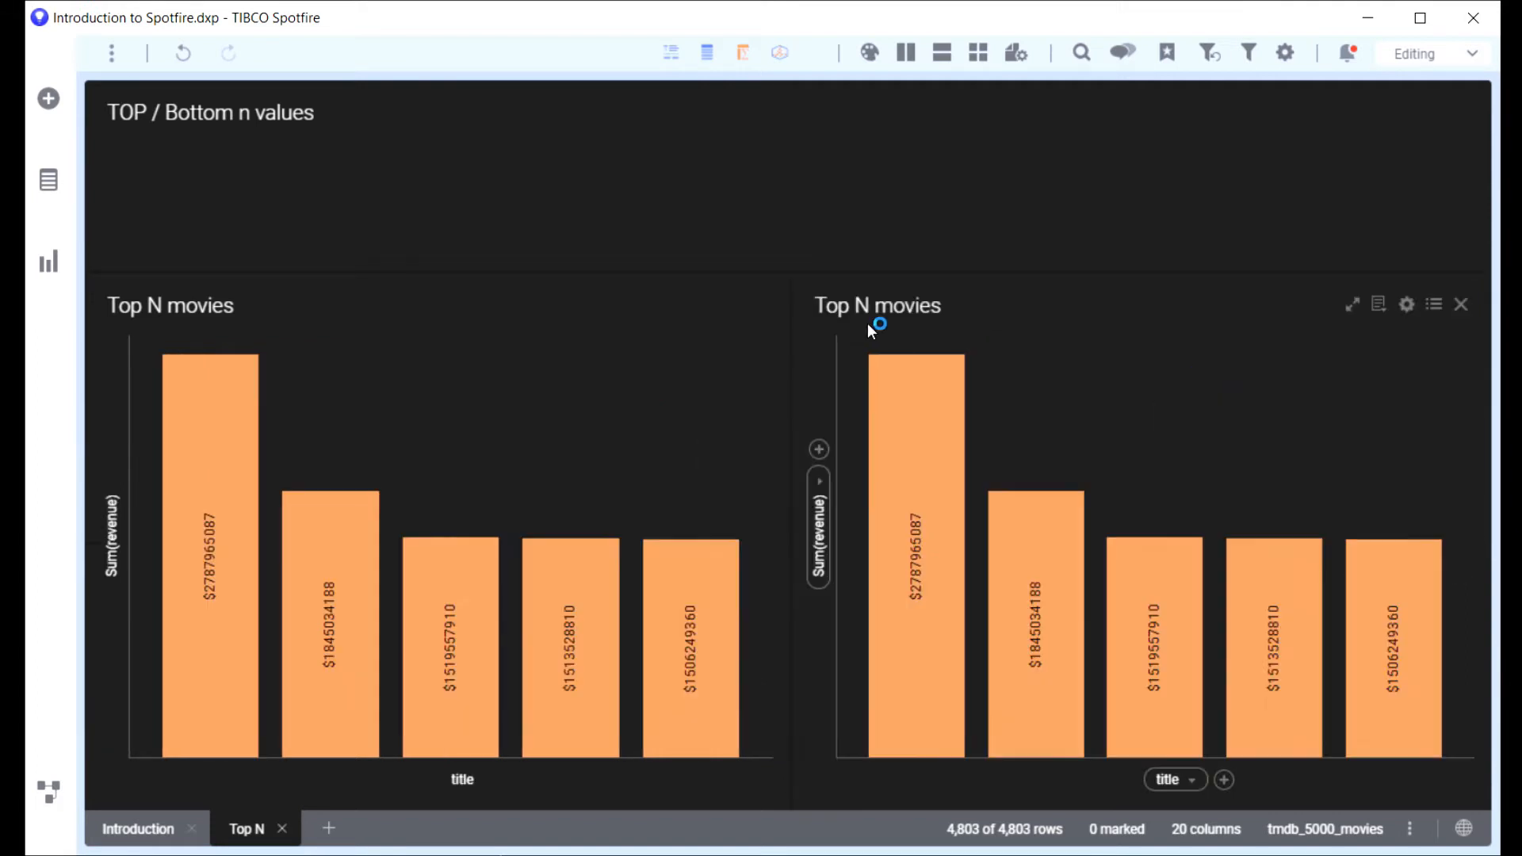
Rename the duplicated chart as Bottom N movies
double_click(853, 308)
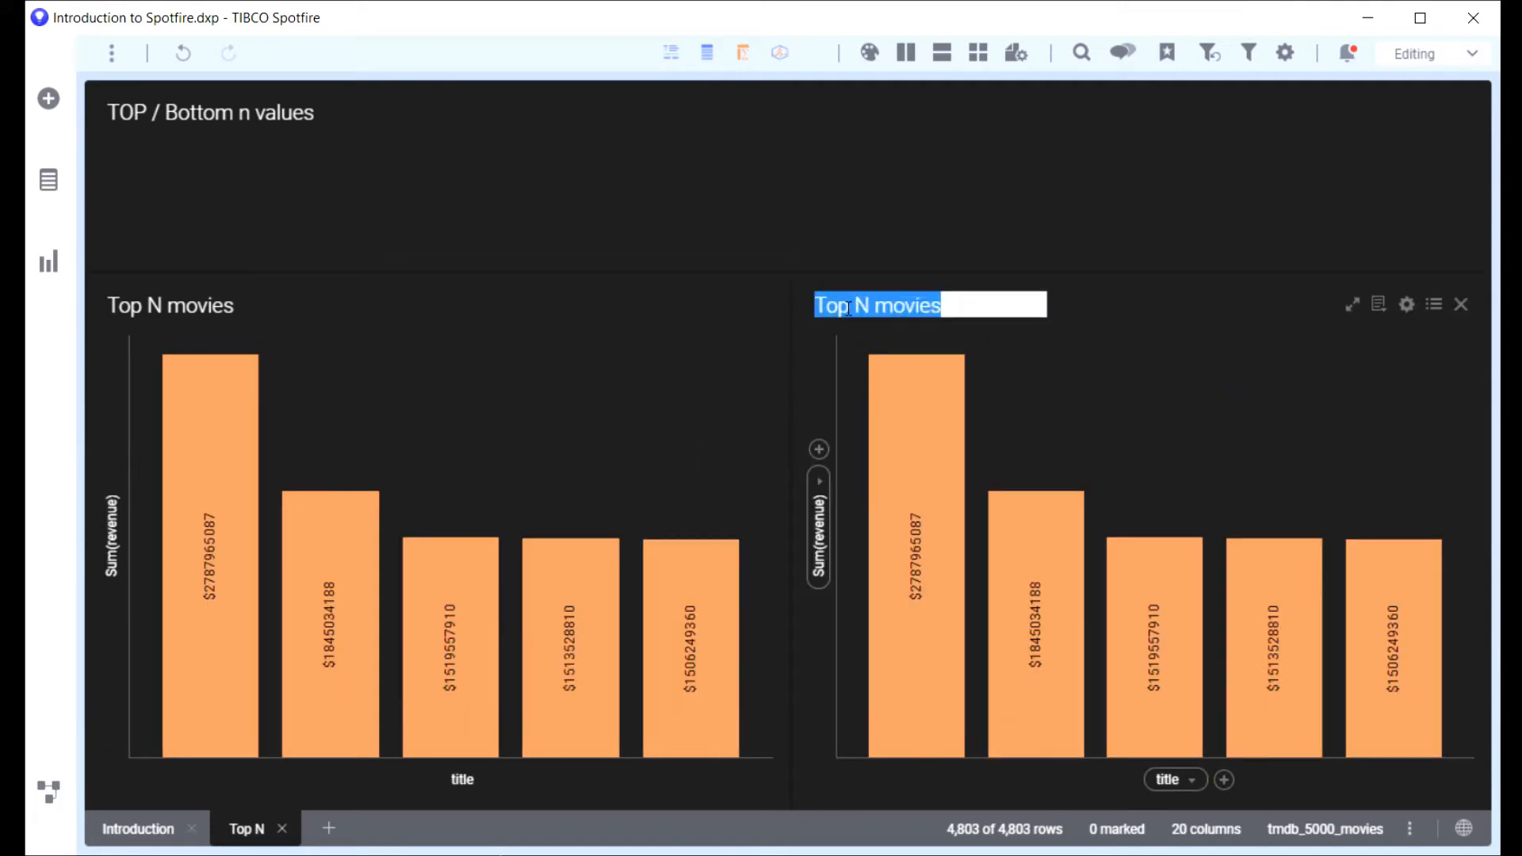
left_click(846, 309)
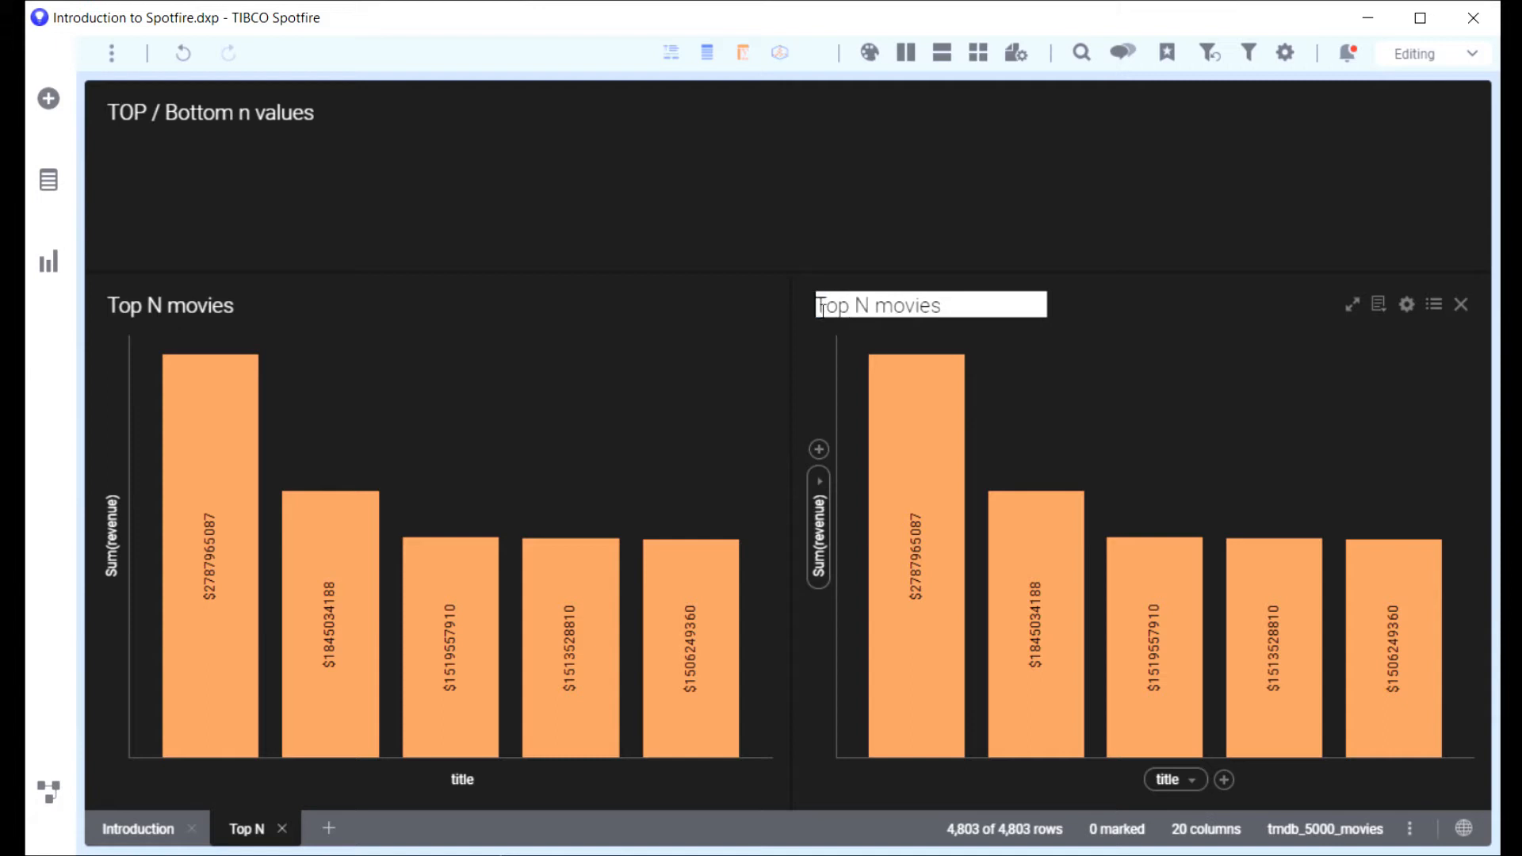
left_click_drag(853, 308, 813, 311)
type("Bottom")
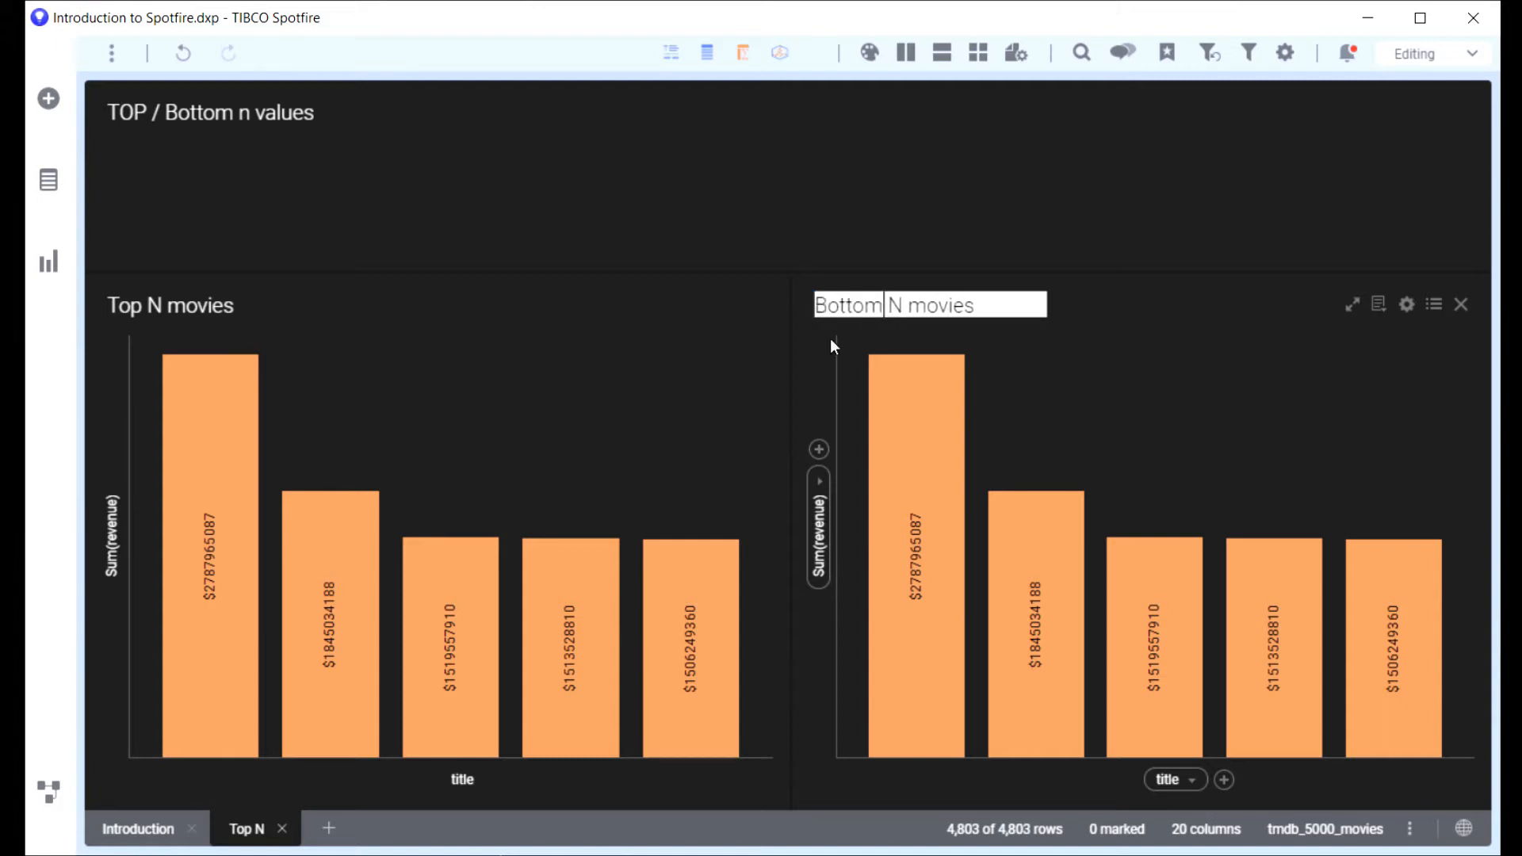
left_click(834, 226)
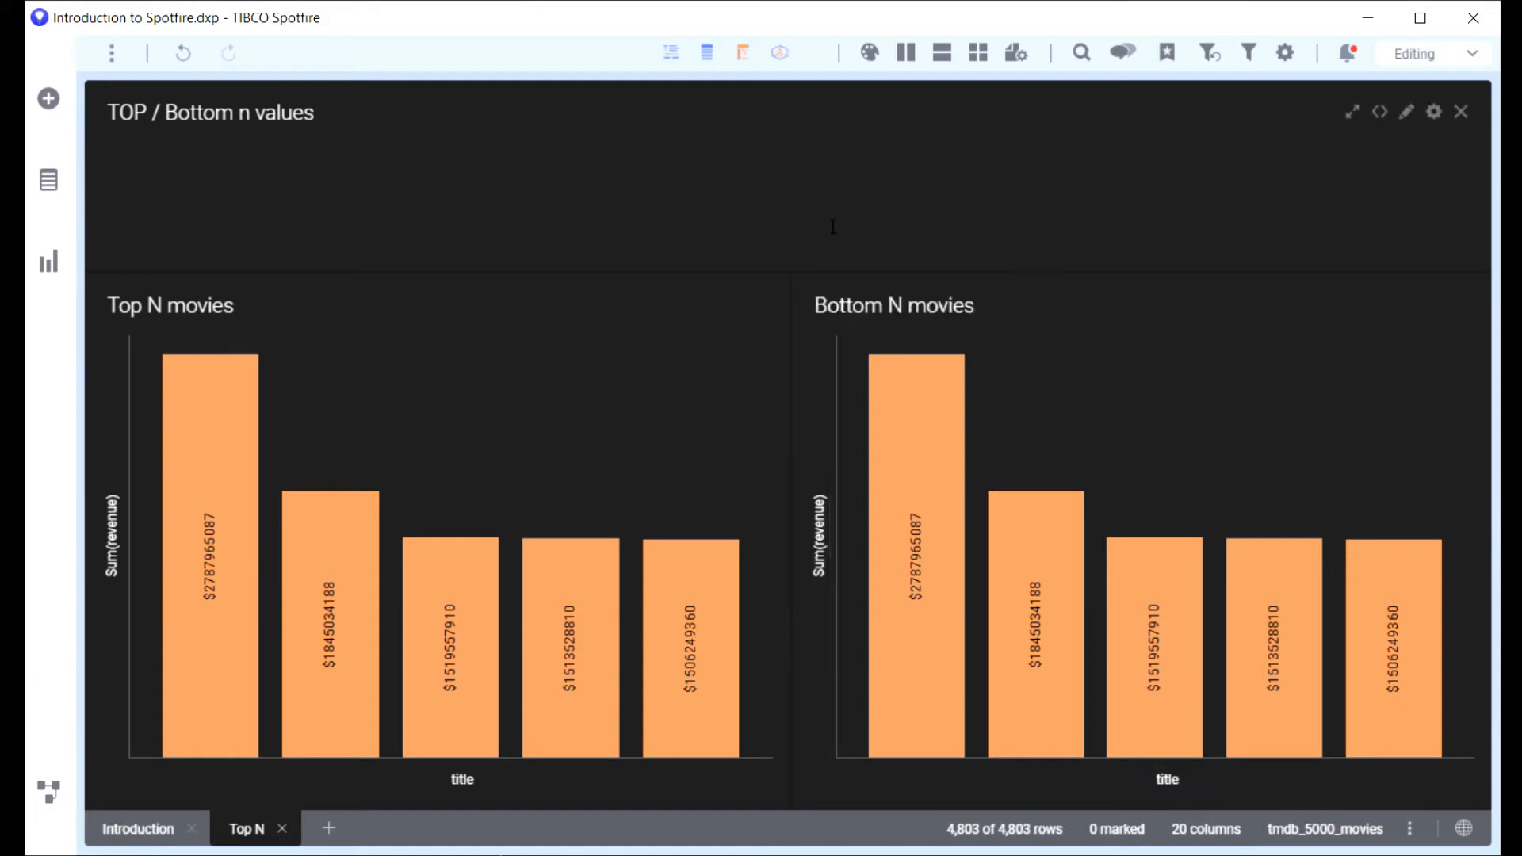
Change the Bottom N movies chart's show/hide rule to type Bottom with the display name Bottom
right_click(1048, 442)
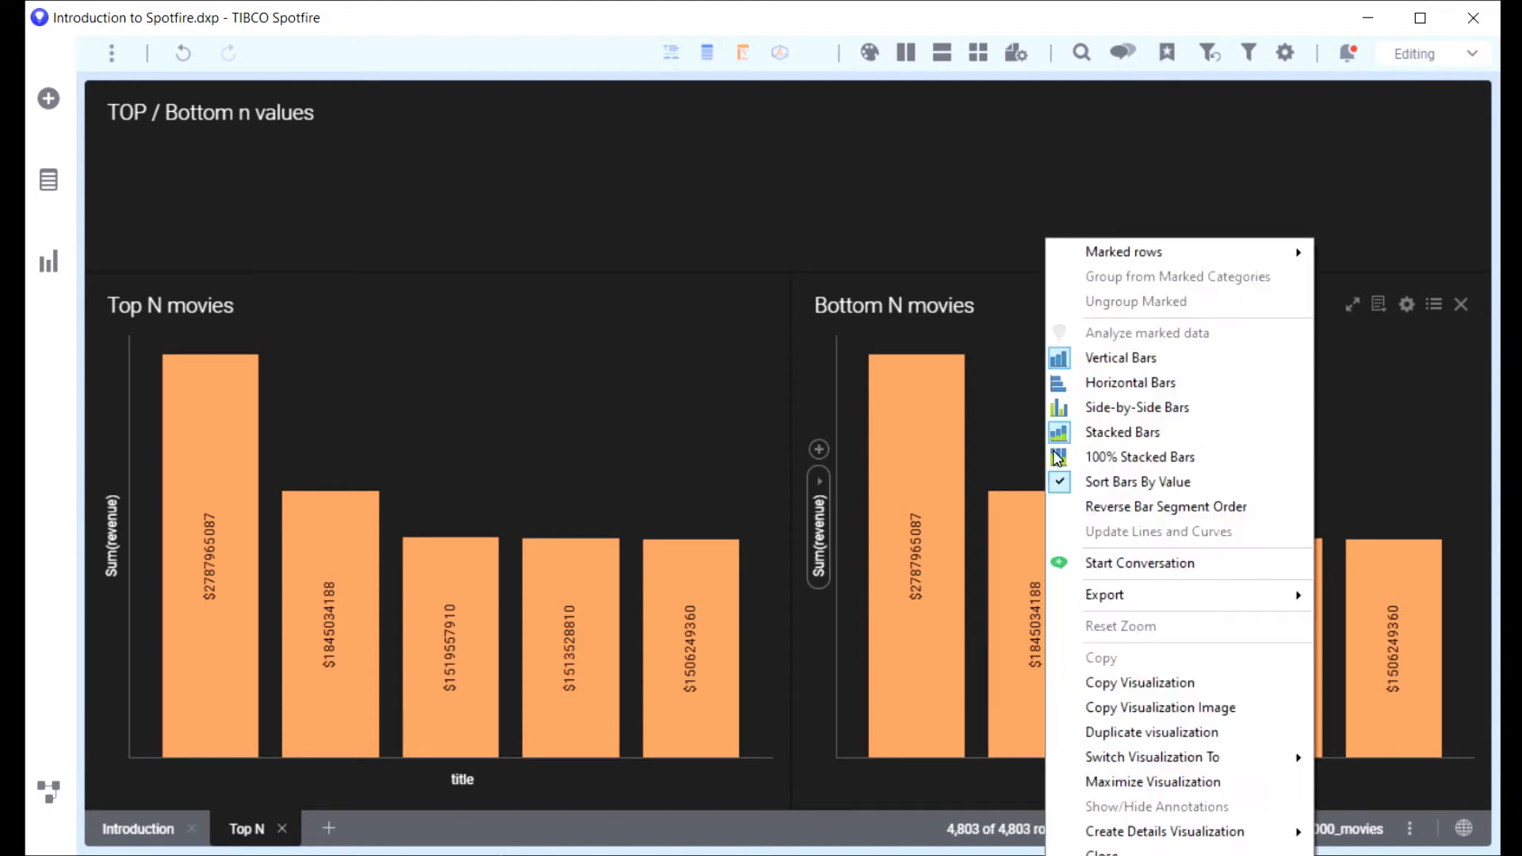
left_click(1110, 854)
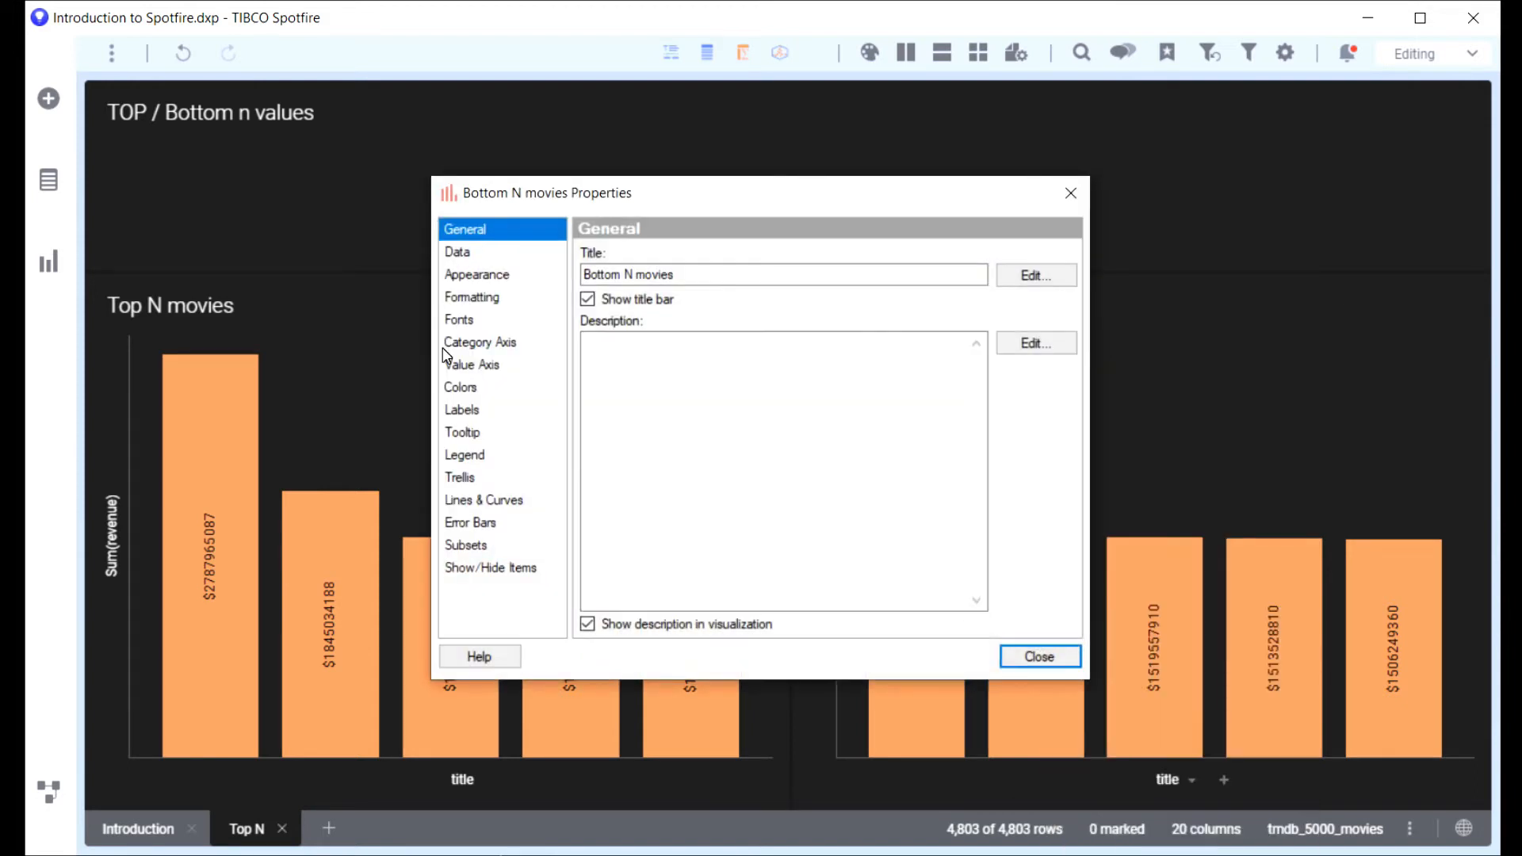
left_click(519, 570)
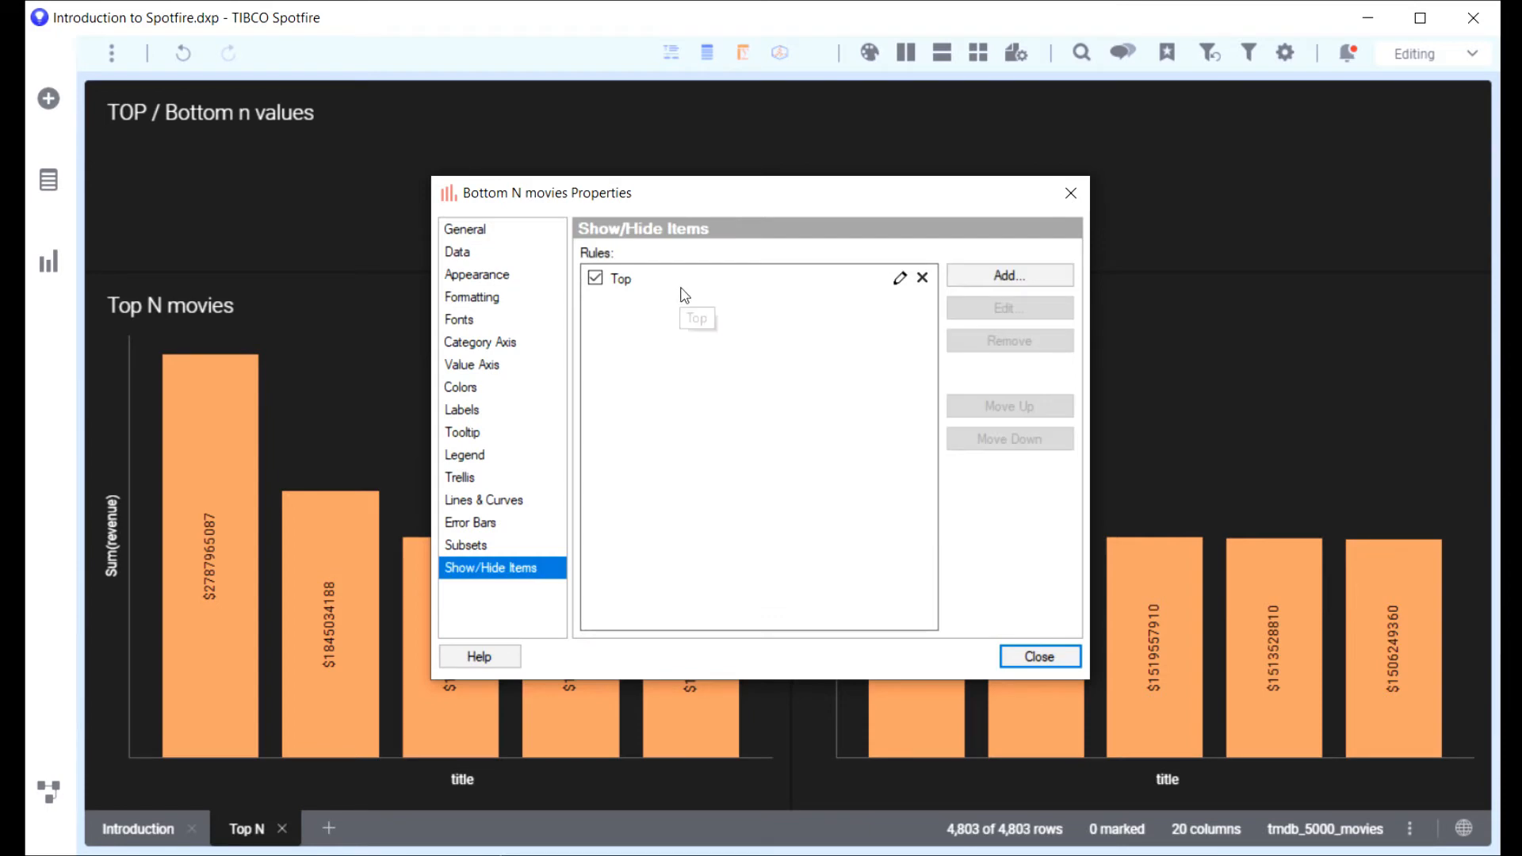
left_click(900, 280)
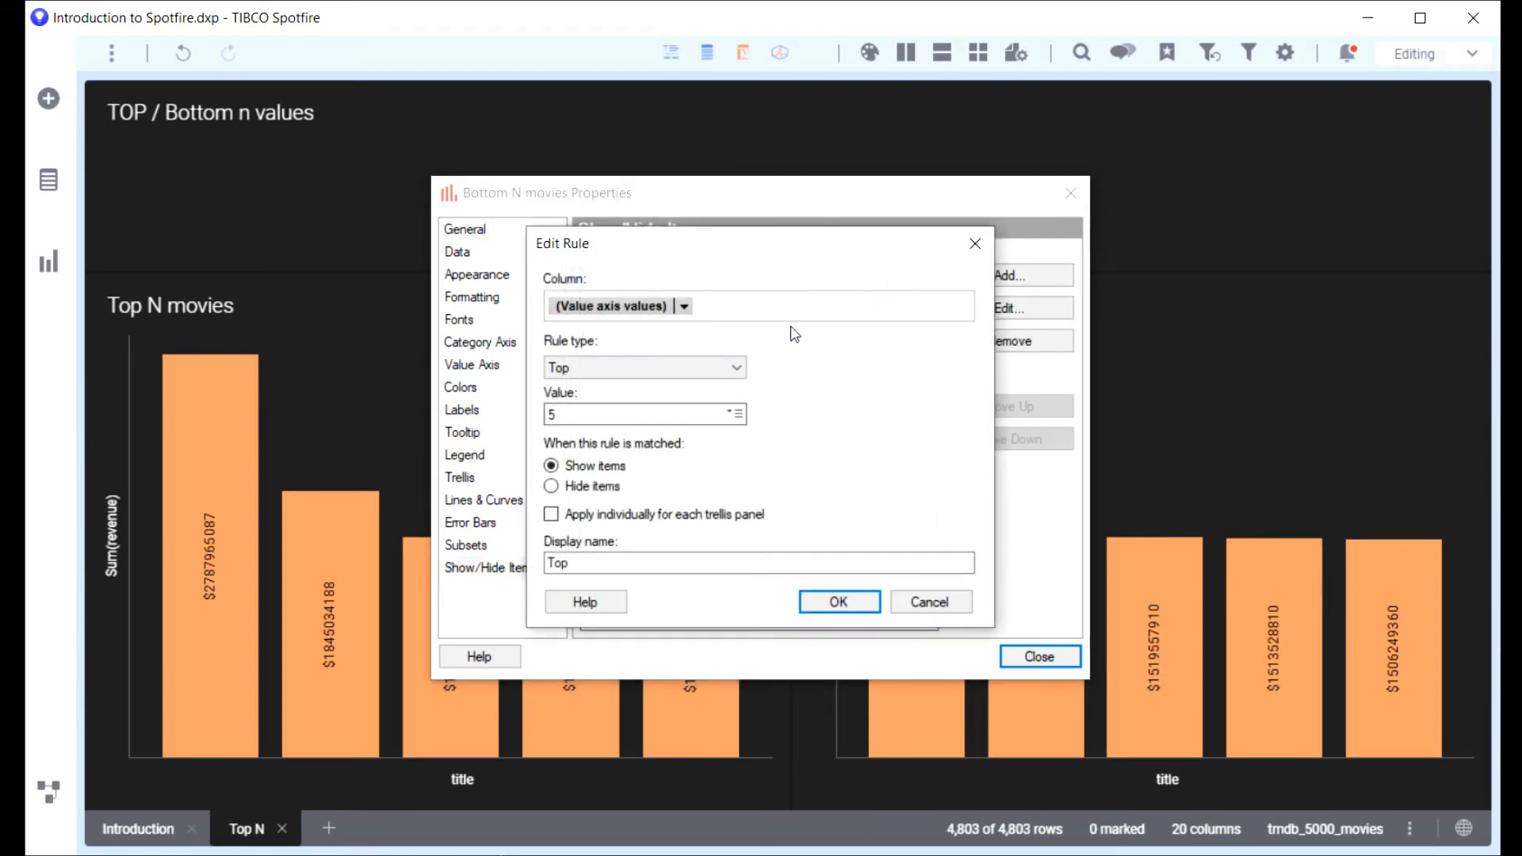
left_click(669, 371)
left_click(629, 402)
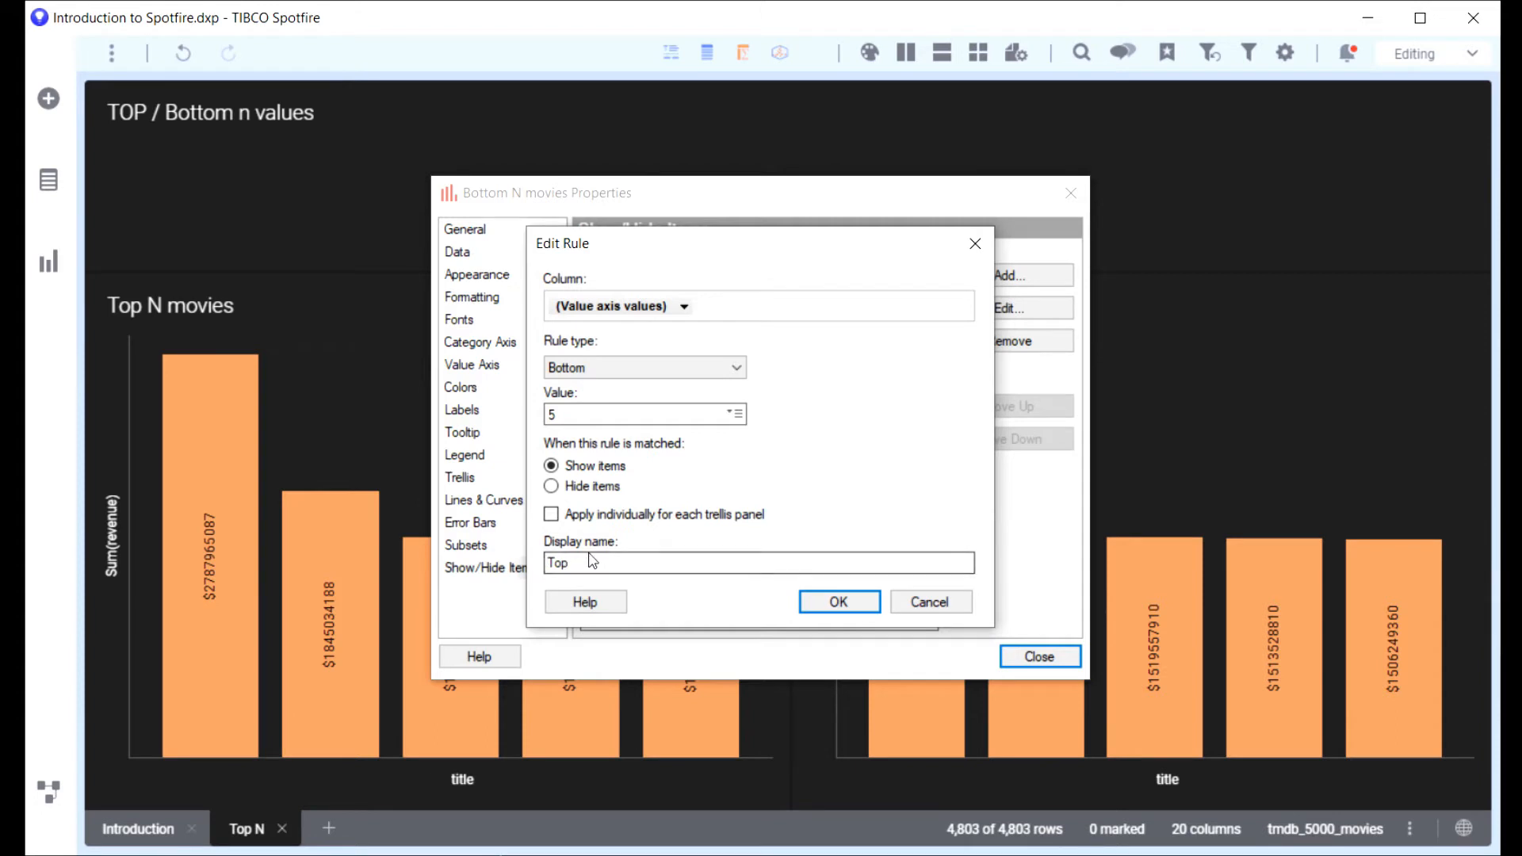
left_click_drag(590, 561, 546, 565)
type("Bottom")
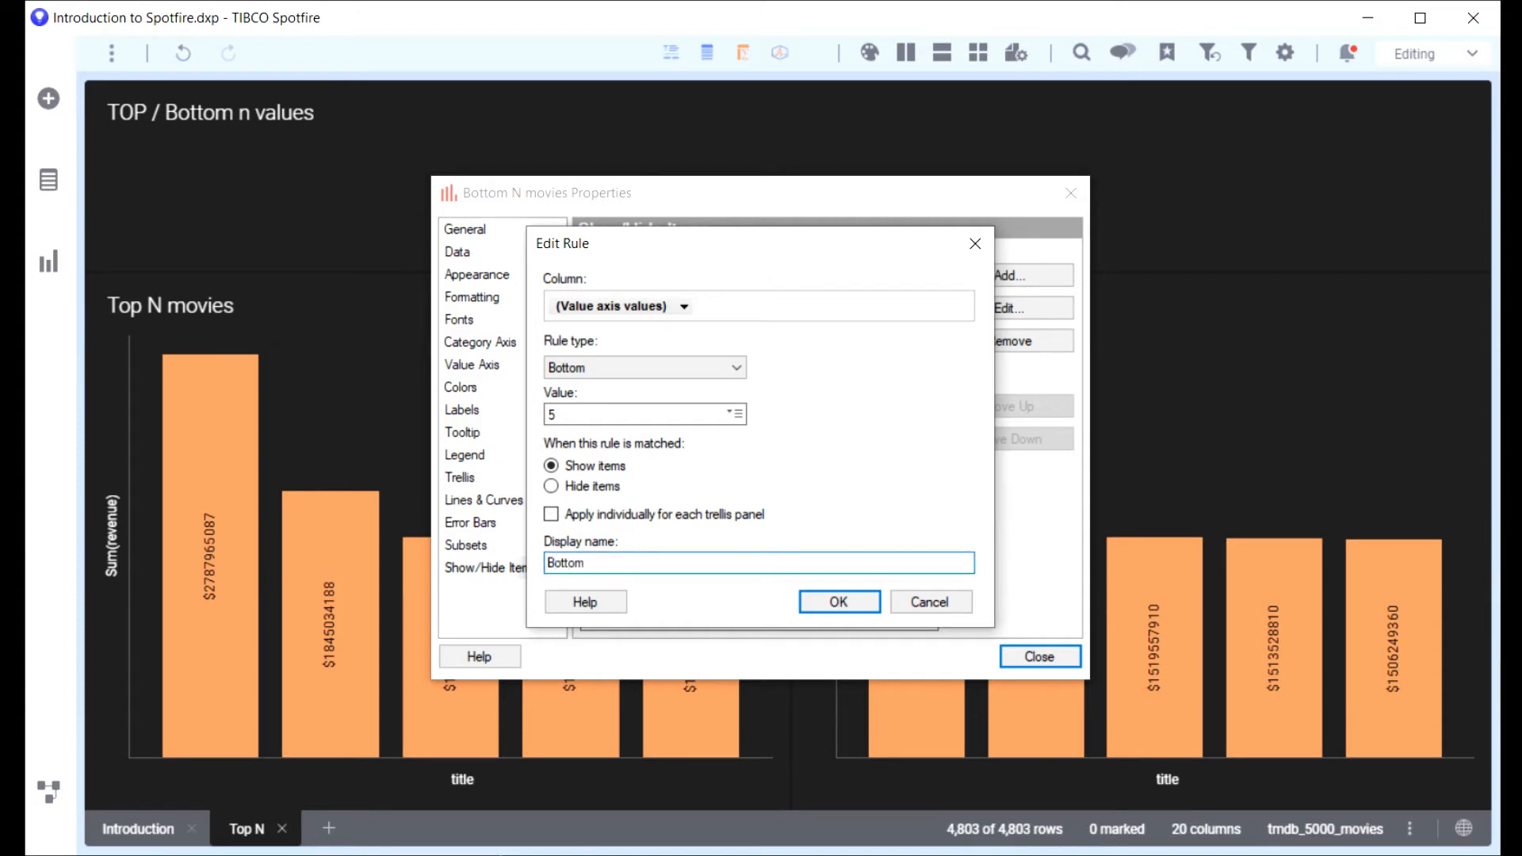
left_click(845, 606)
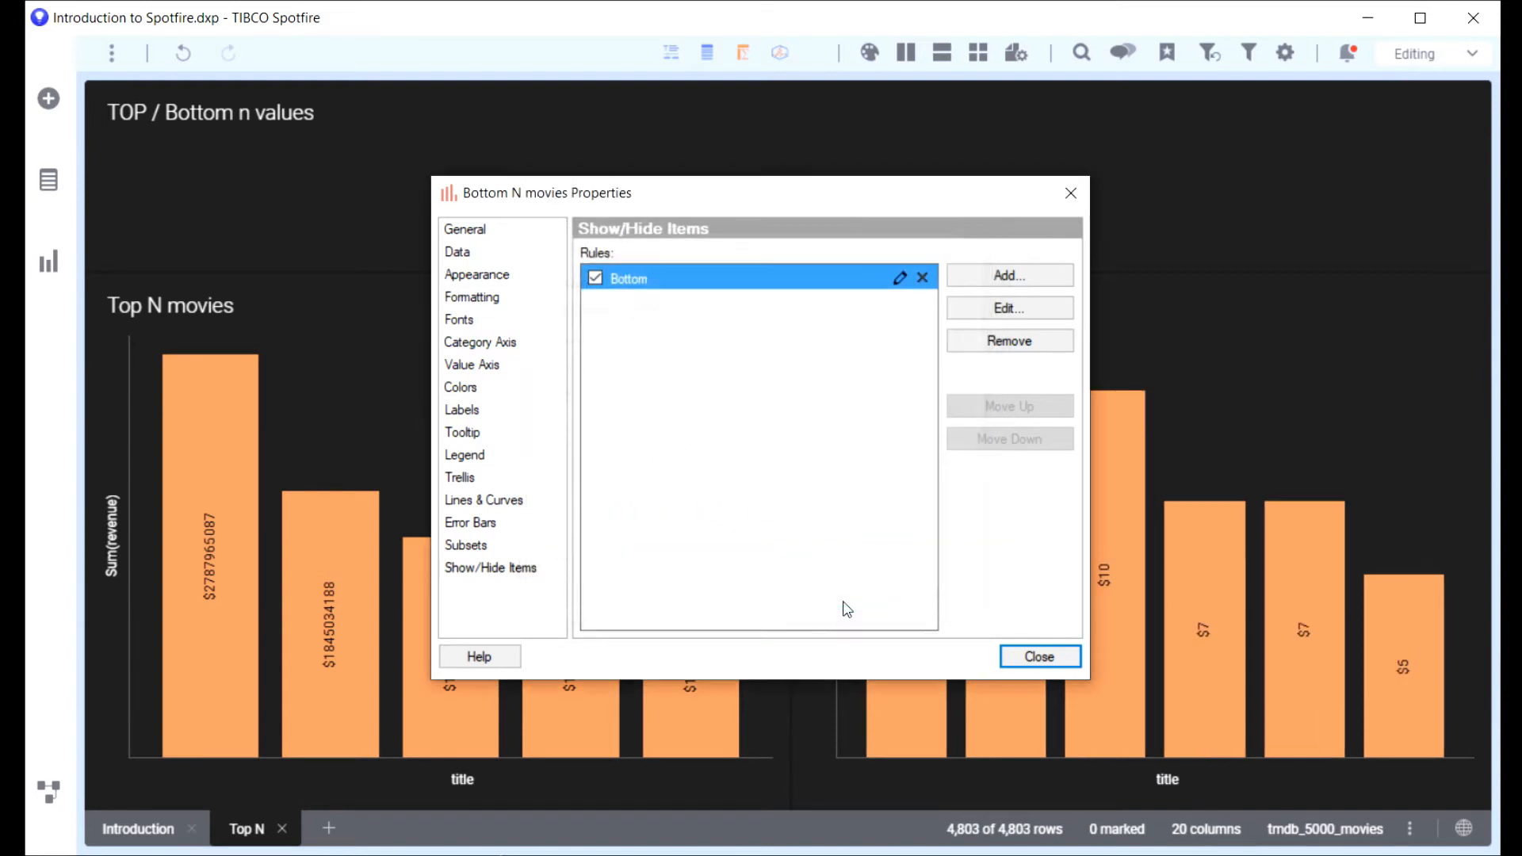
left_click(1015, 655)
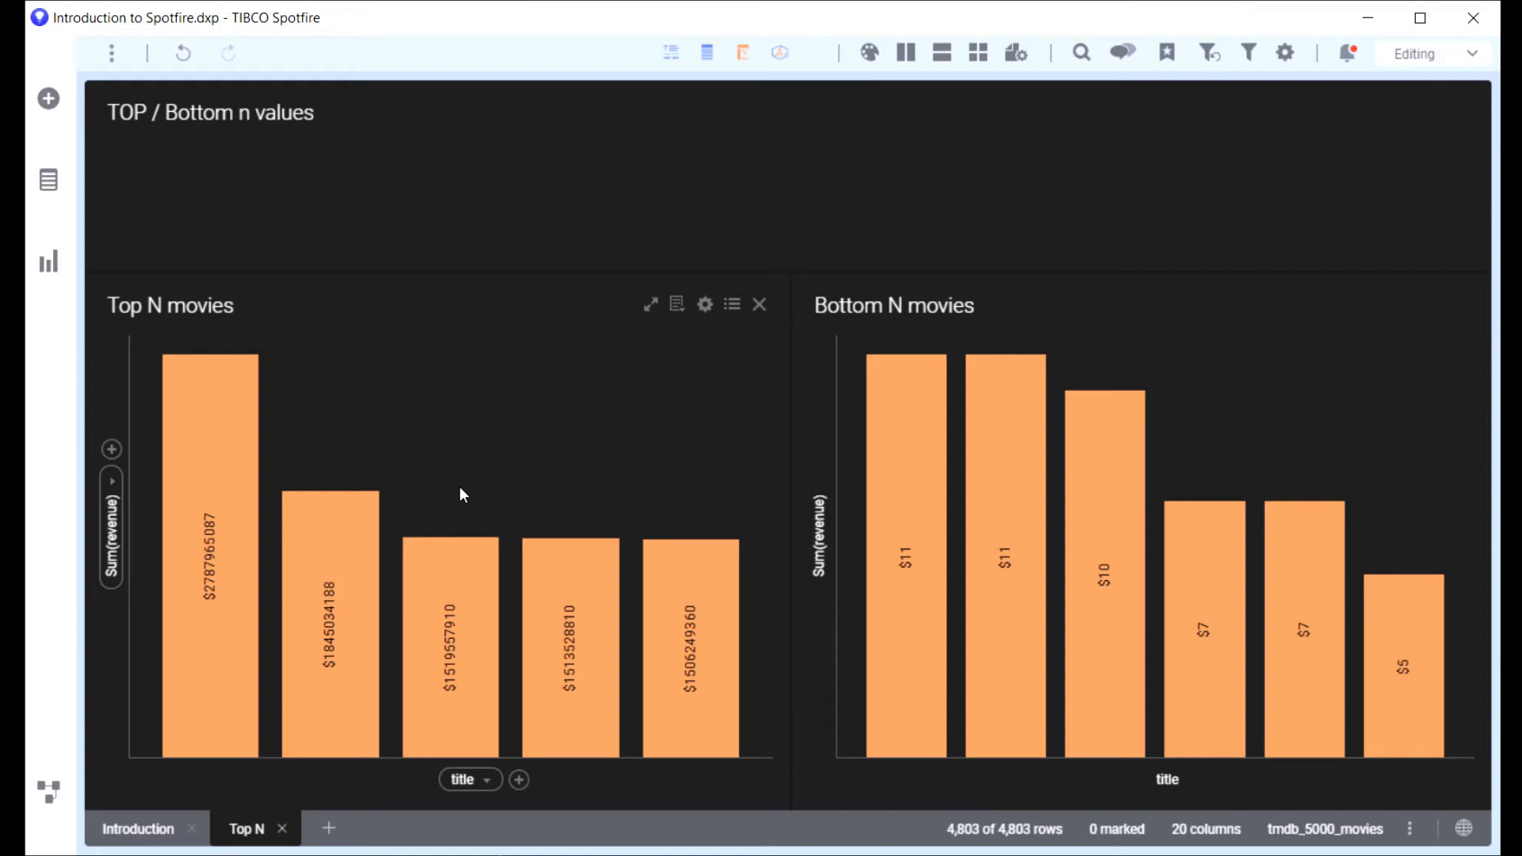
Start inserting an input field property control in the TOP / Bottom n values text area
right_click(359, 201)
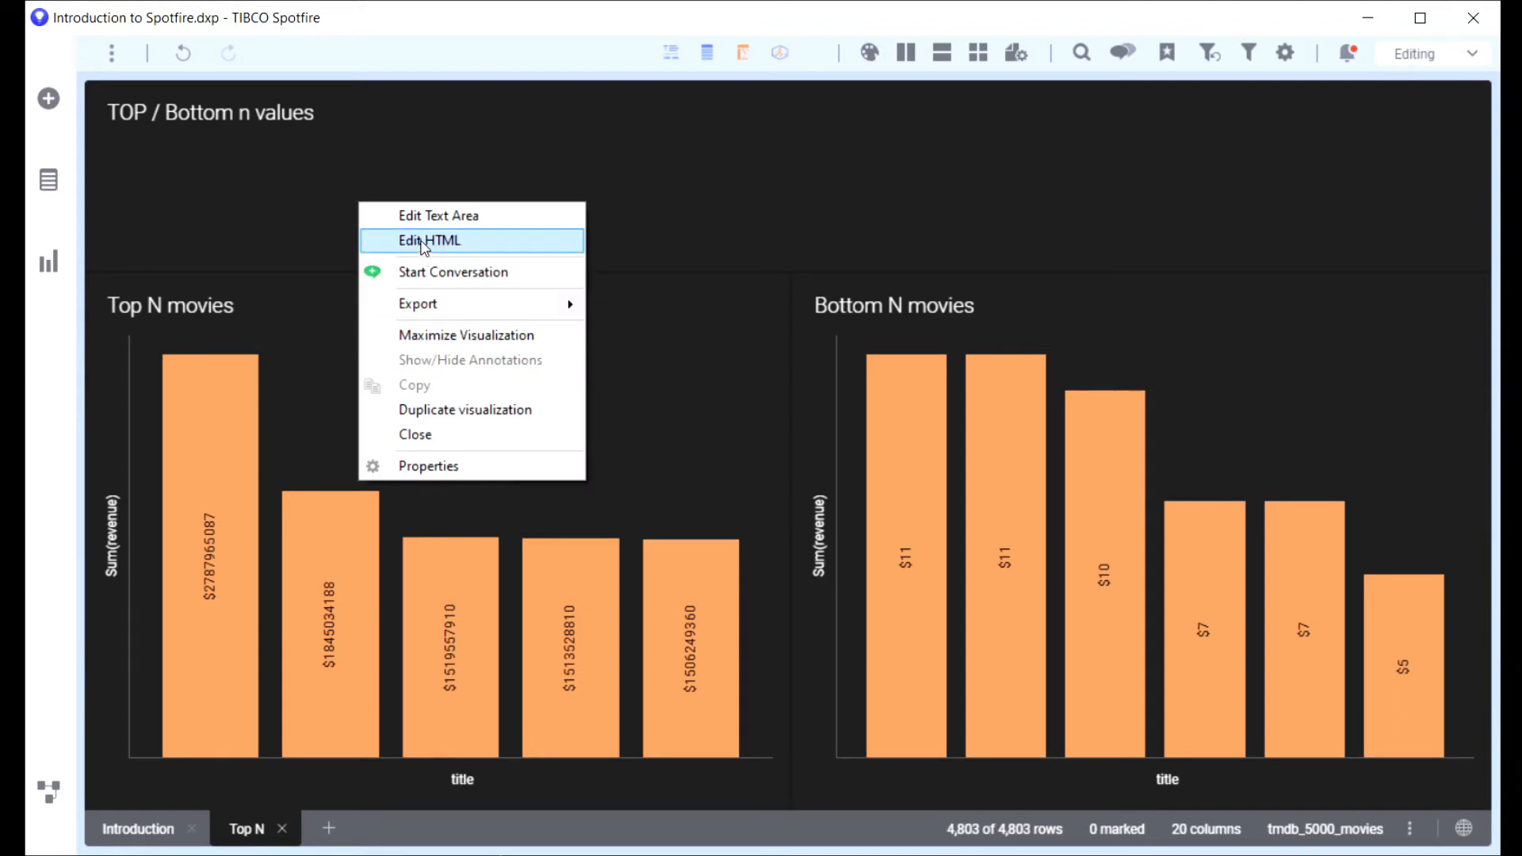
left_click(426, 216)
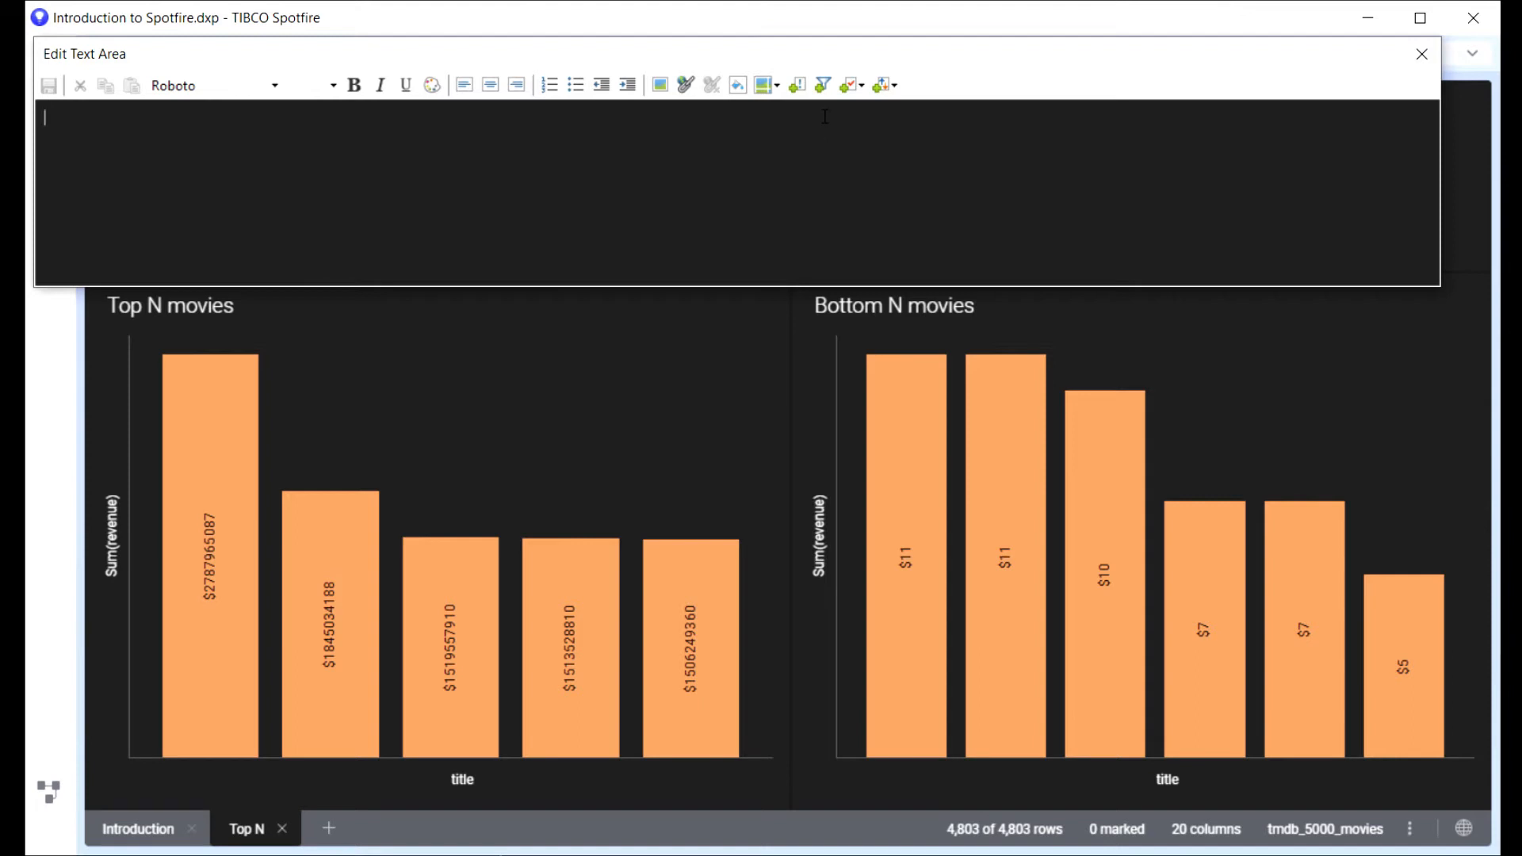
left_click(886, 84)
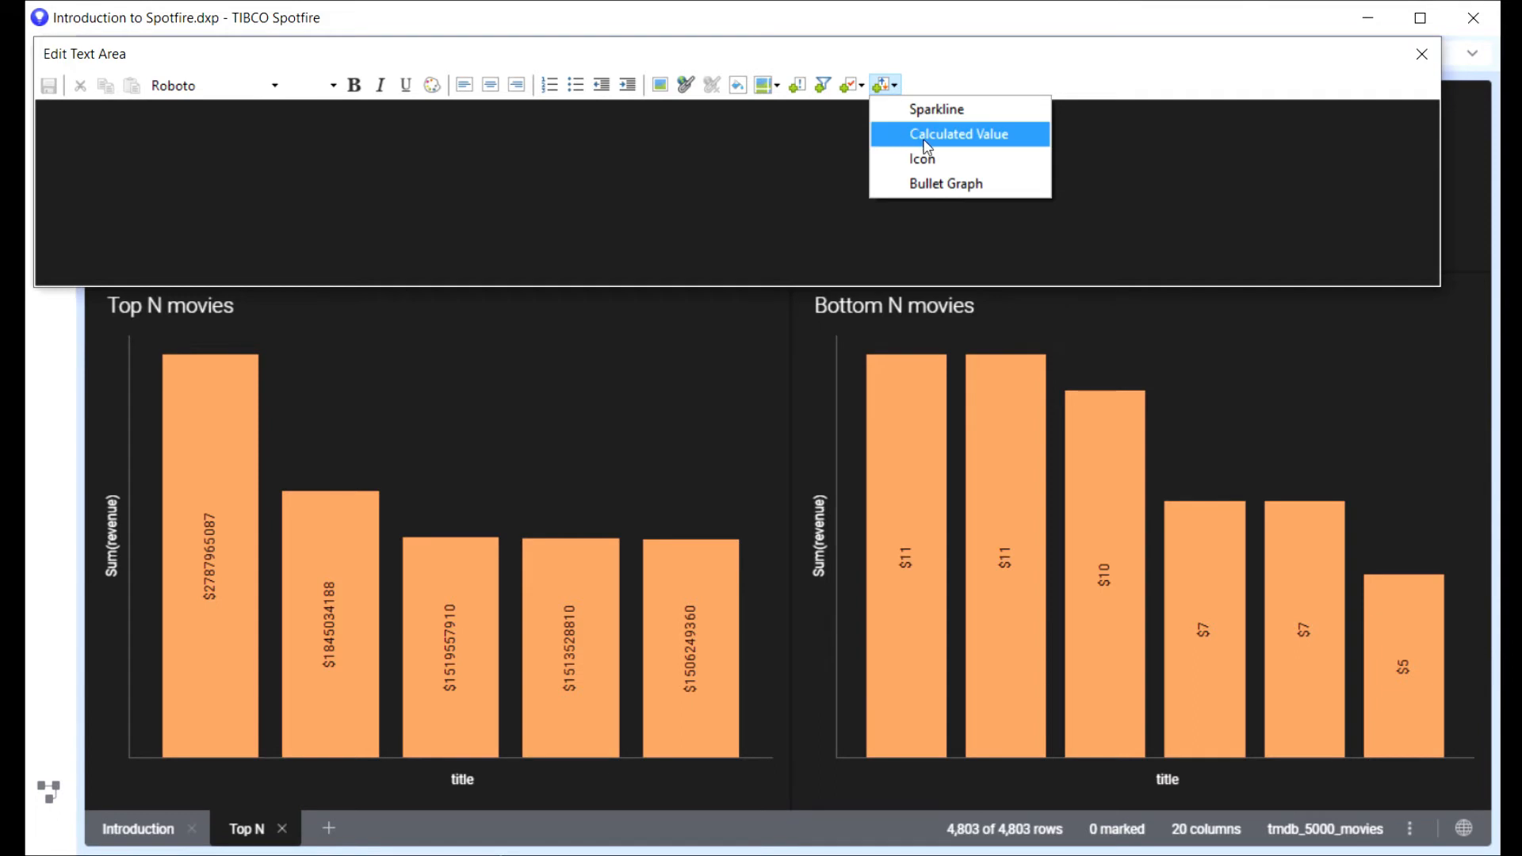
left_click(864, 87)
left_click(864, 87)
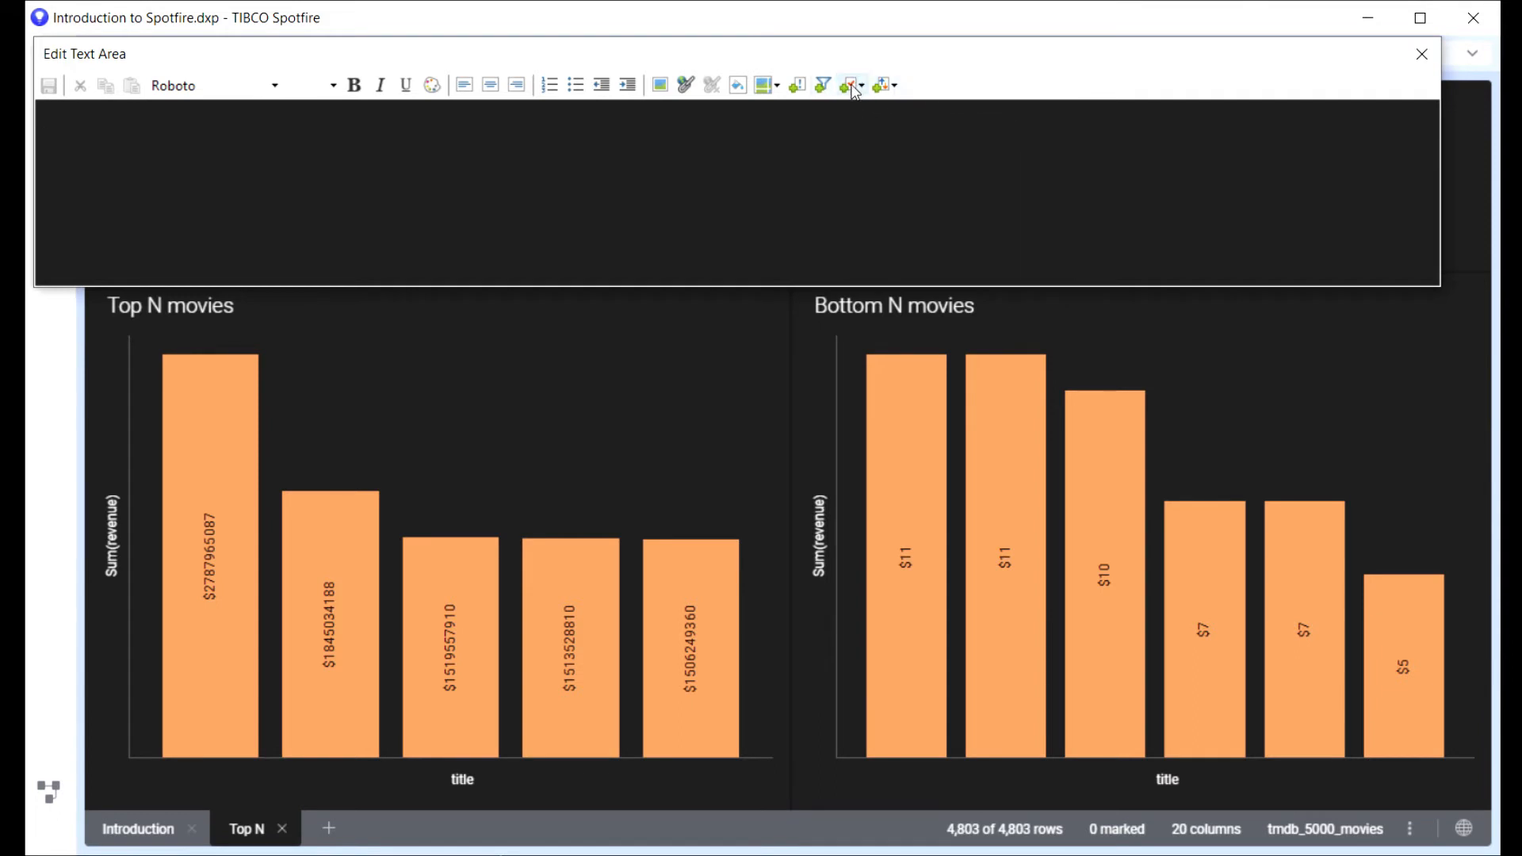
left_click(864, 87)
left_click(892, 143)
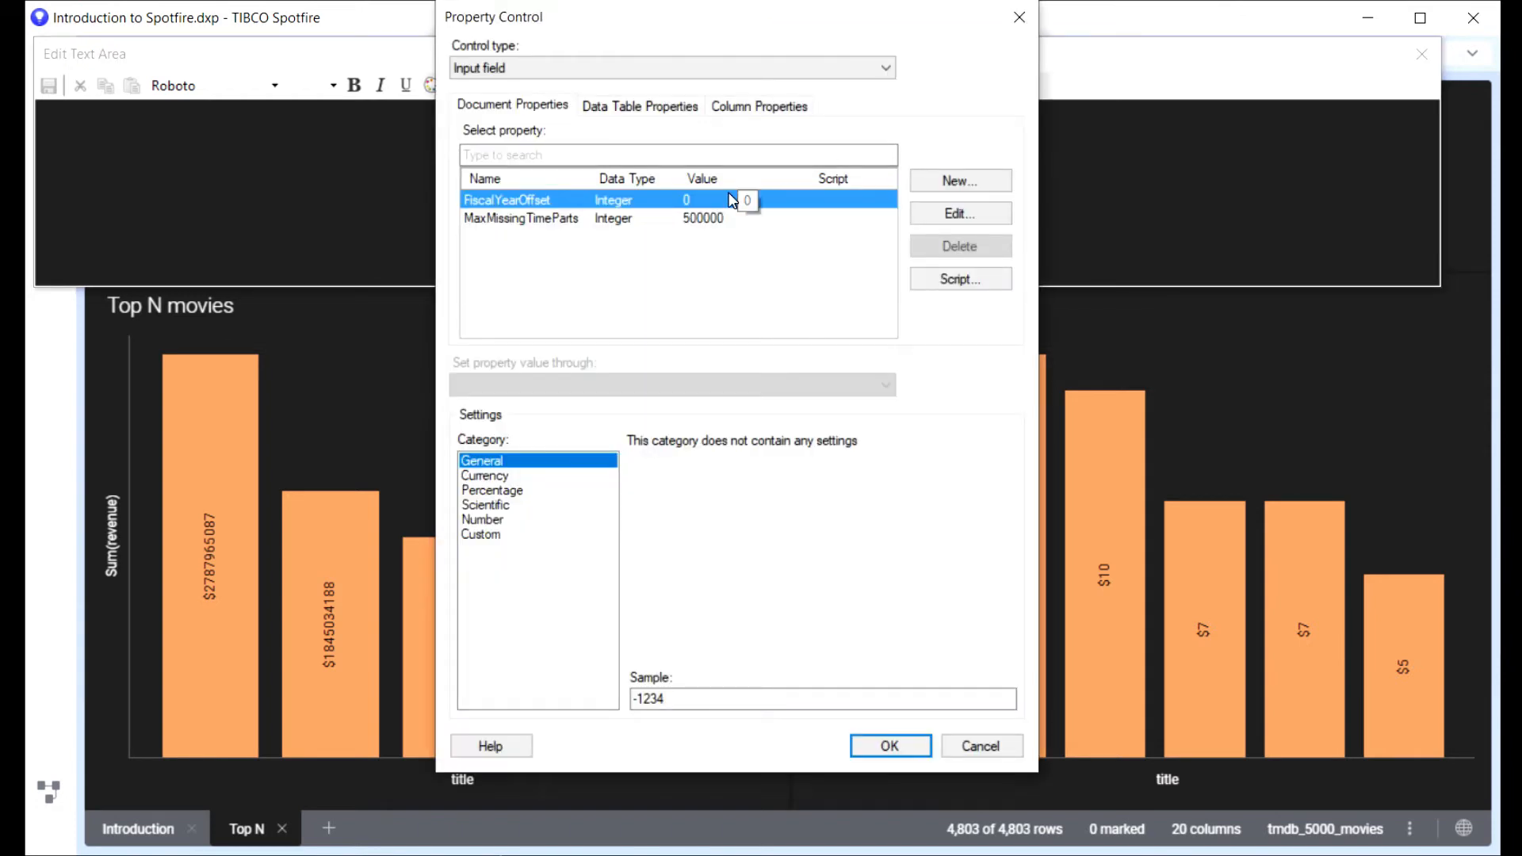
Create an Integer document property named Limit with value 10 and insert the input field for it
left_click(961, 181)
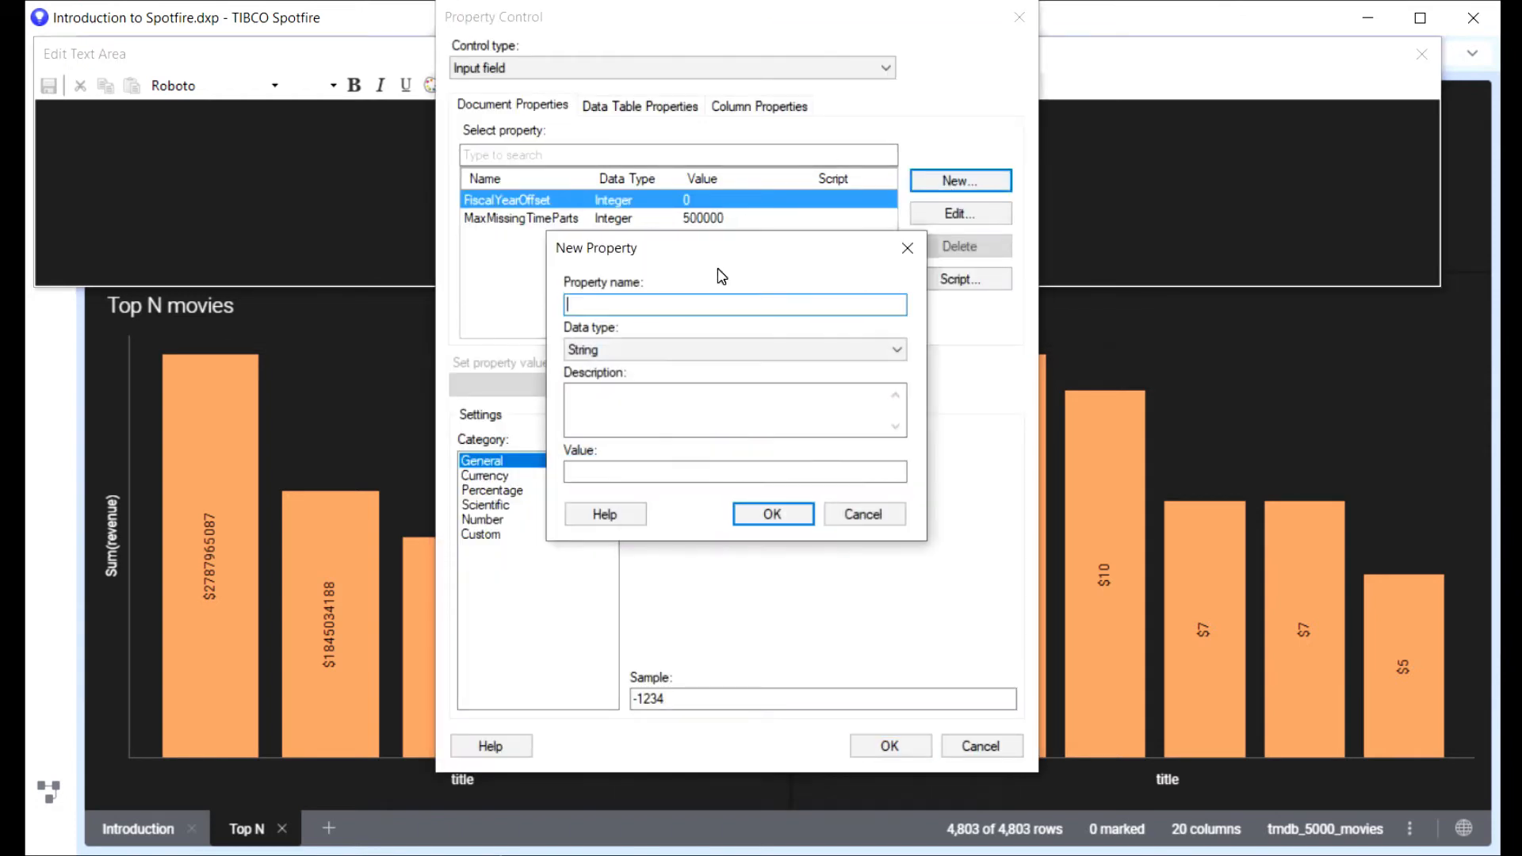
type("Limit")
left_click(672, 353)
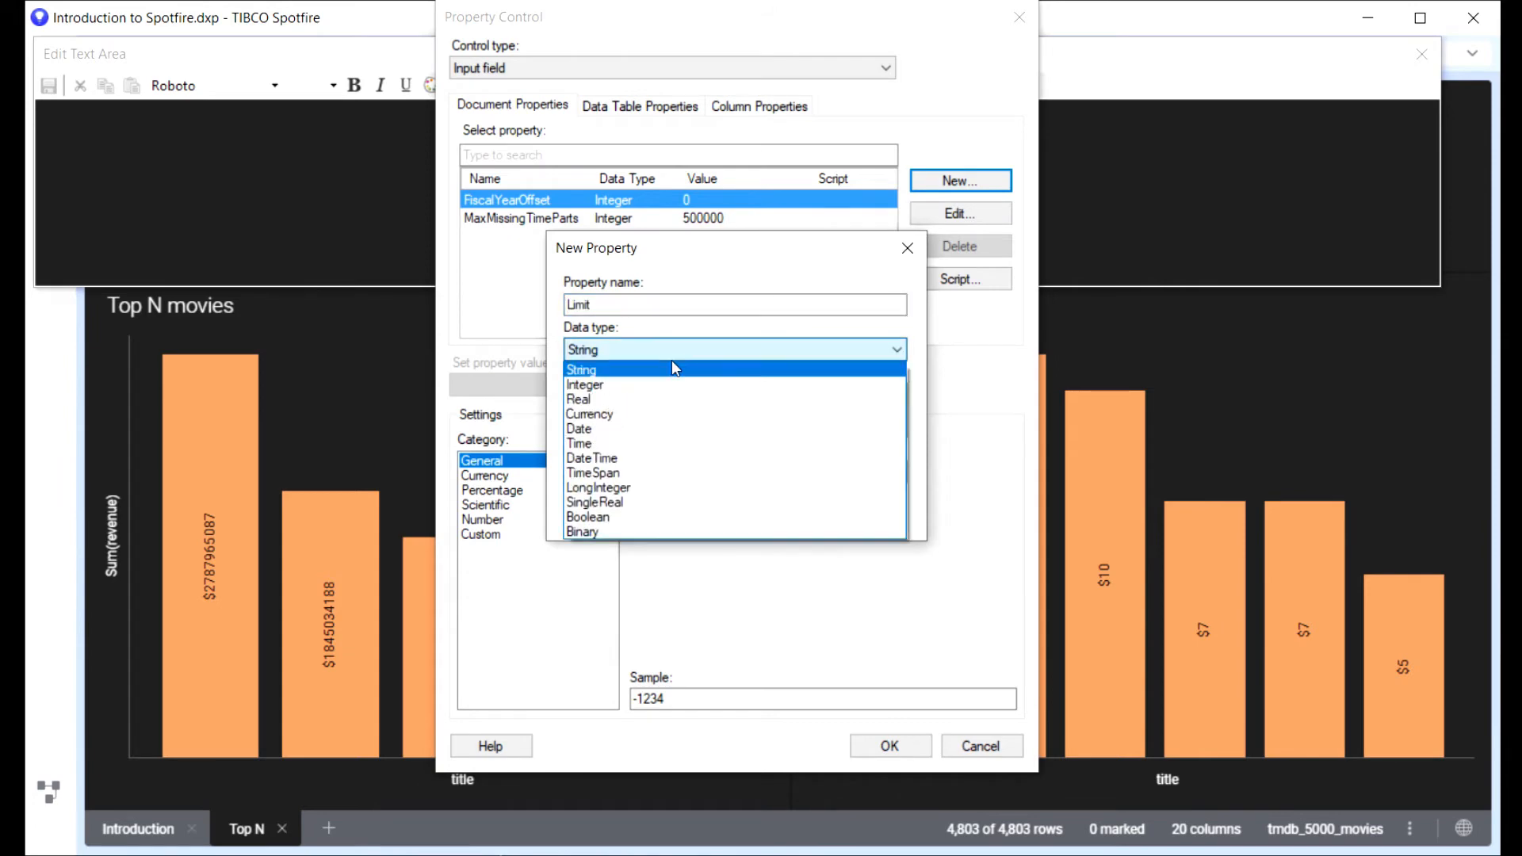
left_click(649, 386)
left_click(633, 471)
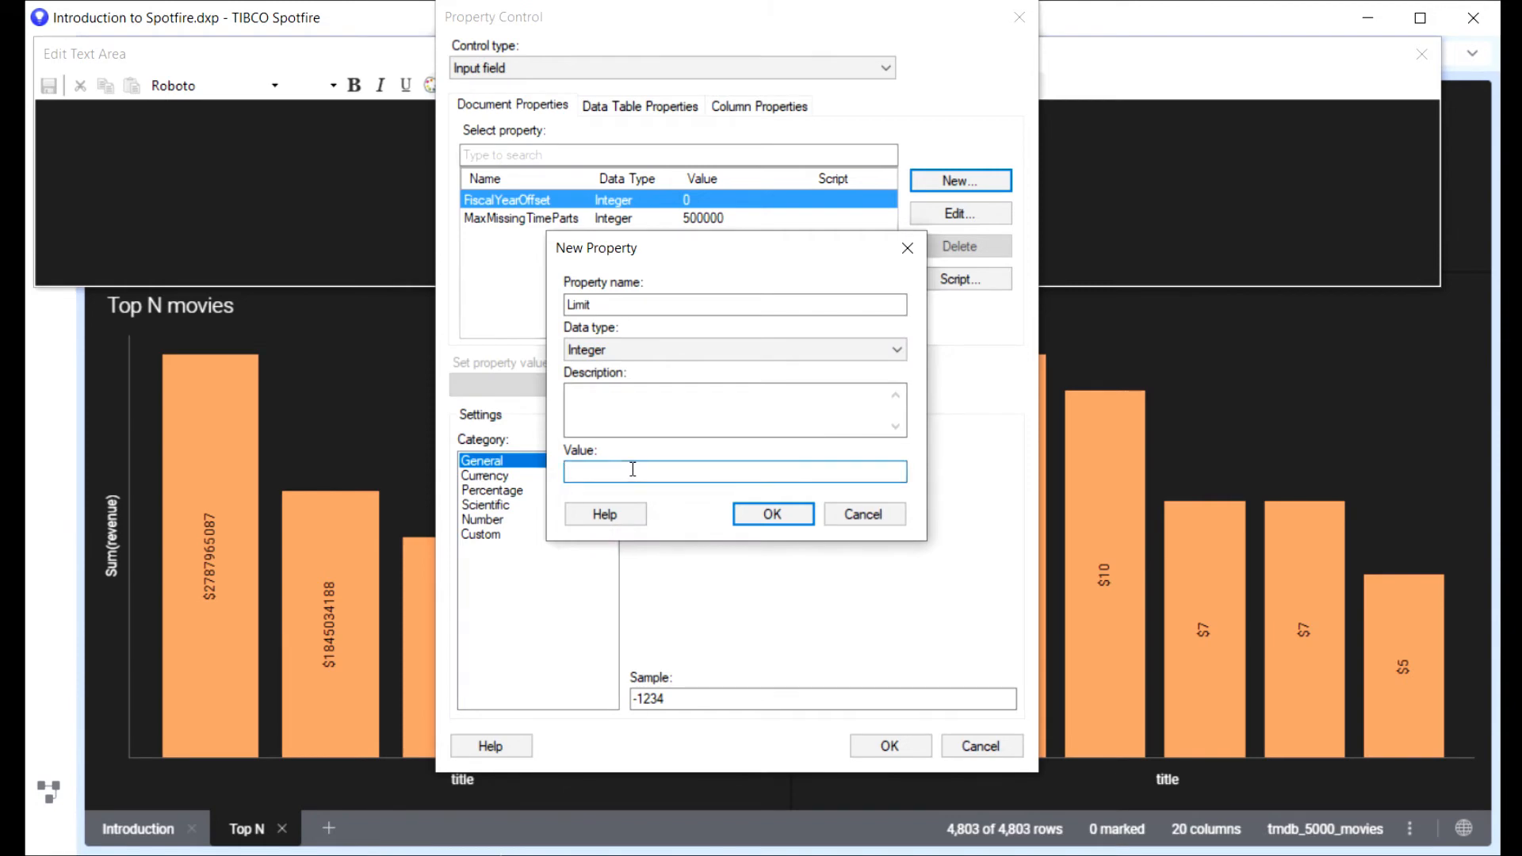
type("10")
left_click(765, 517)
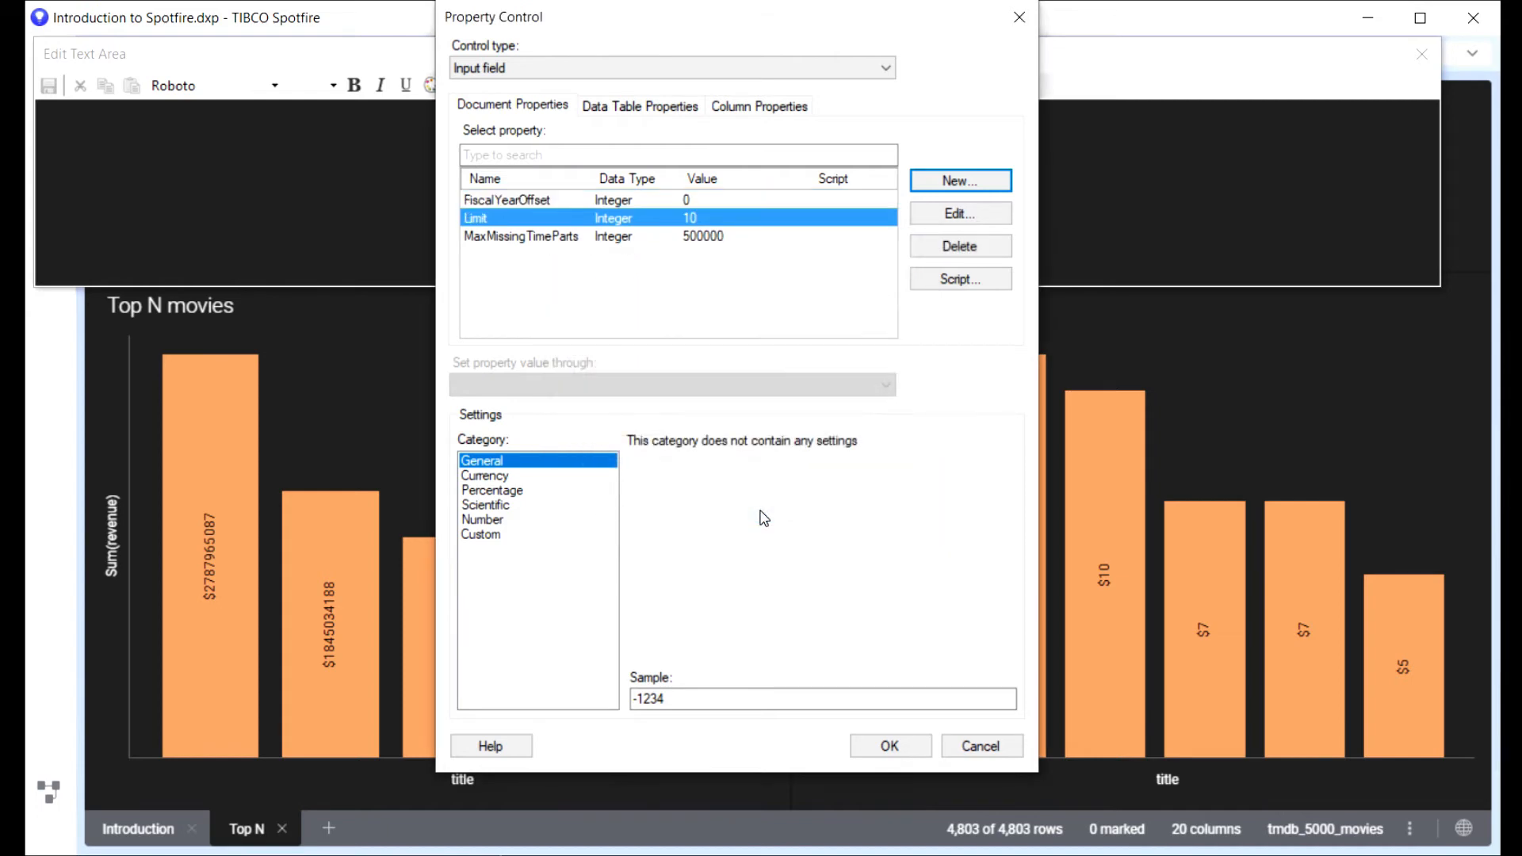
left_click(890, 746)
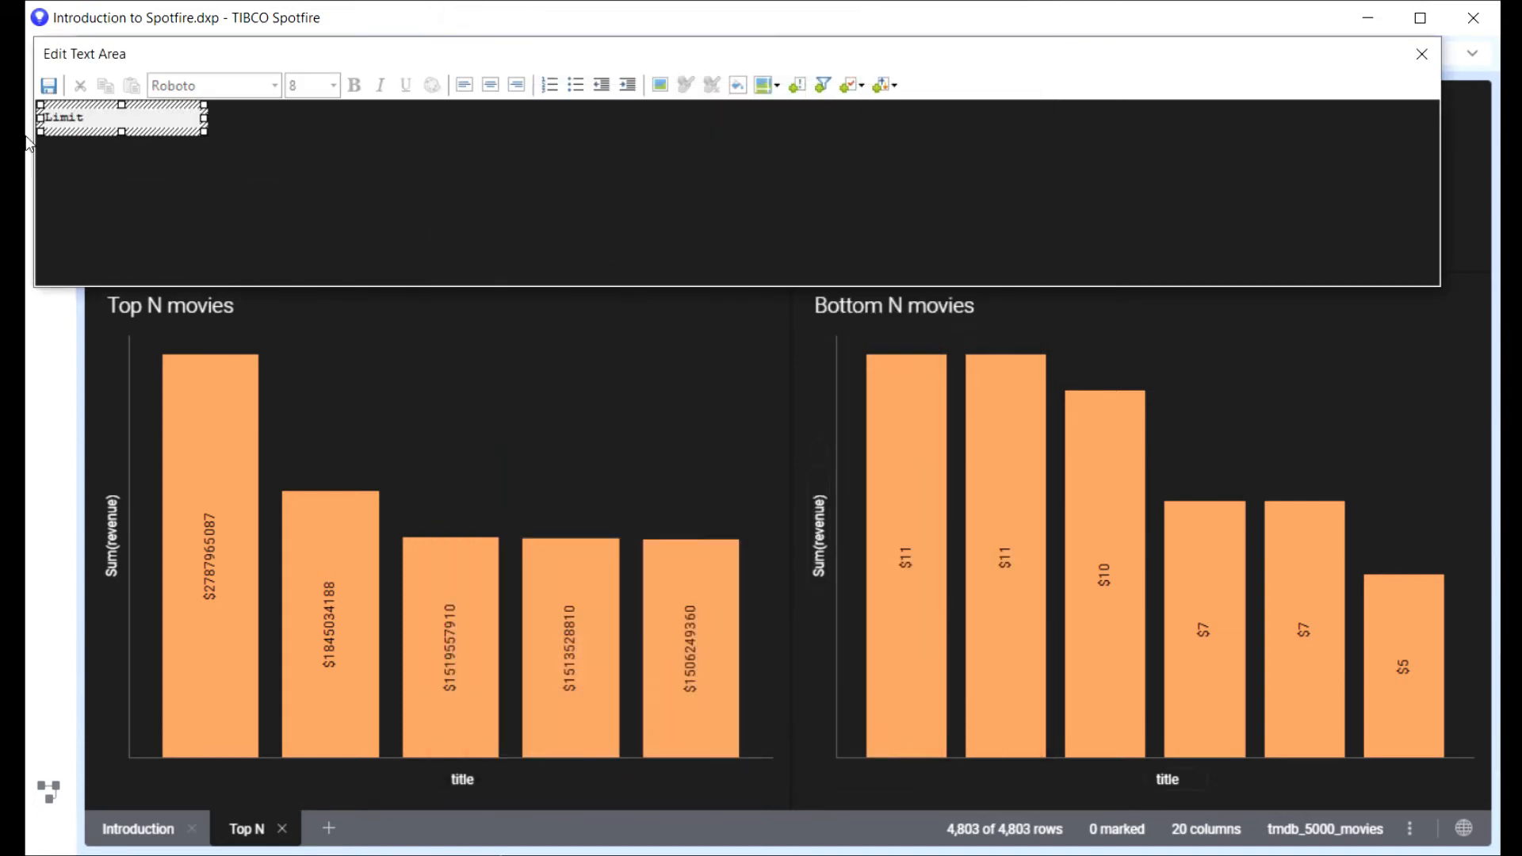
Save and close the text area, and set its Limit input field to 7
left_click(54, 82)
left_click(1427, 52)
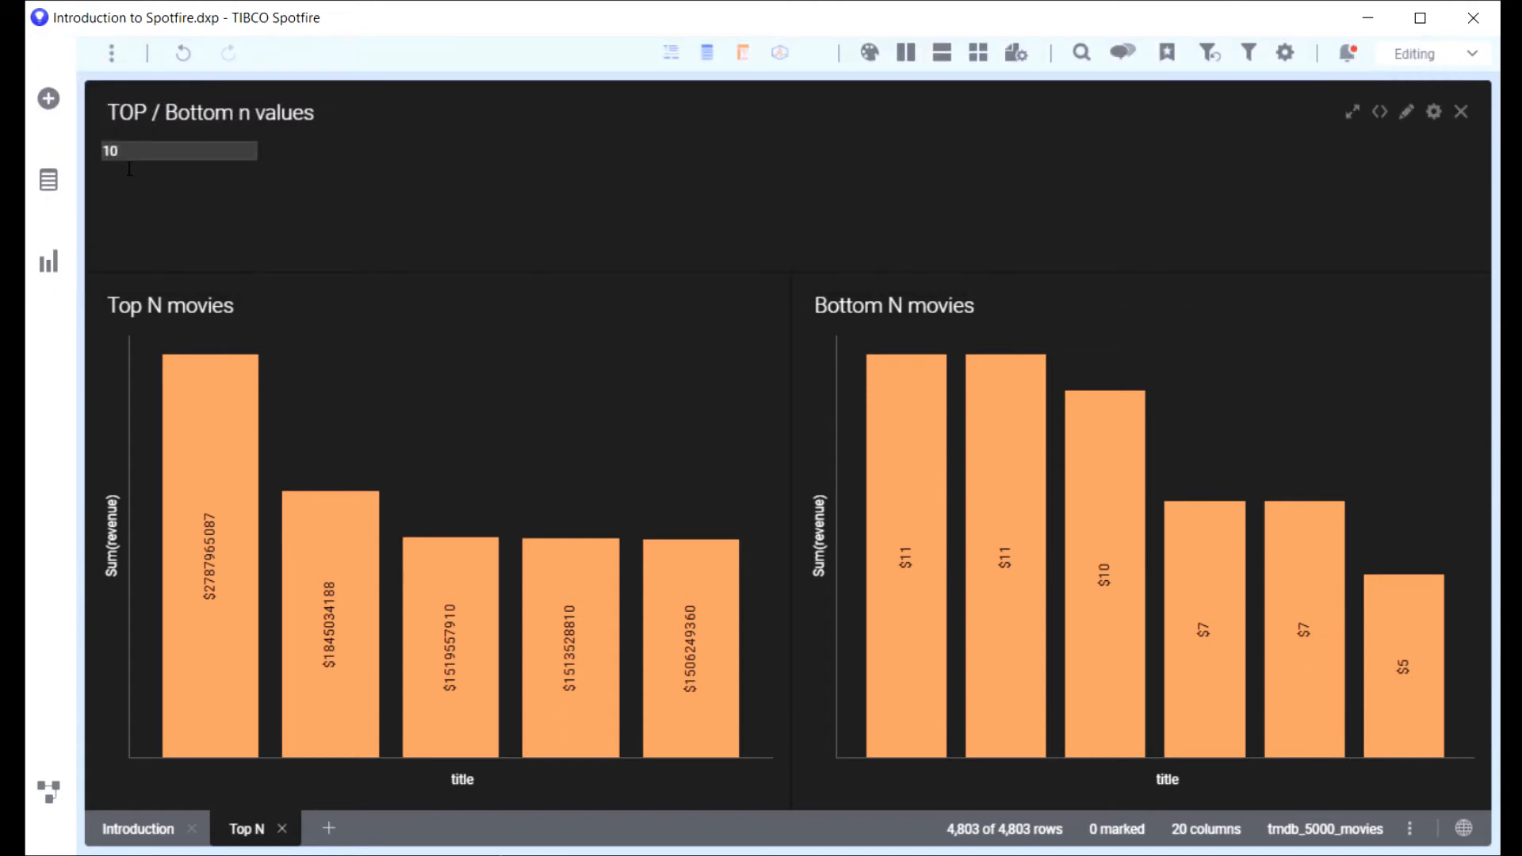
left_click_drag(129, 153, 93, 153)
type("7")
Set the value of the Top N movies chart's Top show/hide rule to the custom expression ${Limit}
right_click(434, 388)
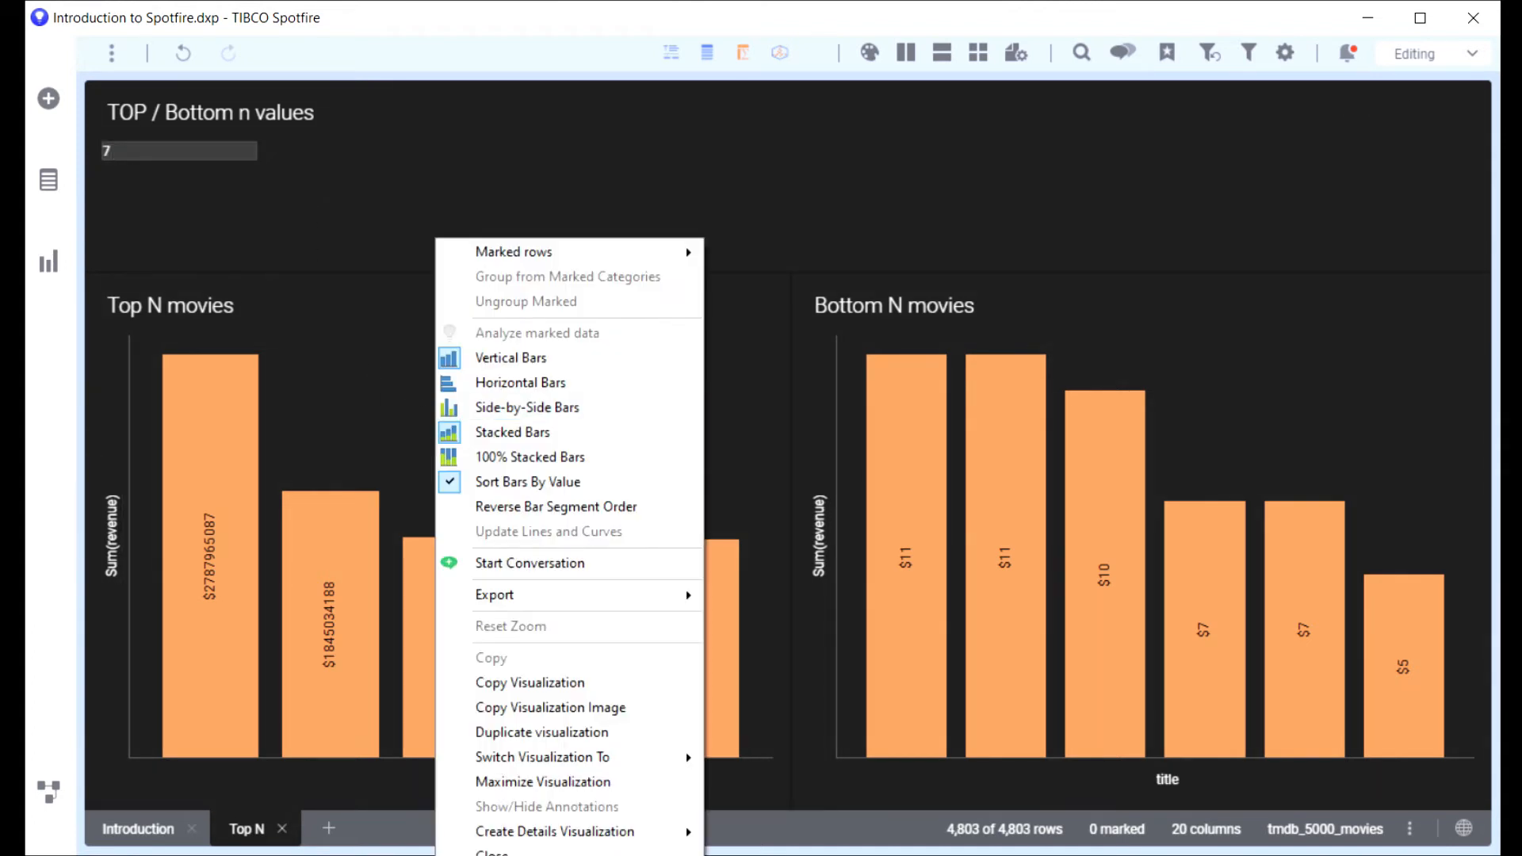
left_click(547, 855)
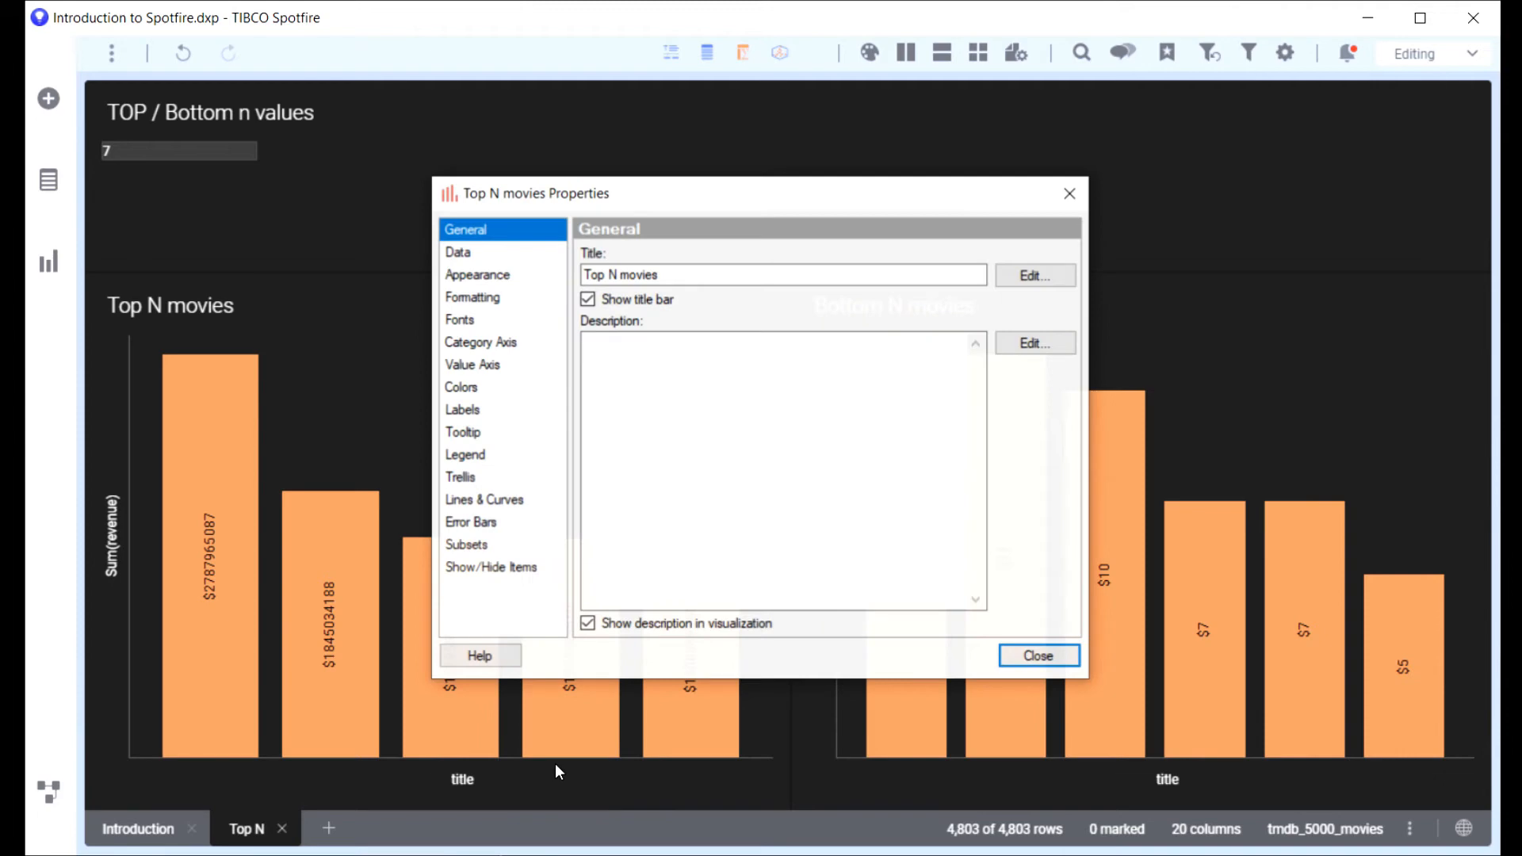
left_click(488, 570)
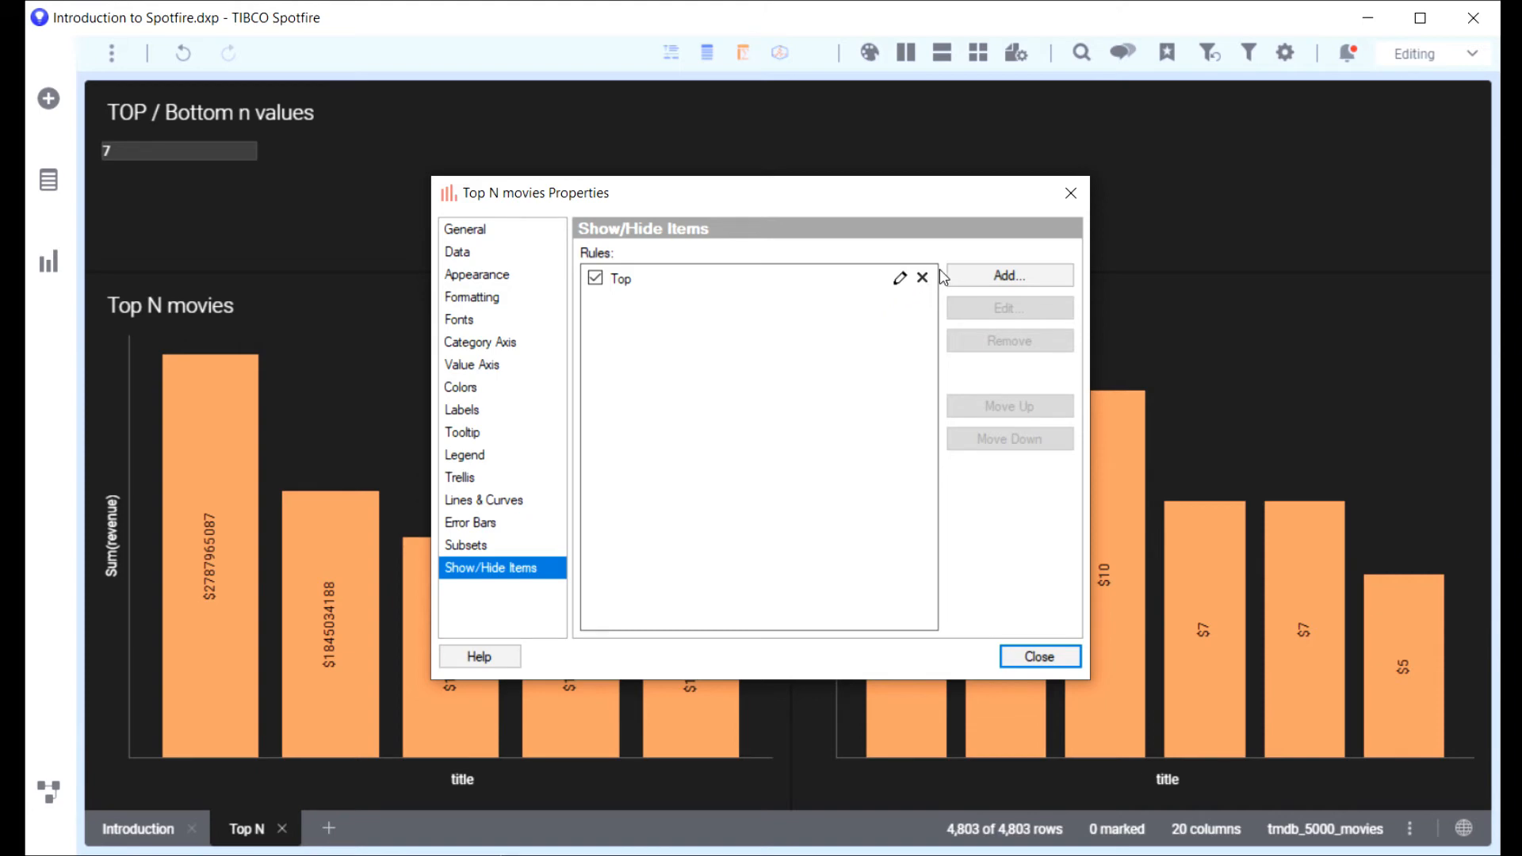
left_click(900, 281)
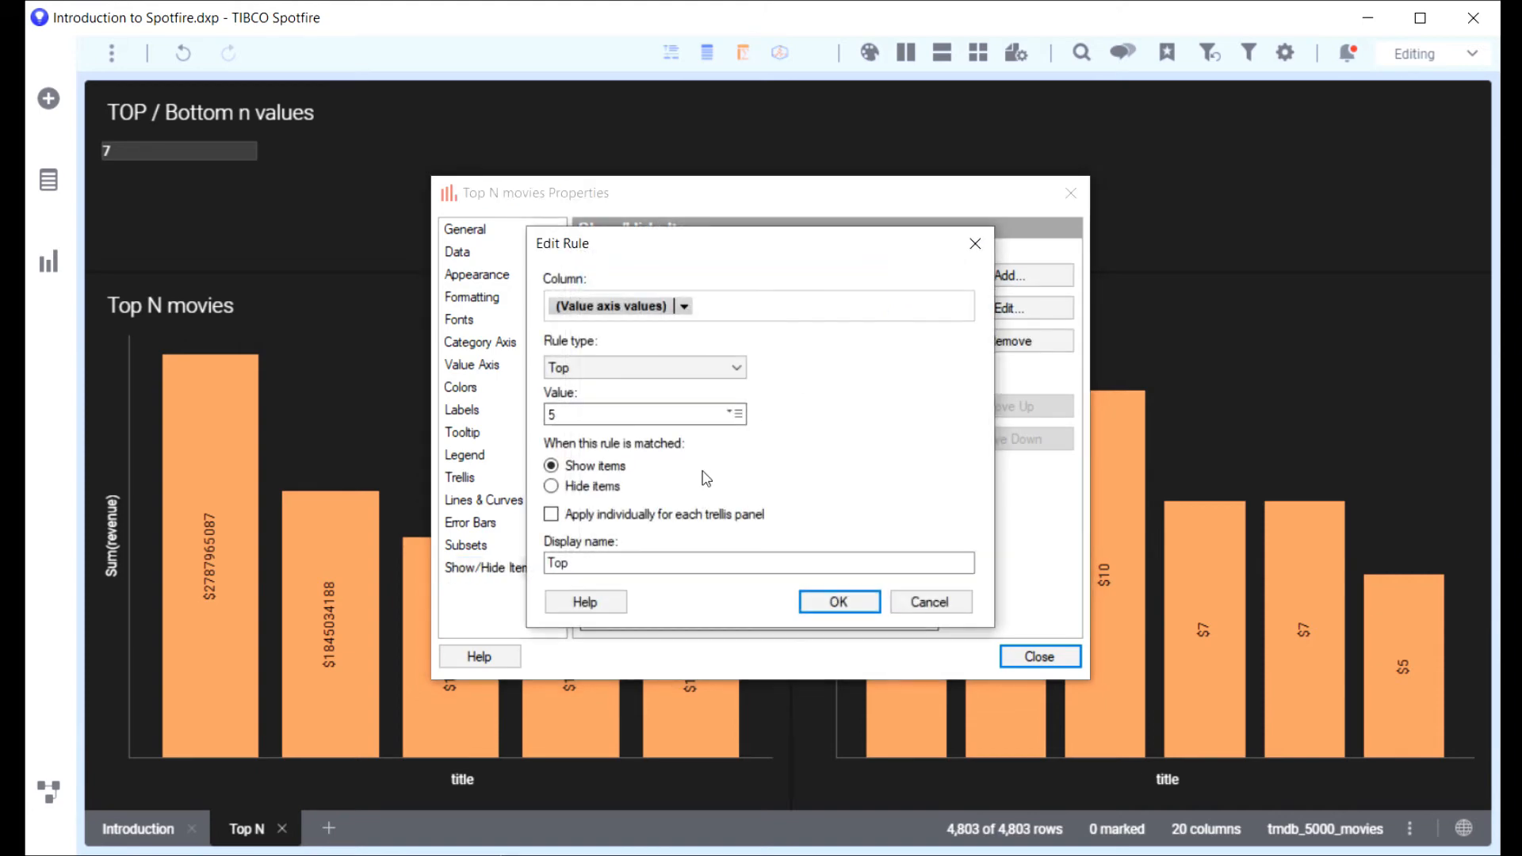
left_click(736, 415)
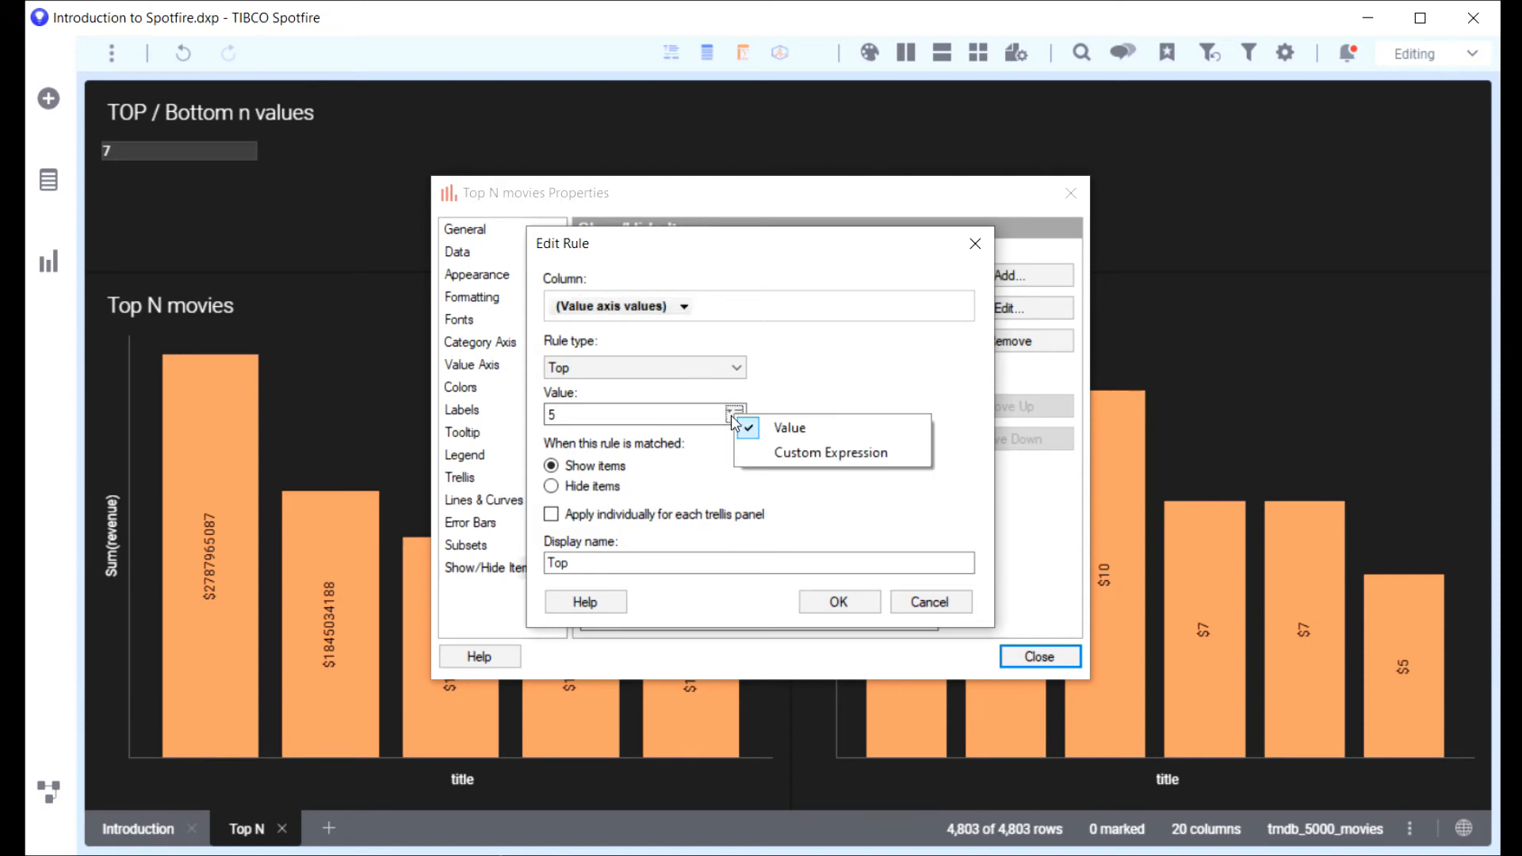
left_click(788, 452)
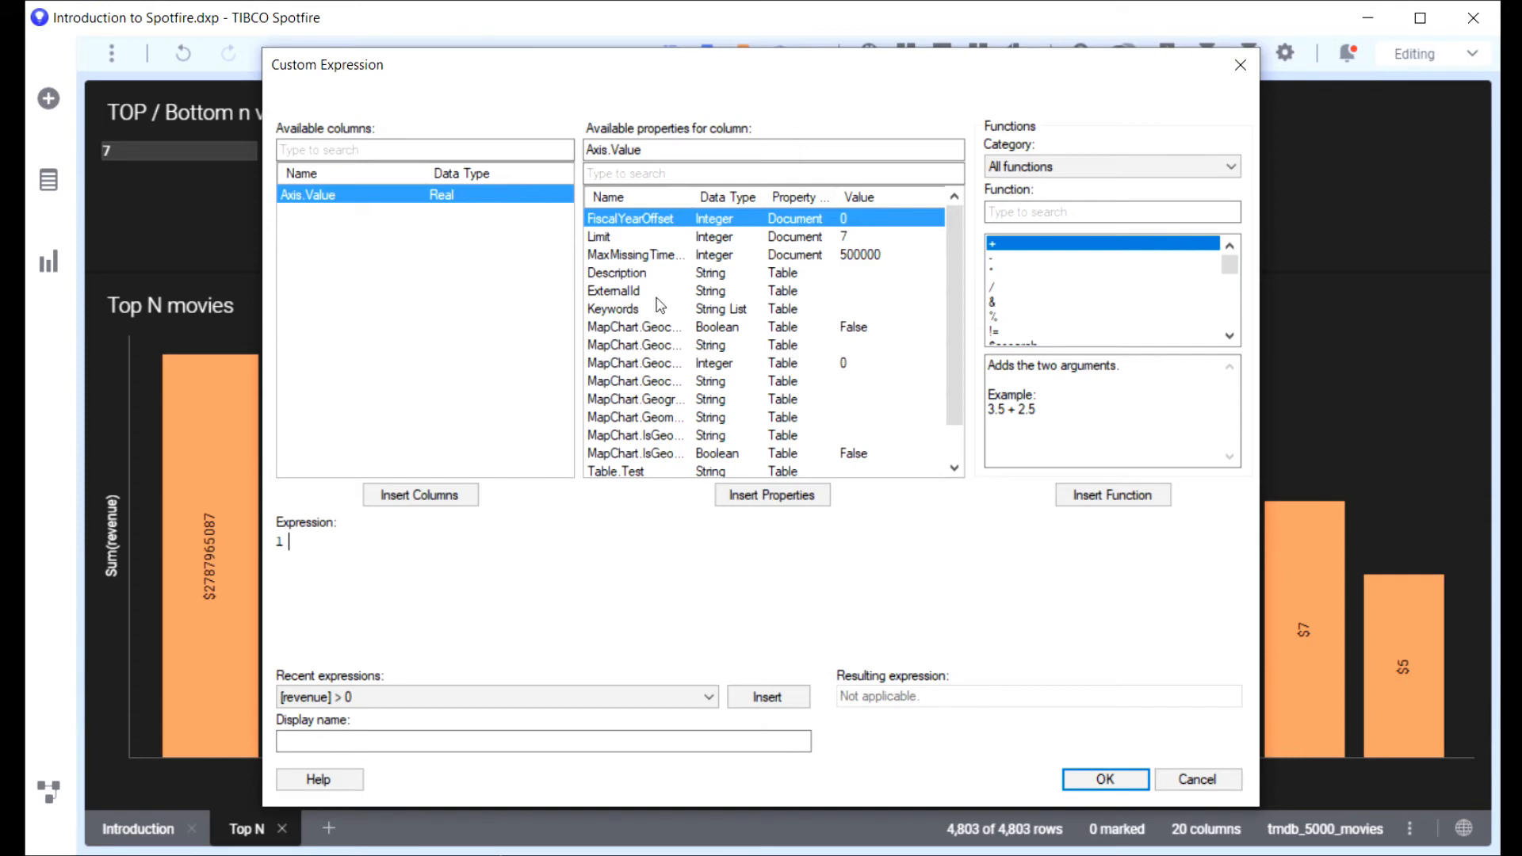
left_click(607, 238)
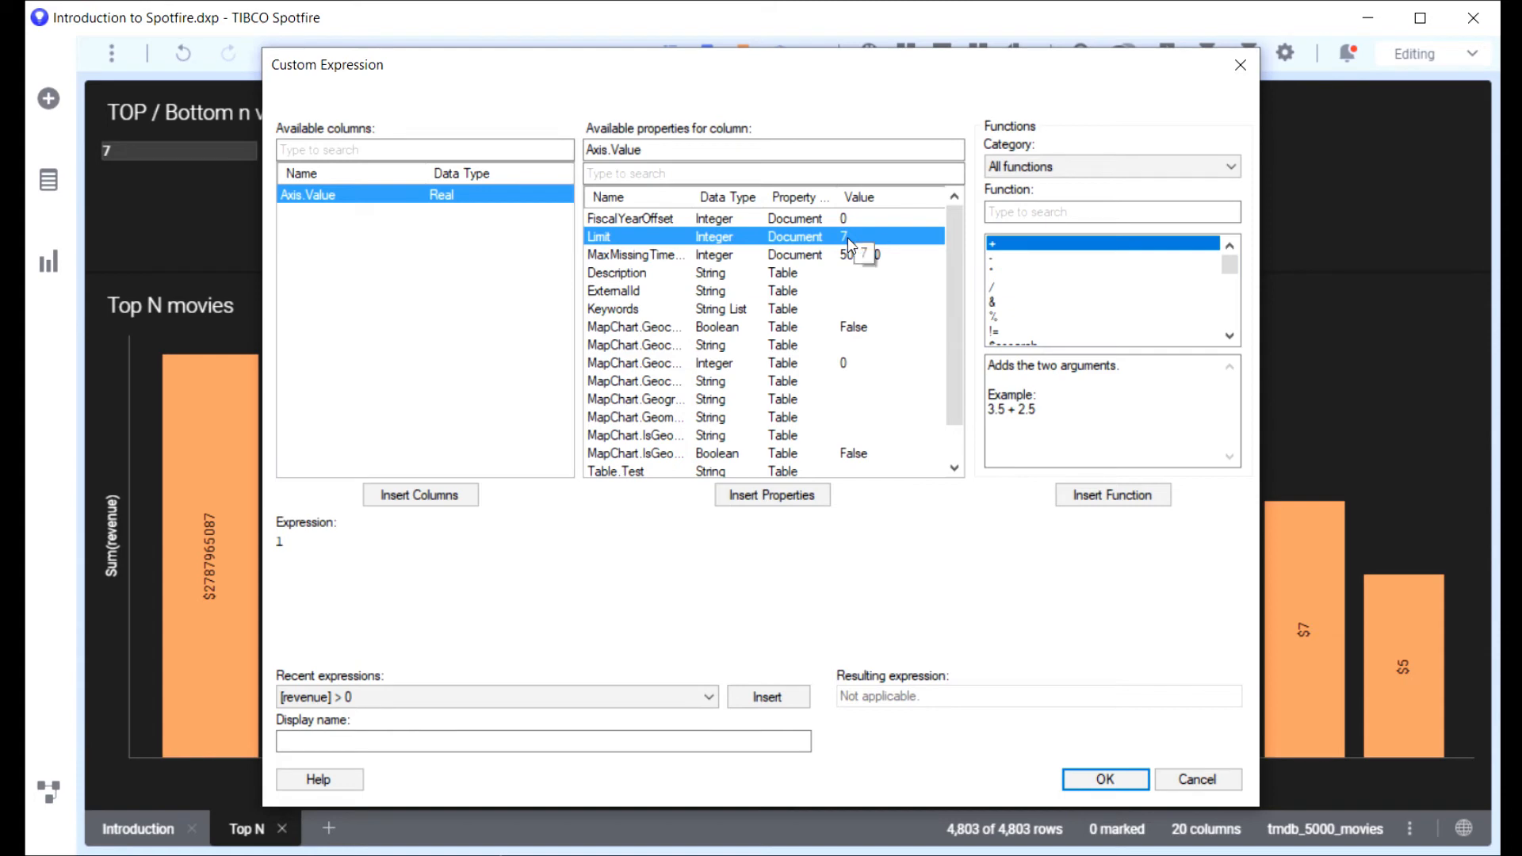
left_click(754, 495)
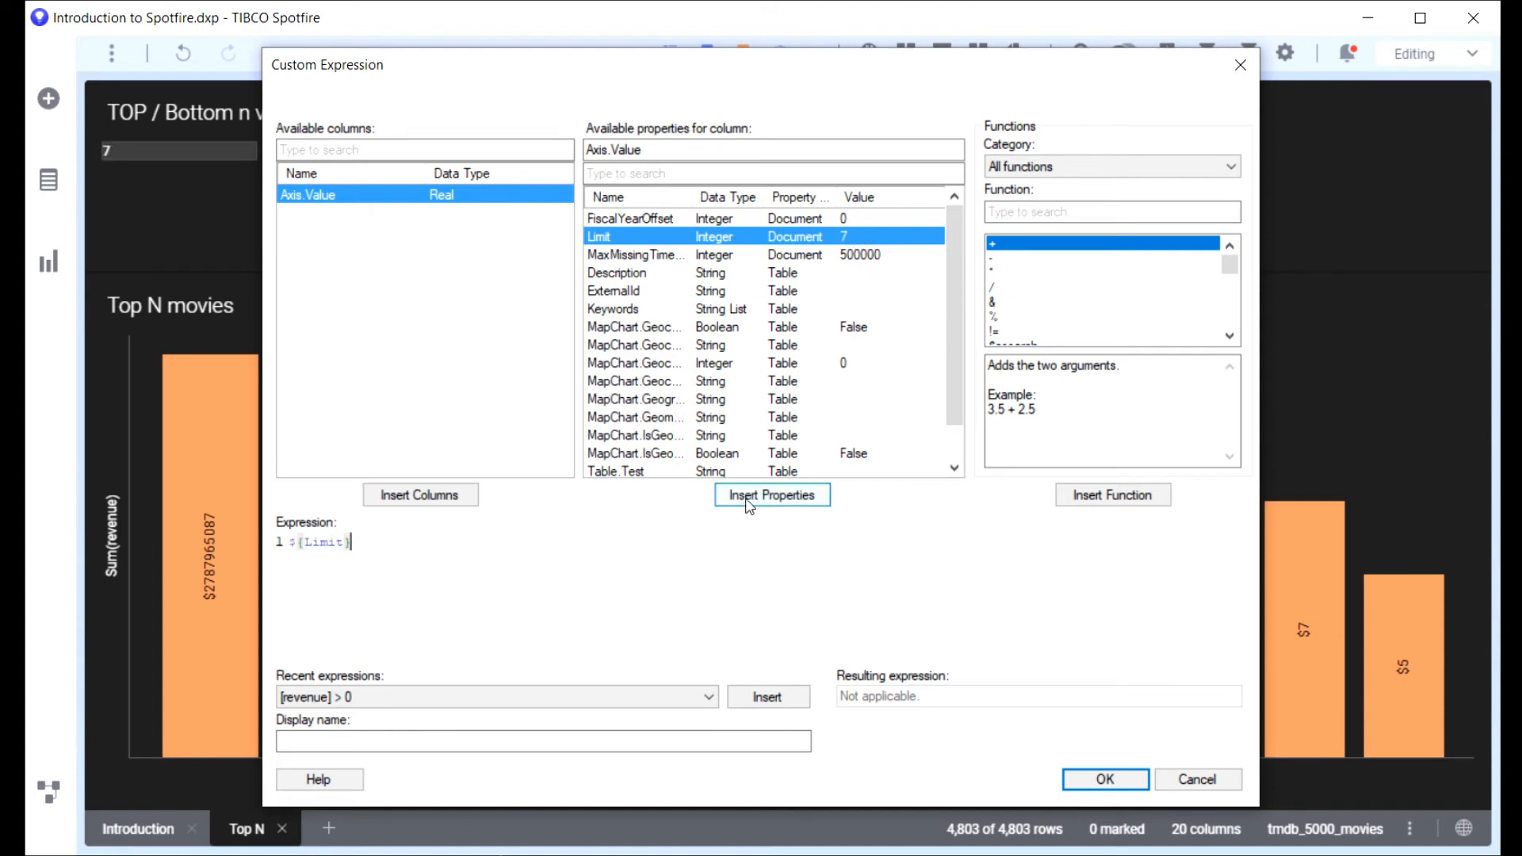
left_click(1104, 785)
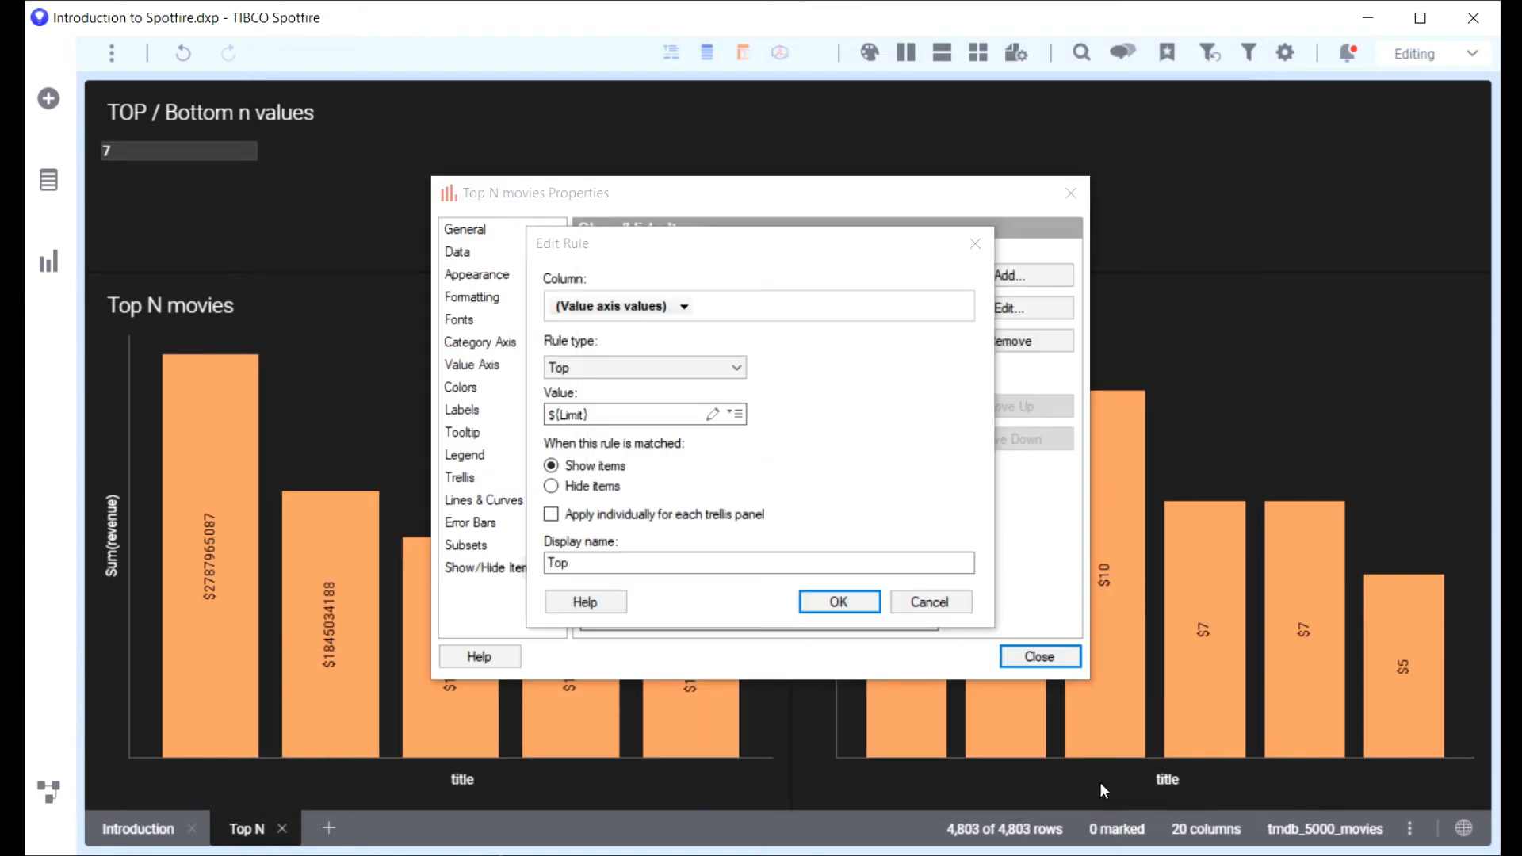
left_click(838, 602)
left_click(1021, 658)
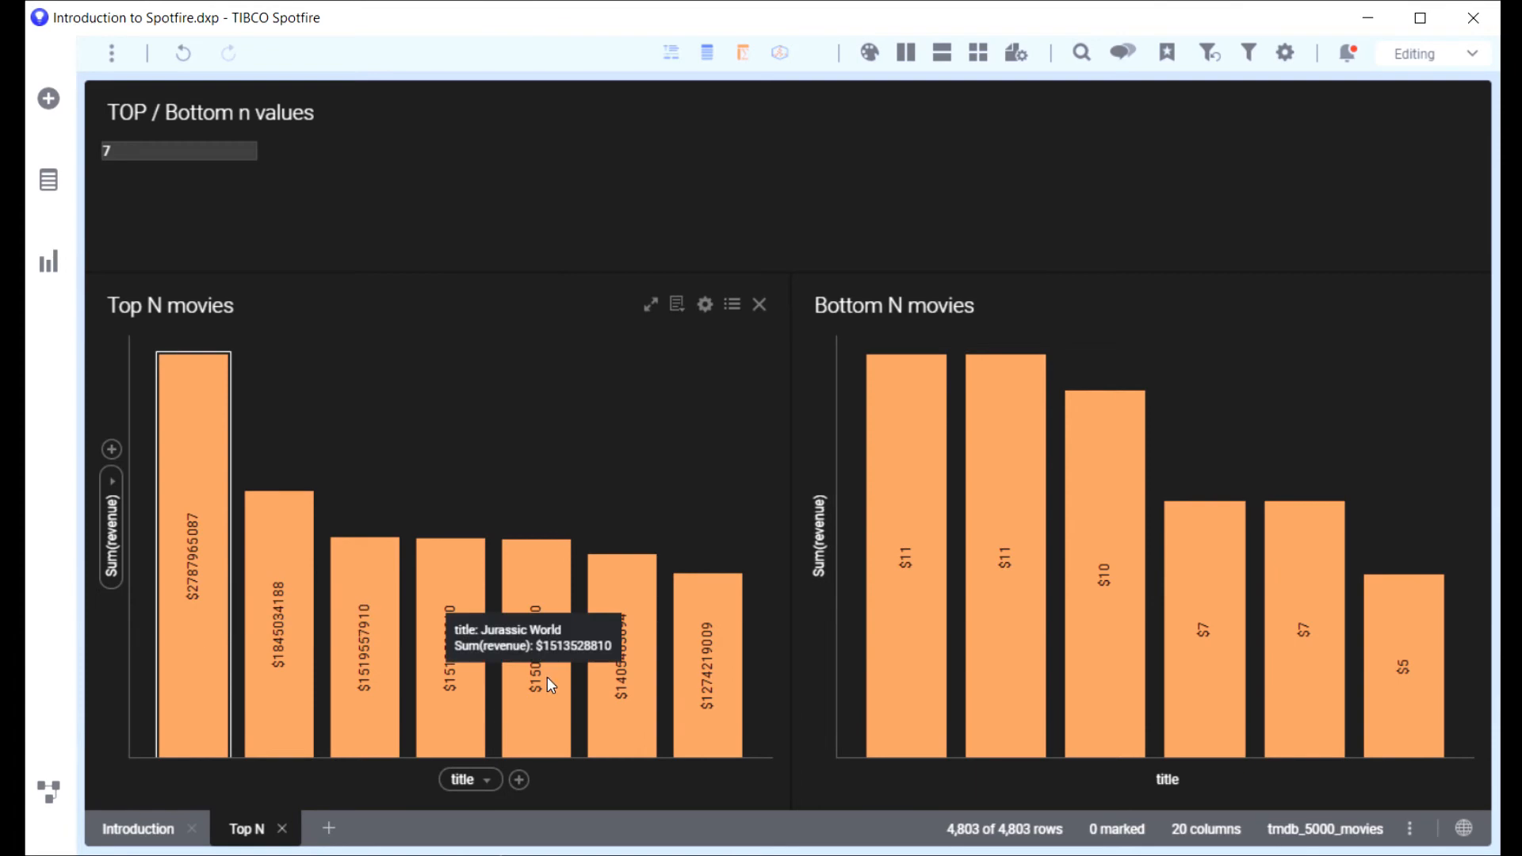
Set the value of the Bottom N movies chart's Bottom show/hide rule to the custom expression ${Limit}
right_click(1244, 374)
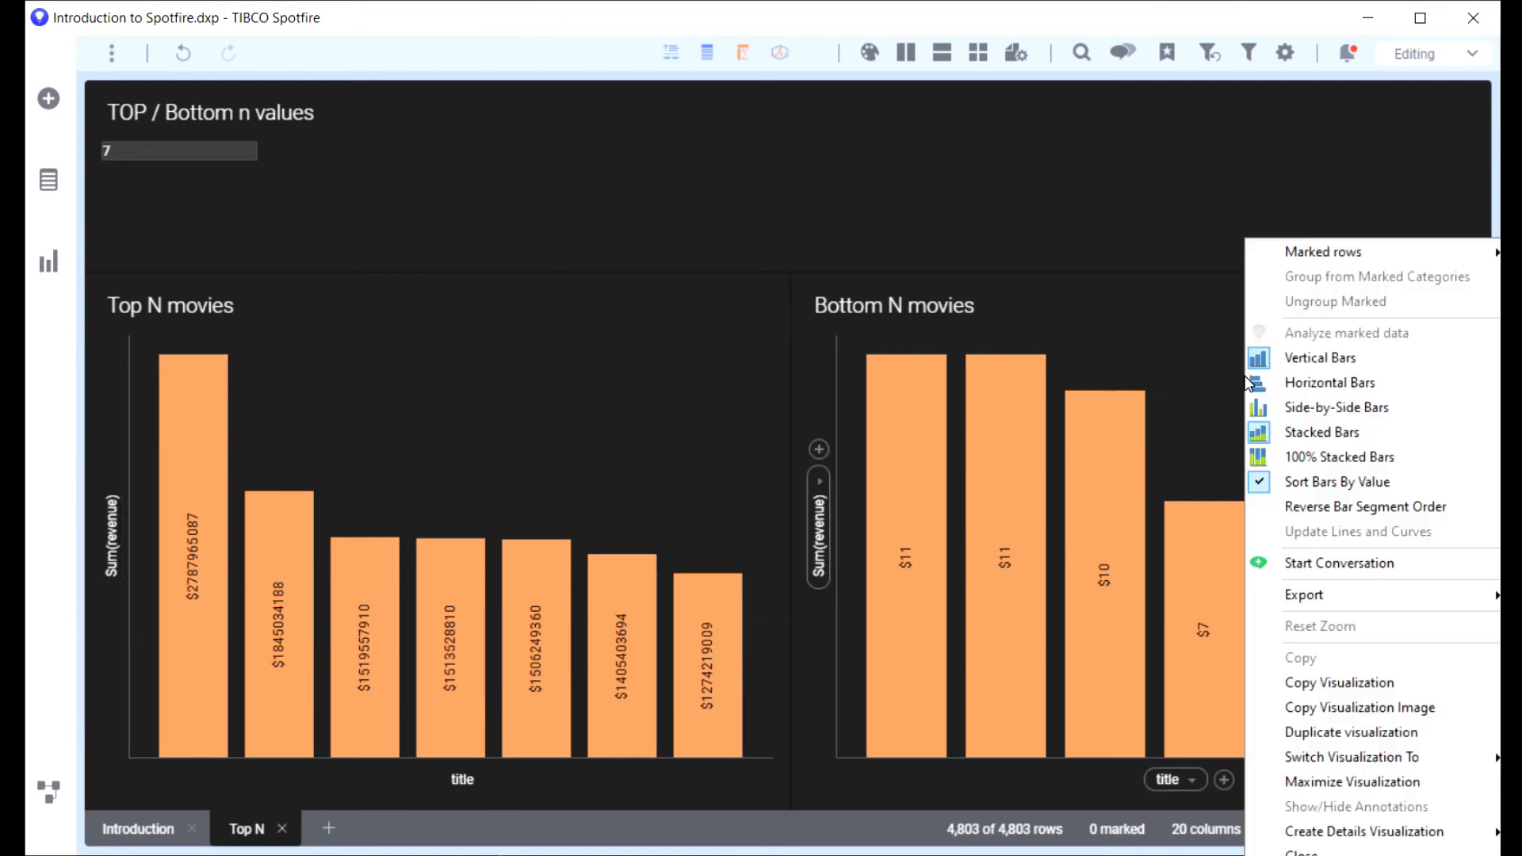
left_click(1332, 855)
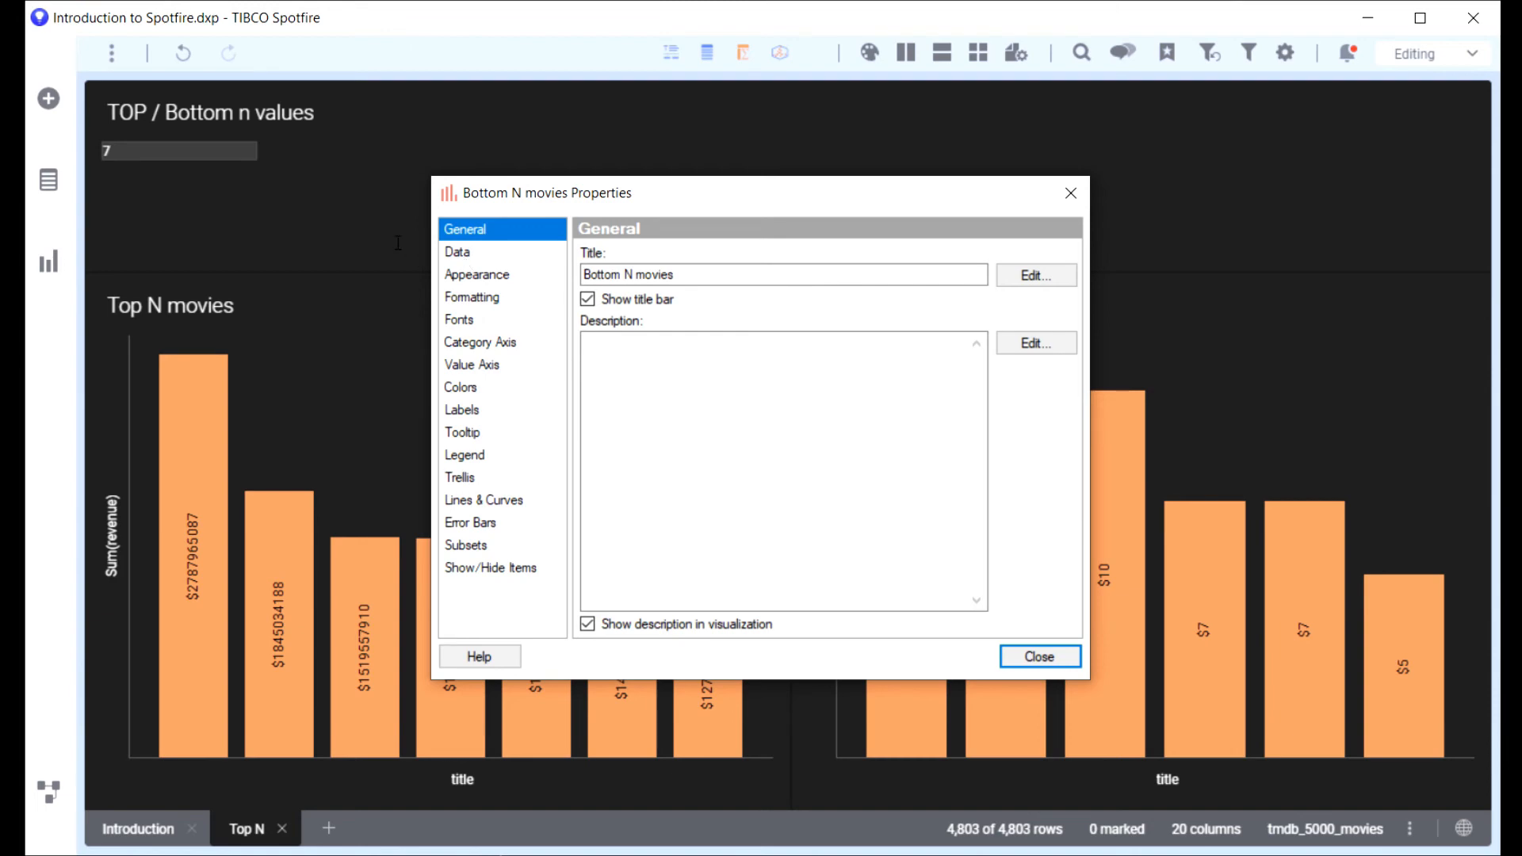
left_click(487, 571)
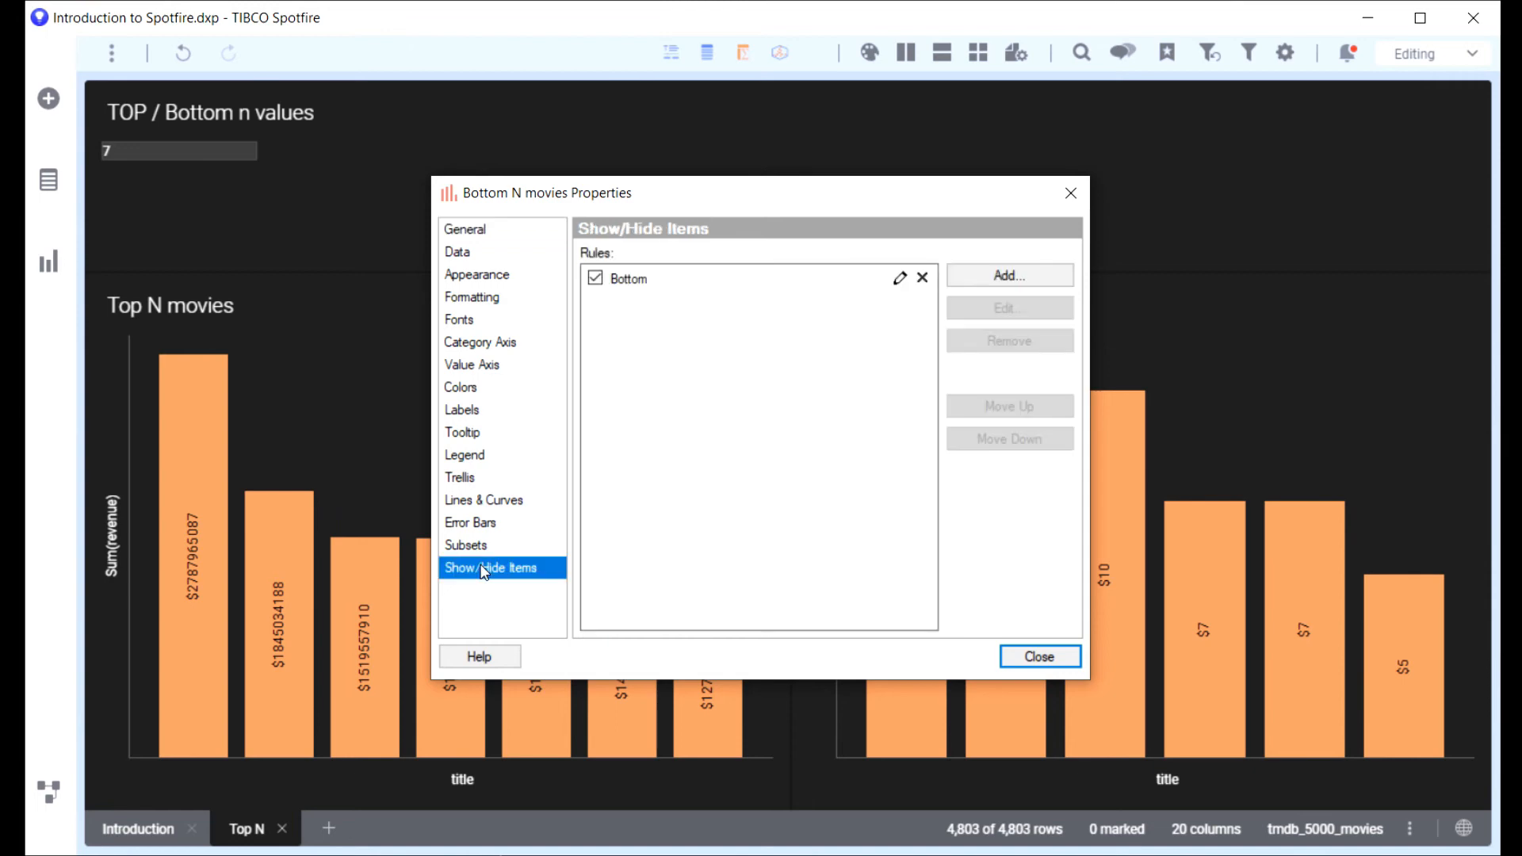
left_click(900, 278)
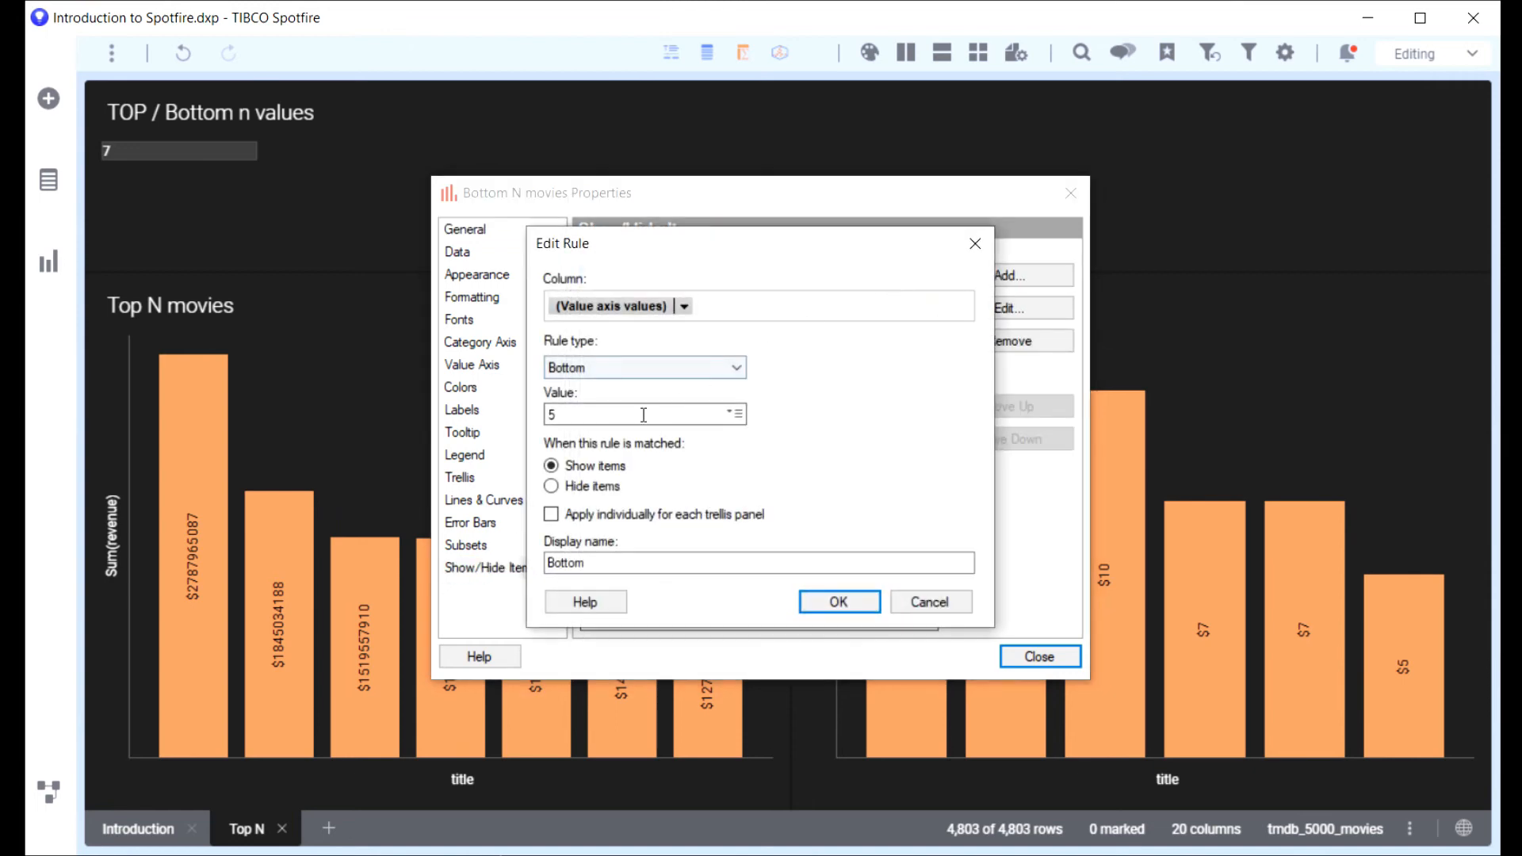
left_click(735, 414)
left_click(791, 453)
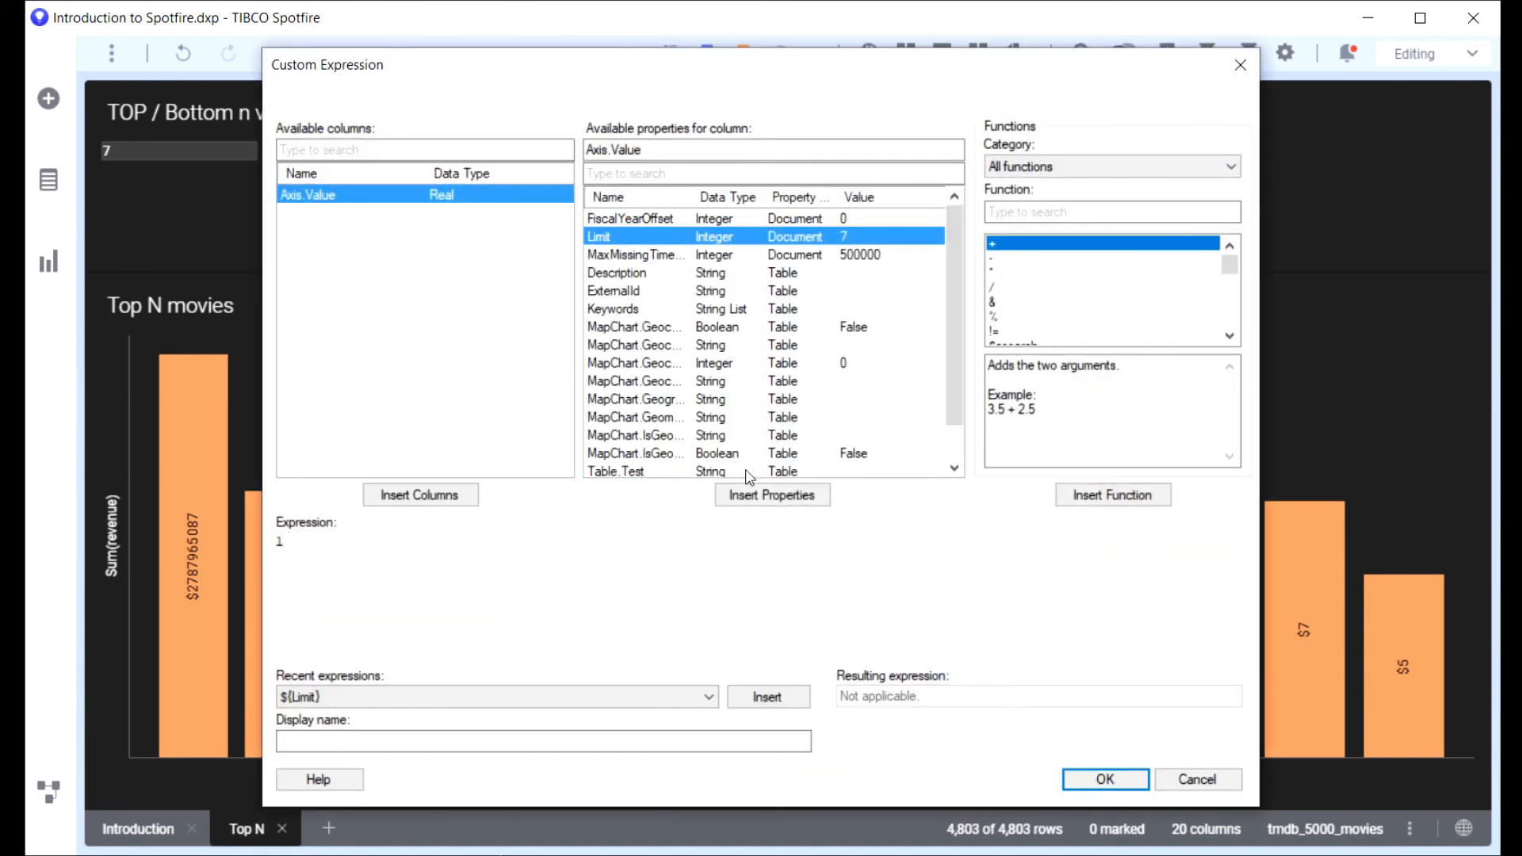
left_click(755, 494)
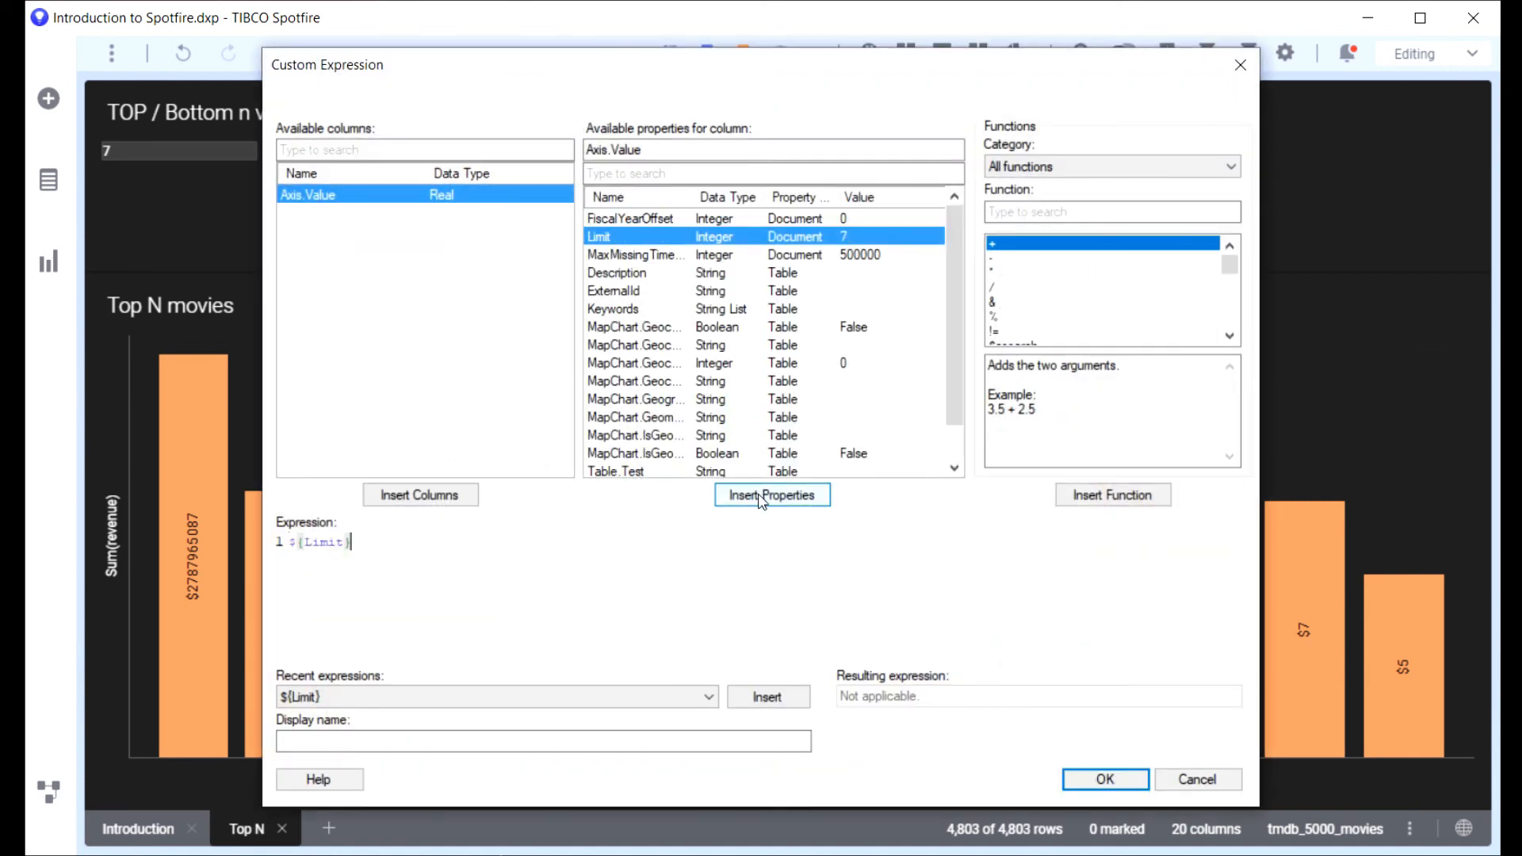
left_click(1126, 784)
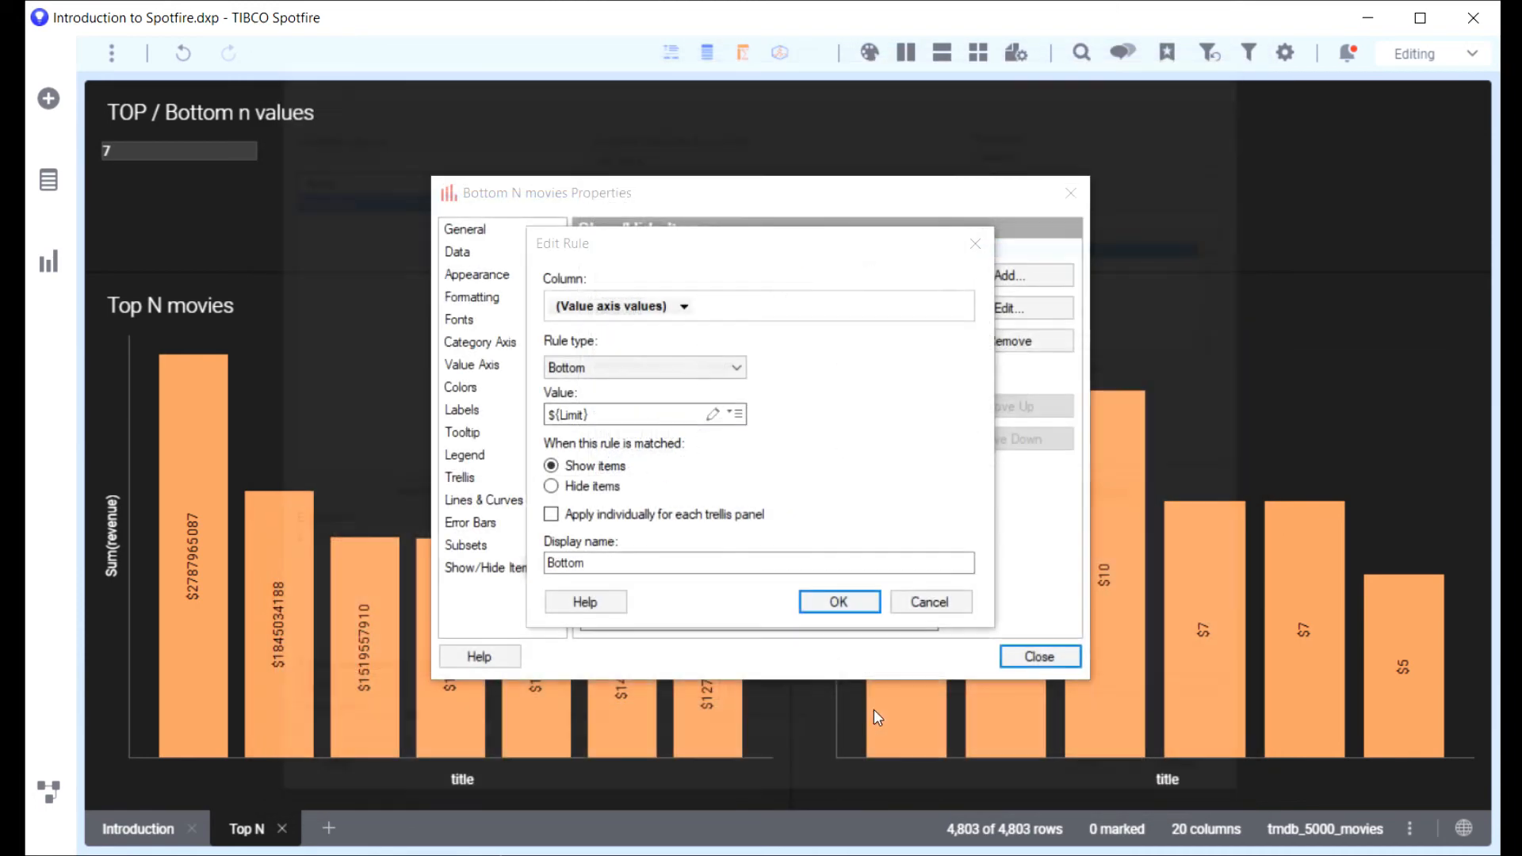
left_click(839, 602)
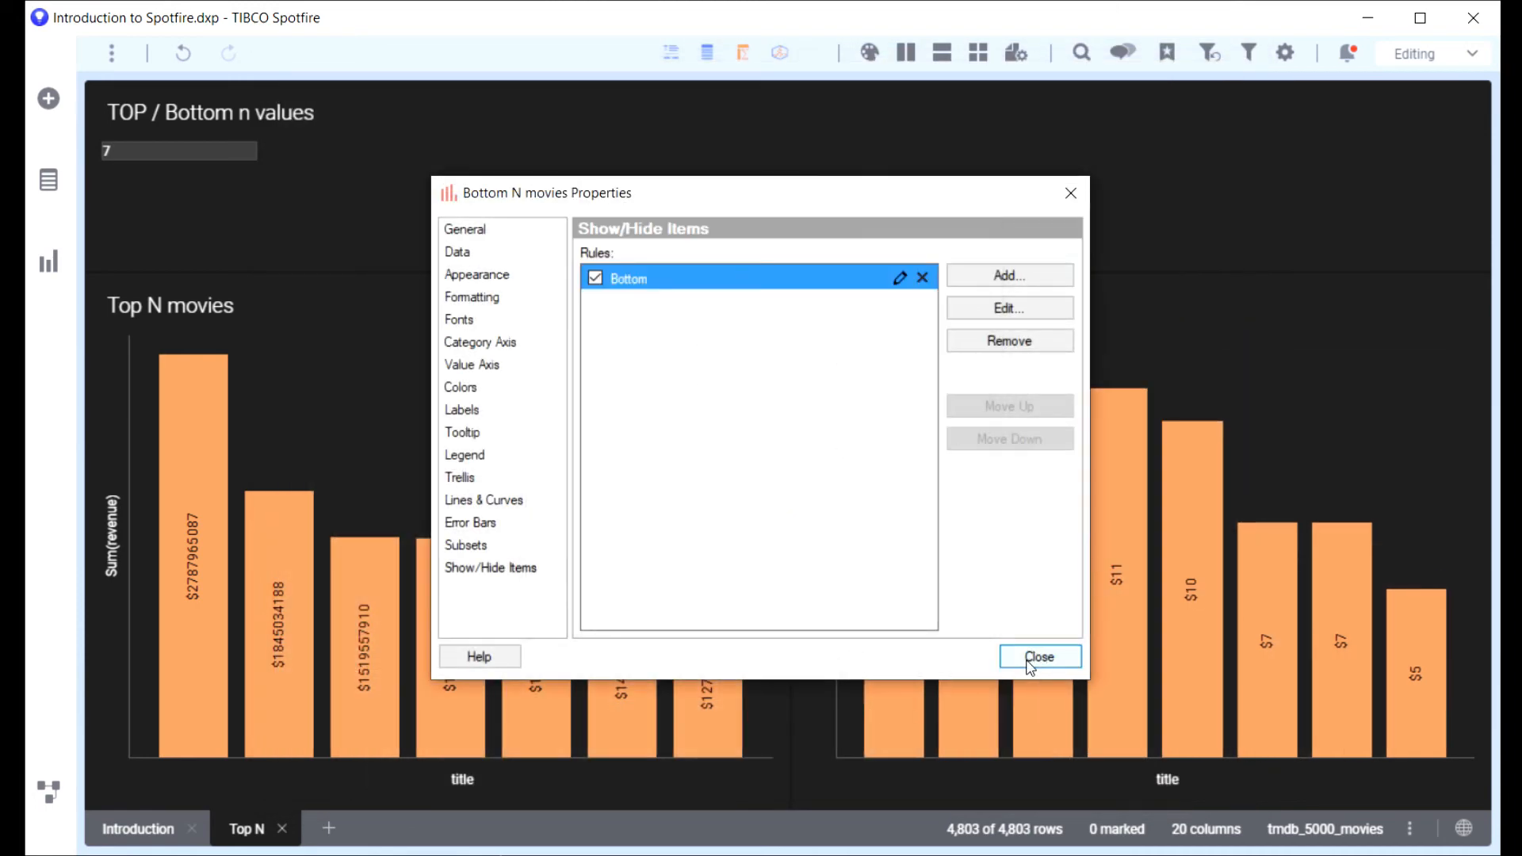
left_click(1030, 665)
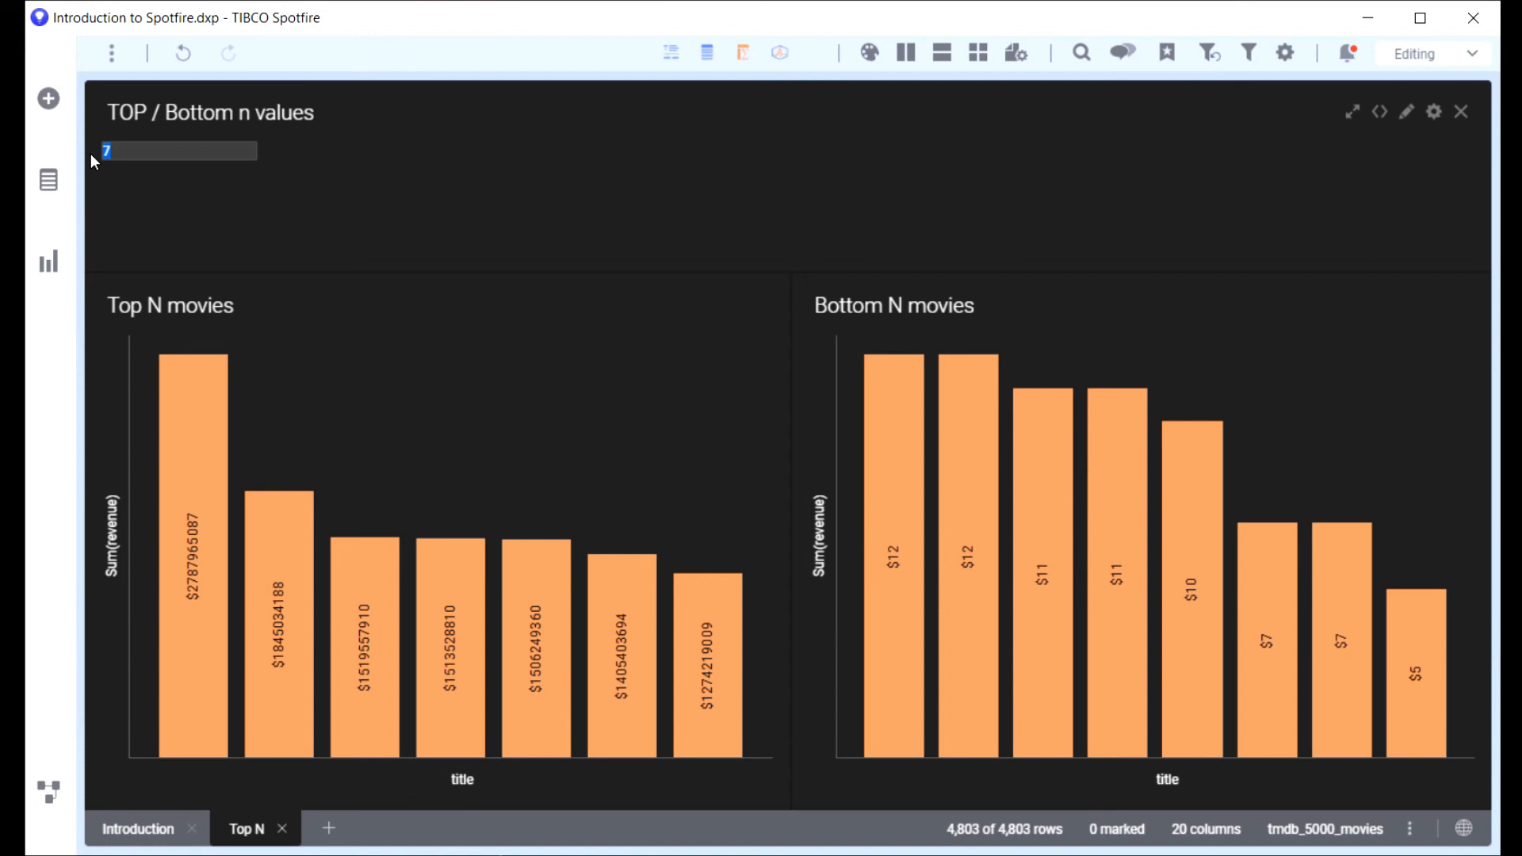
Test both charts by setting the Limit input field to 10, 15 and 1500 in turn
key("Return")
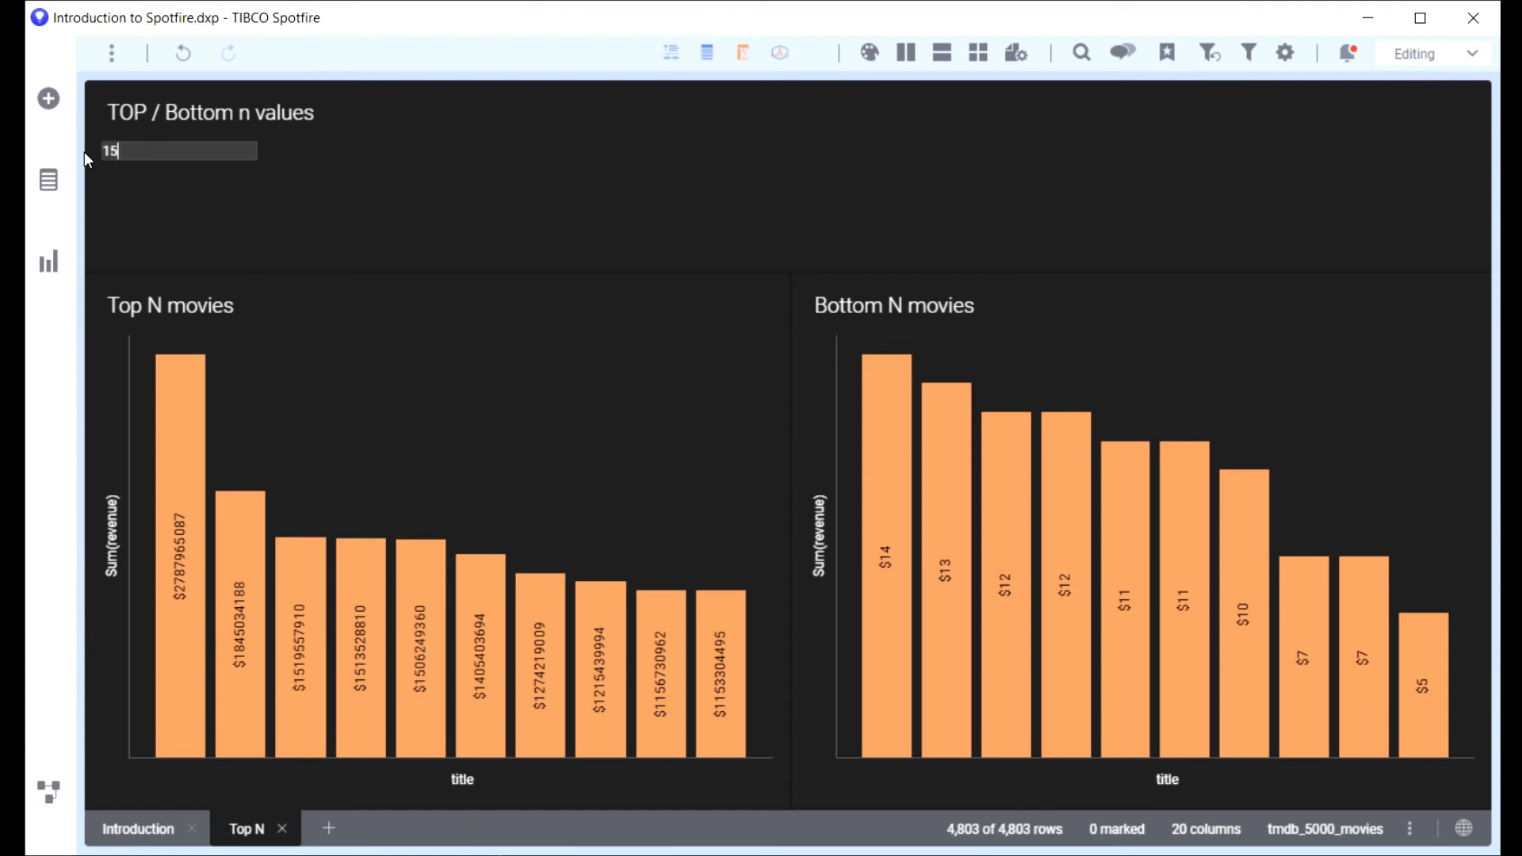
key("Return")
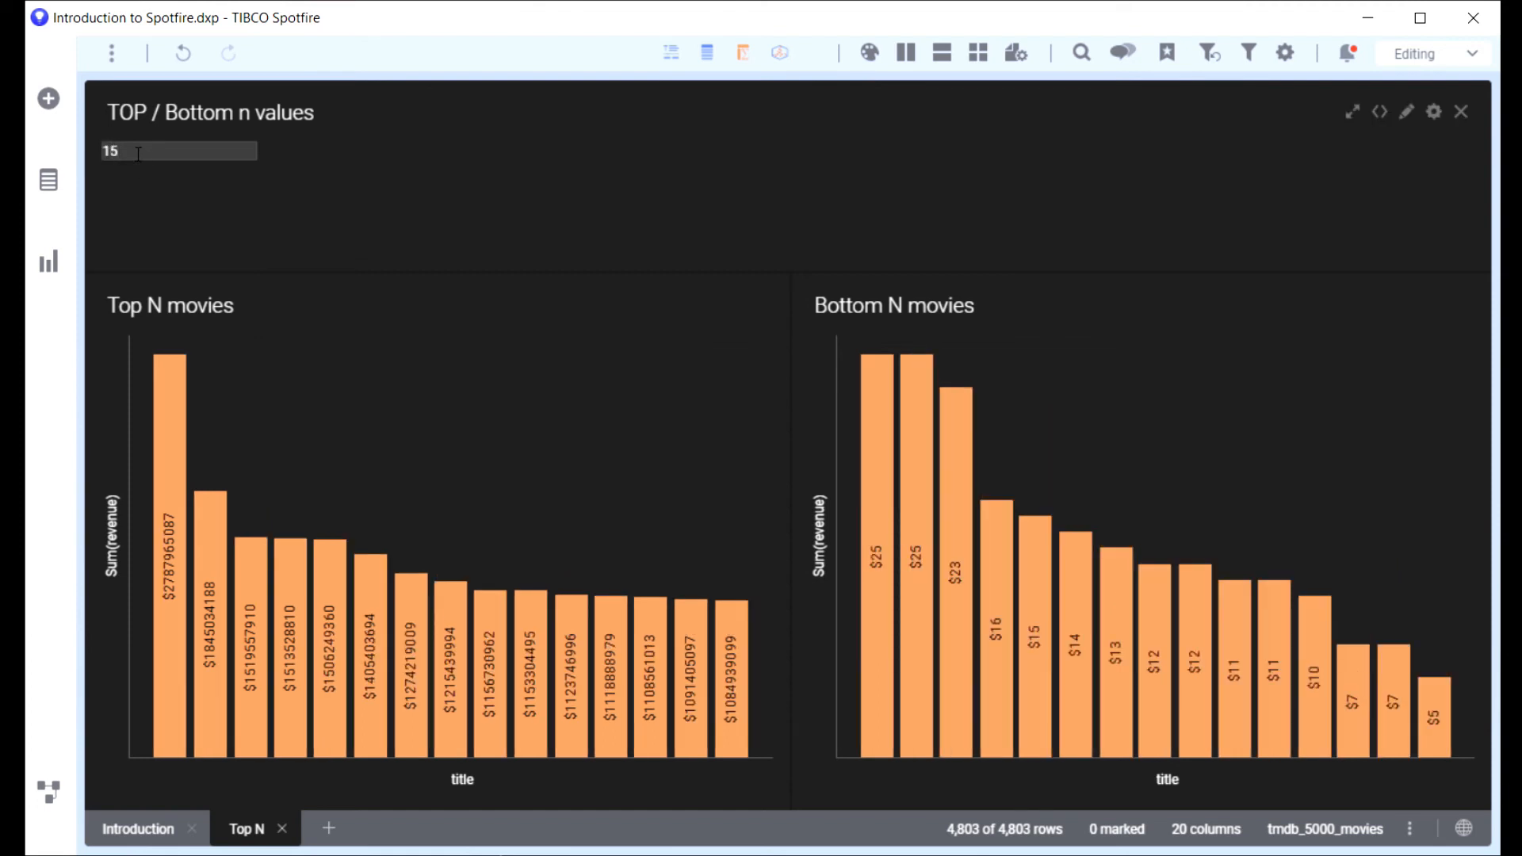
type("00")
key("Return")
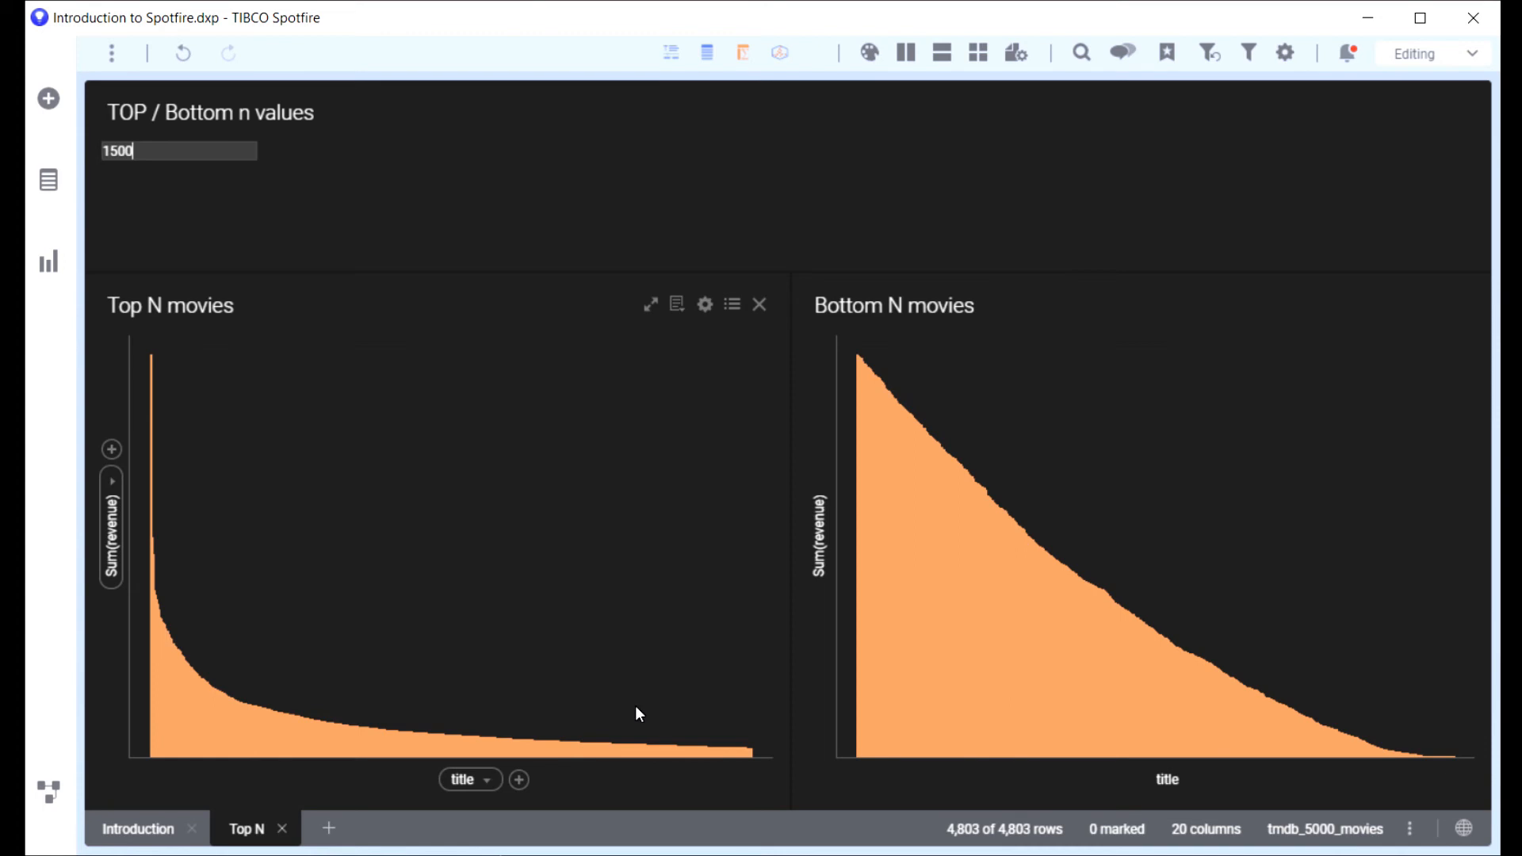
Convert the text area's Limit input field to a slider with a numerical range of 1 to 20, saving and closing the text area
right_click(288, 191)
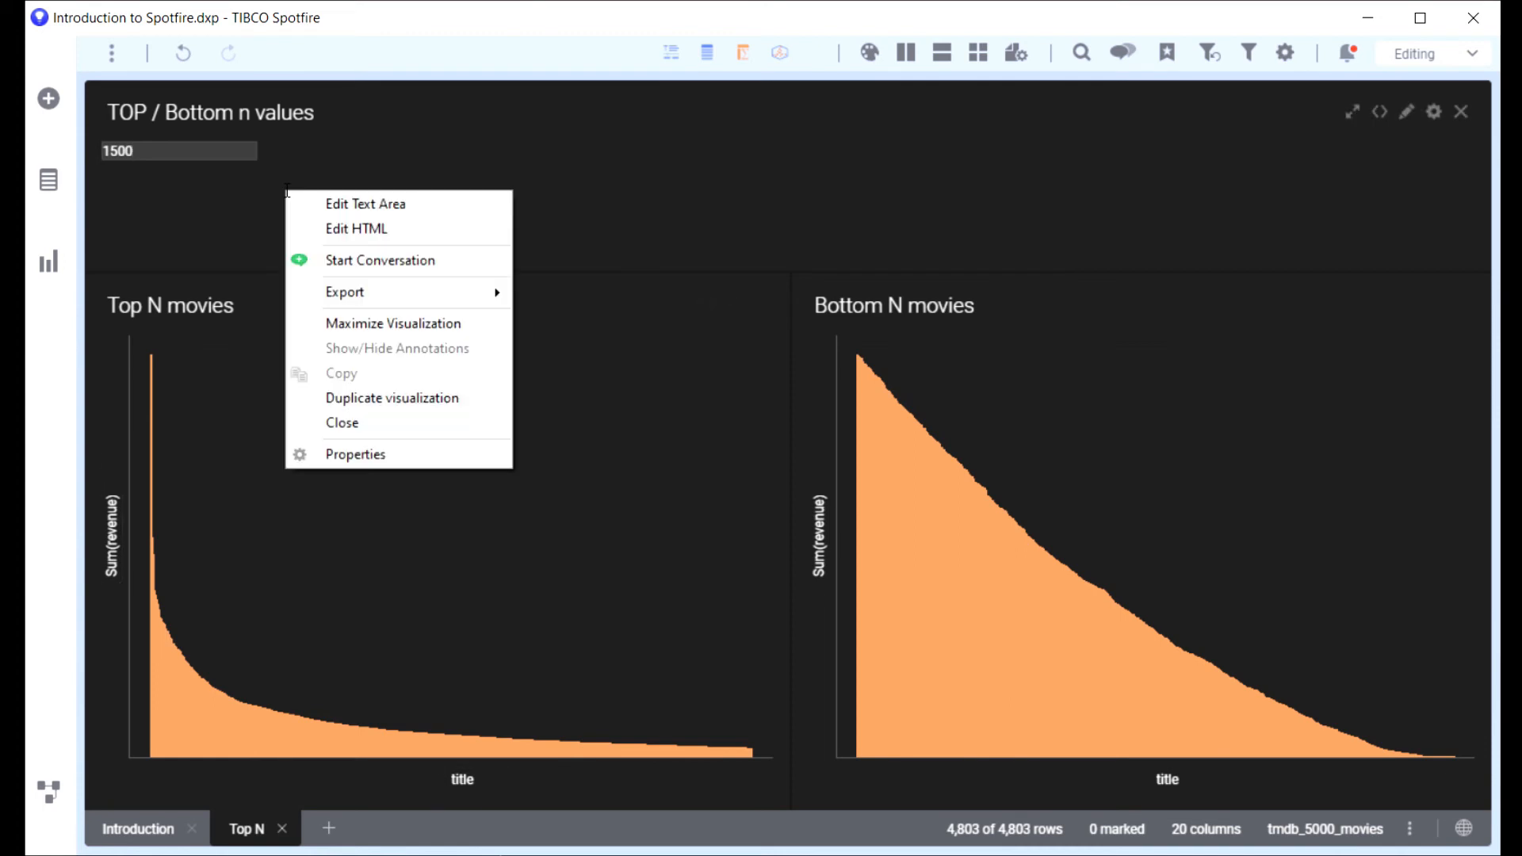
left_click(377, 205)
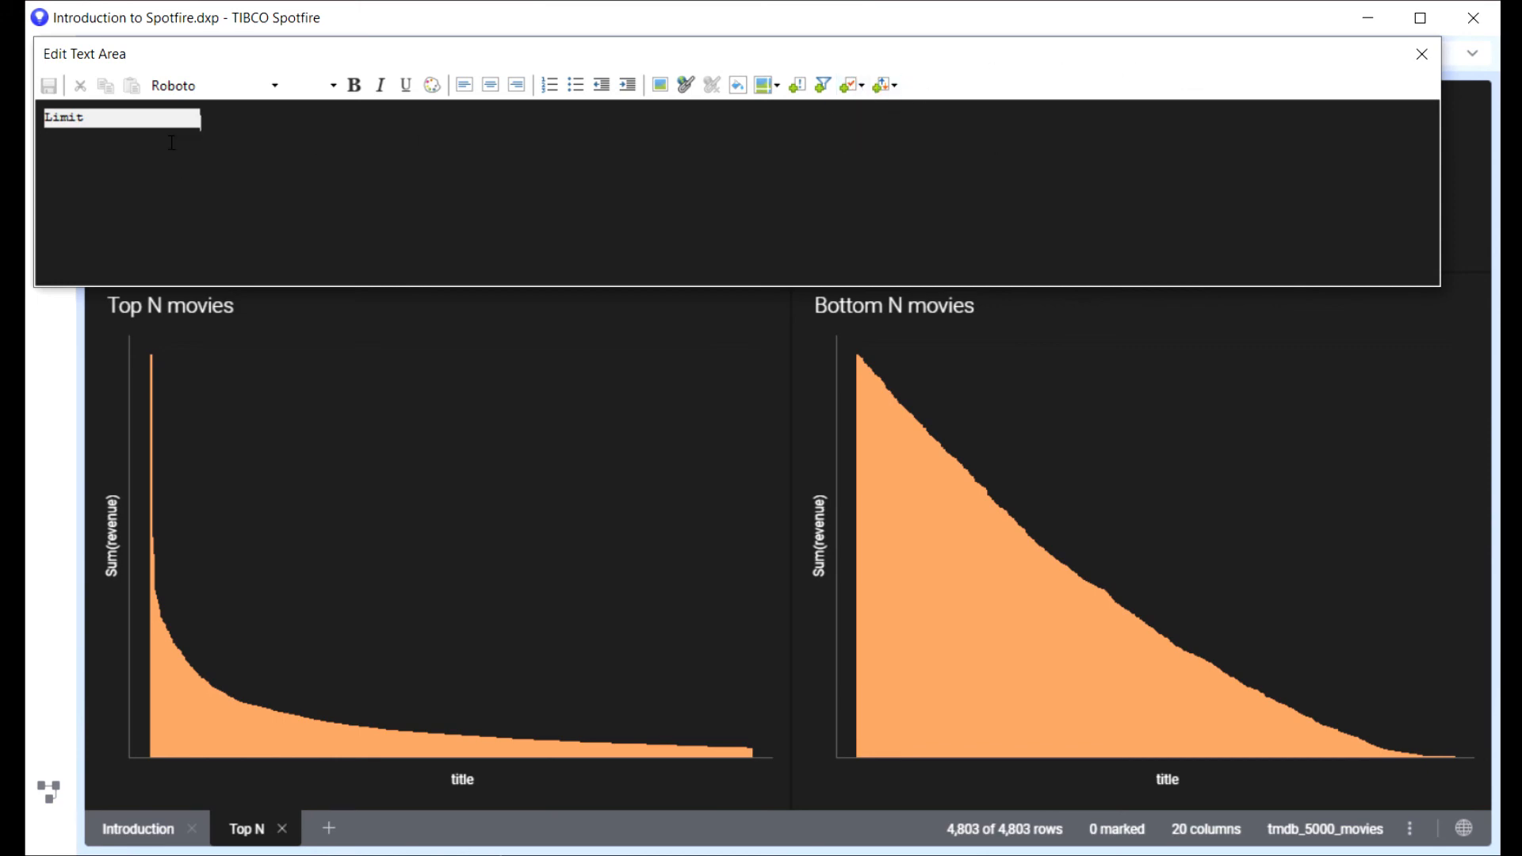
left_click(138, 118)
double_click(138, 119)
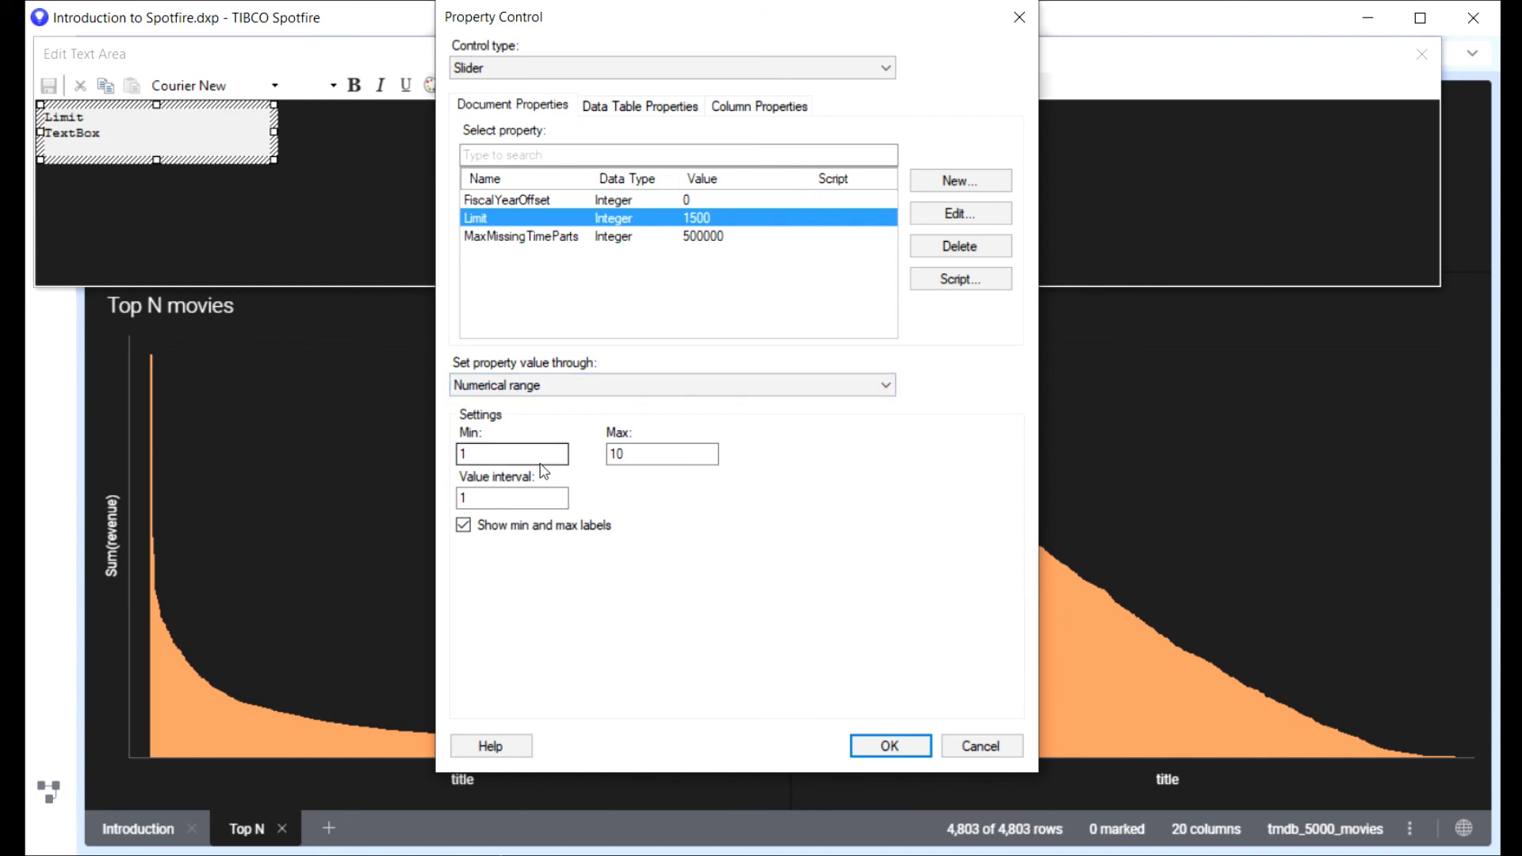
double_click(632, 449)
type("20")
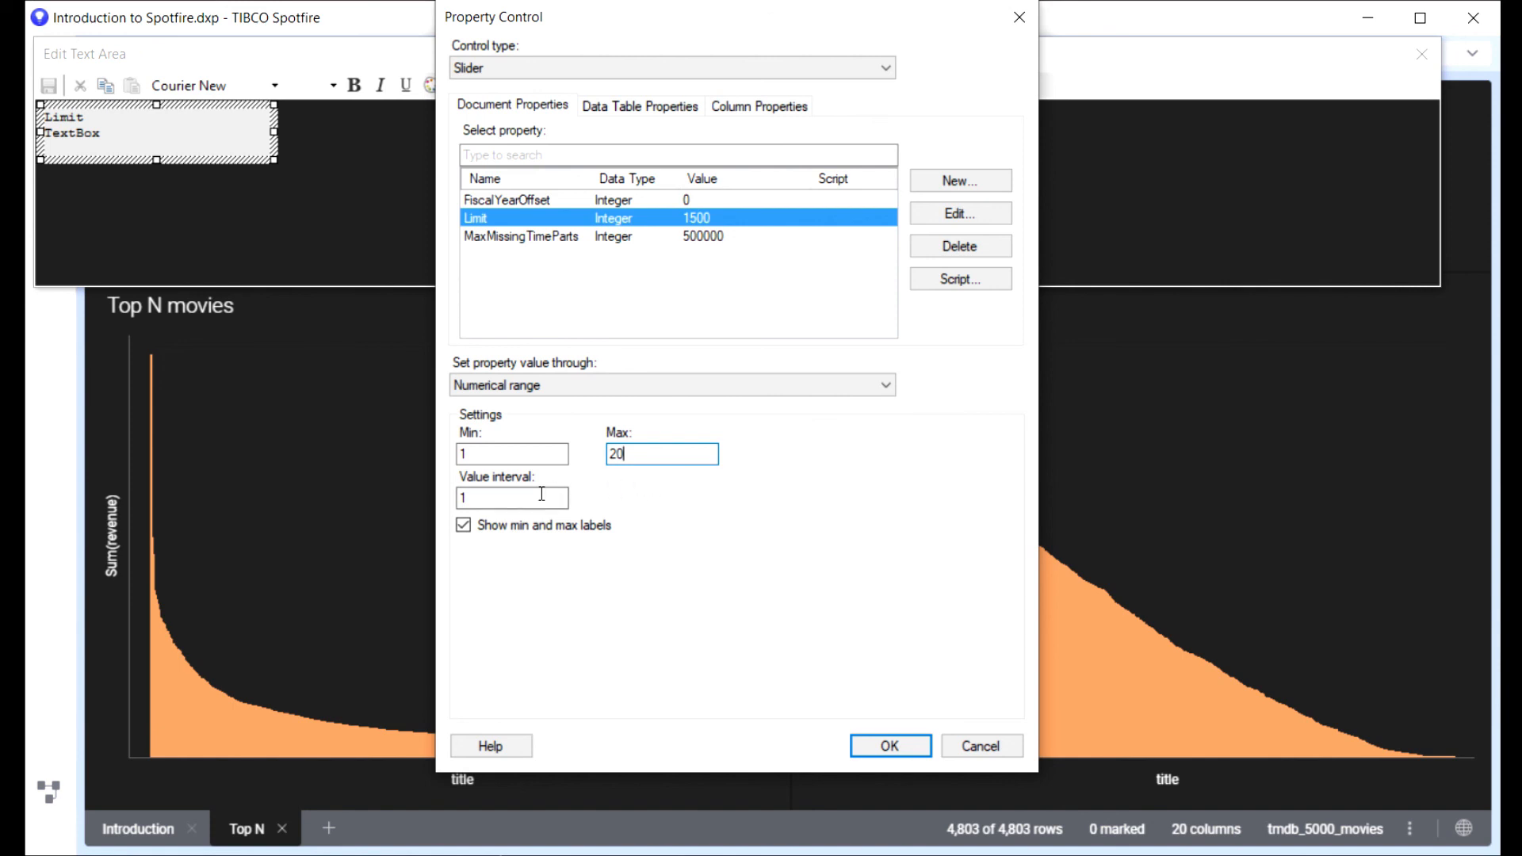
left_click(895, 748)
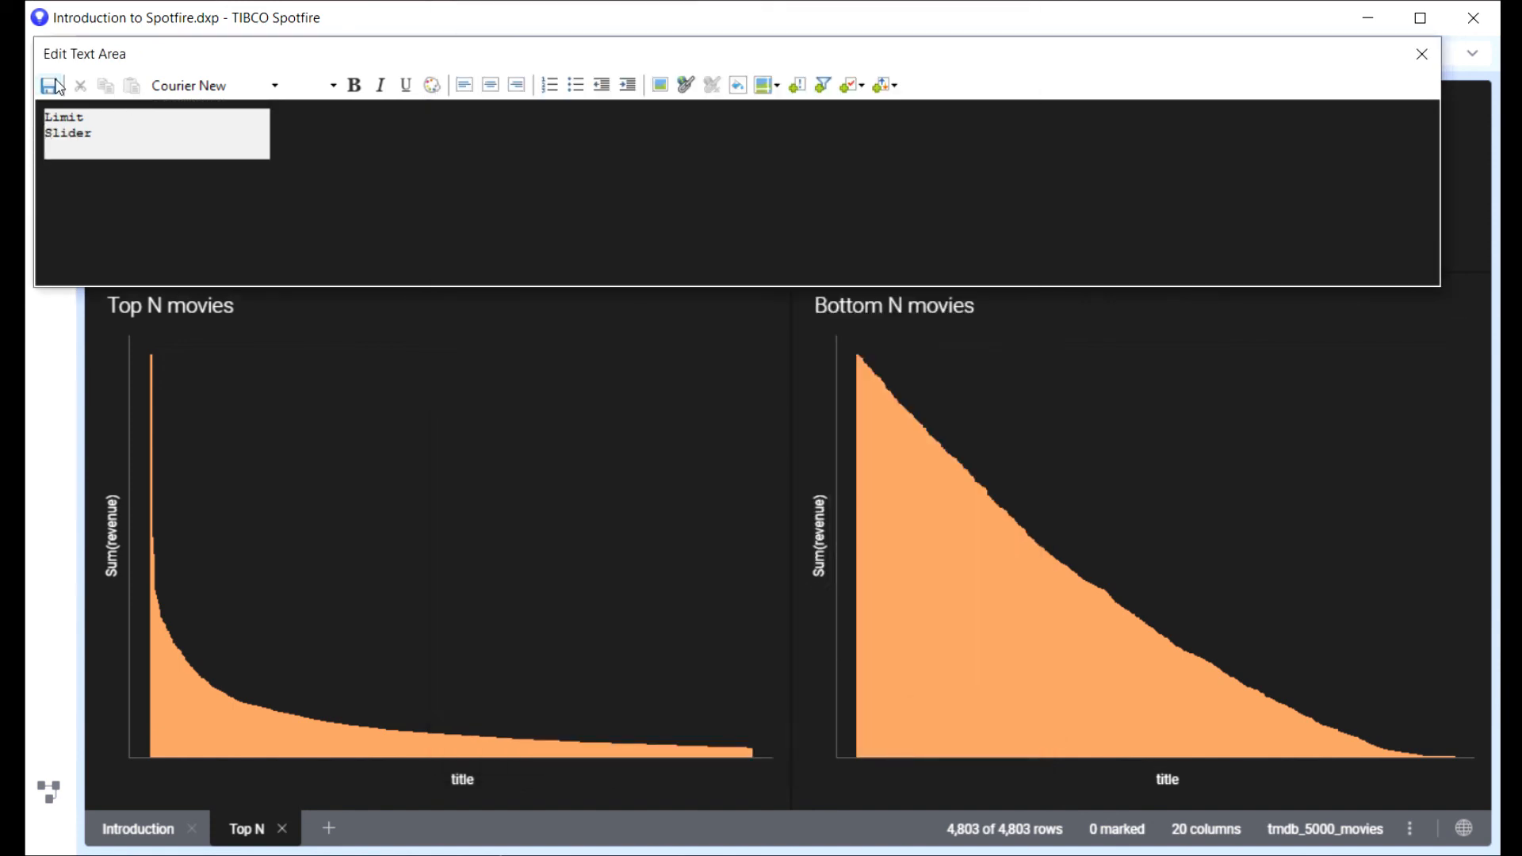
left_click(1422, 54)
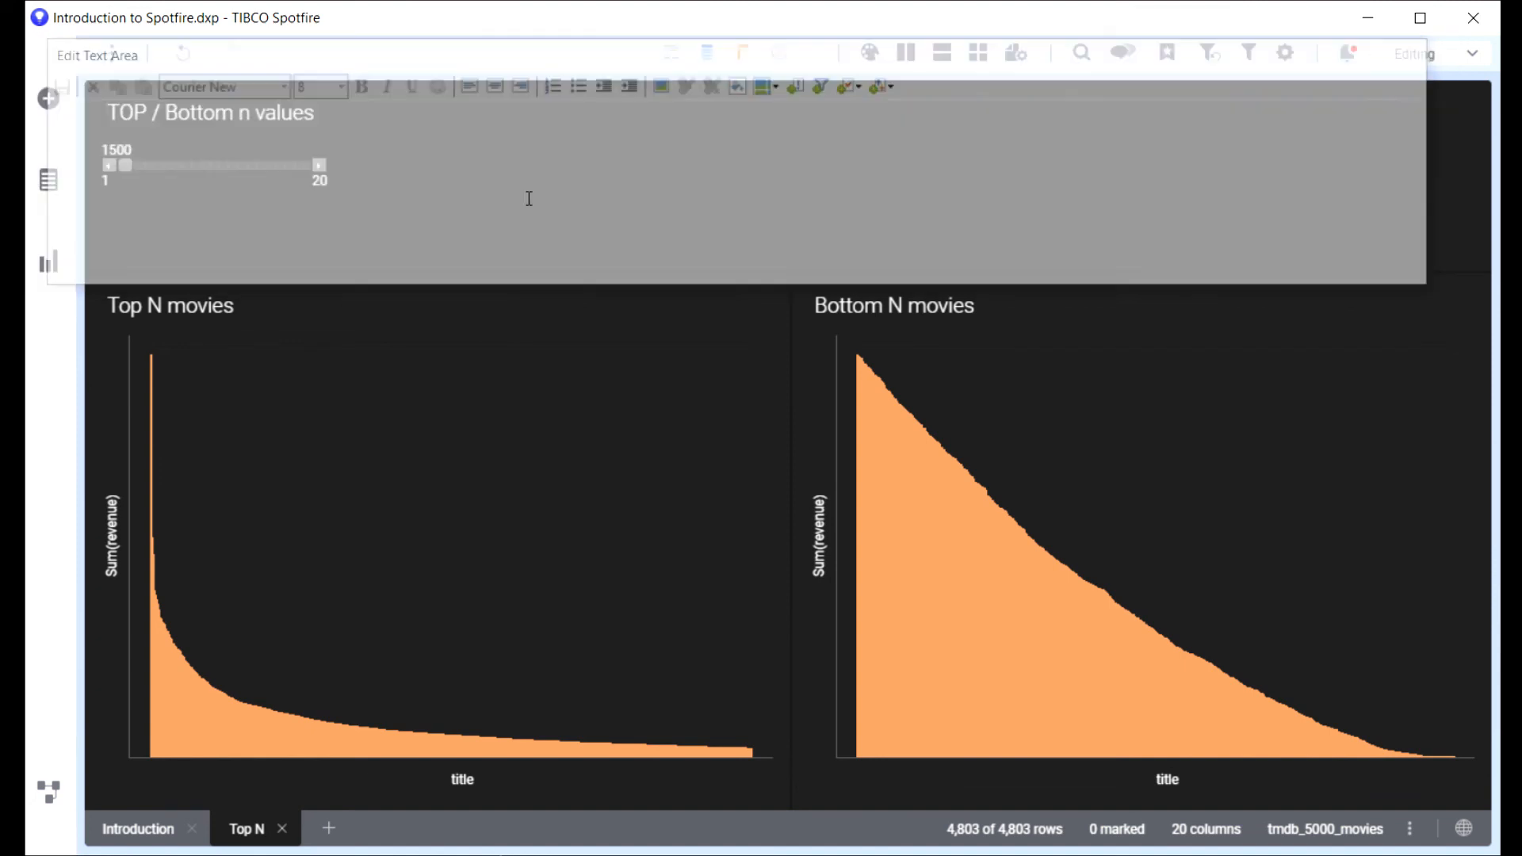
Move the Limit slider in the TOP / Bottom n values text area to 18
left_click_drag(125, 165, 238, 167)
left_click_drag(126, 165, 306, 171)
left_click(306, 172)
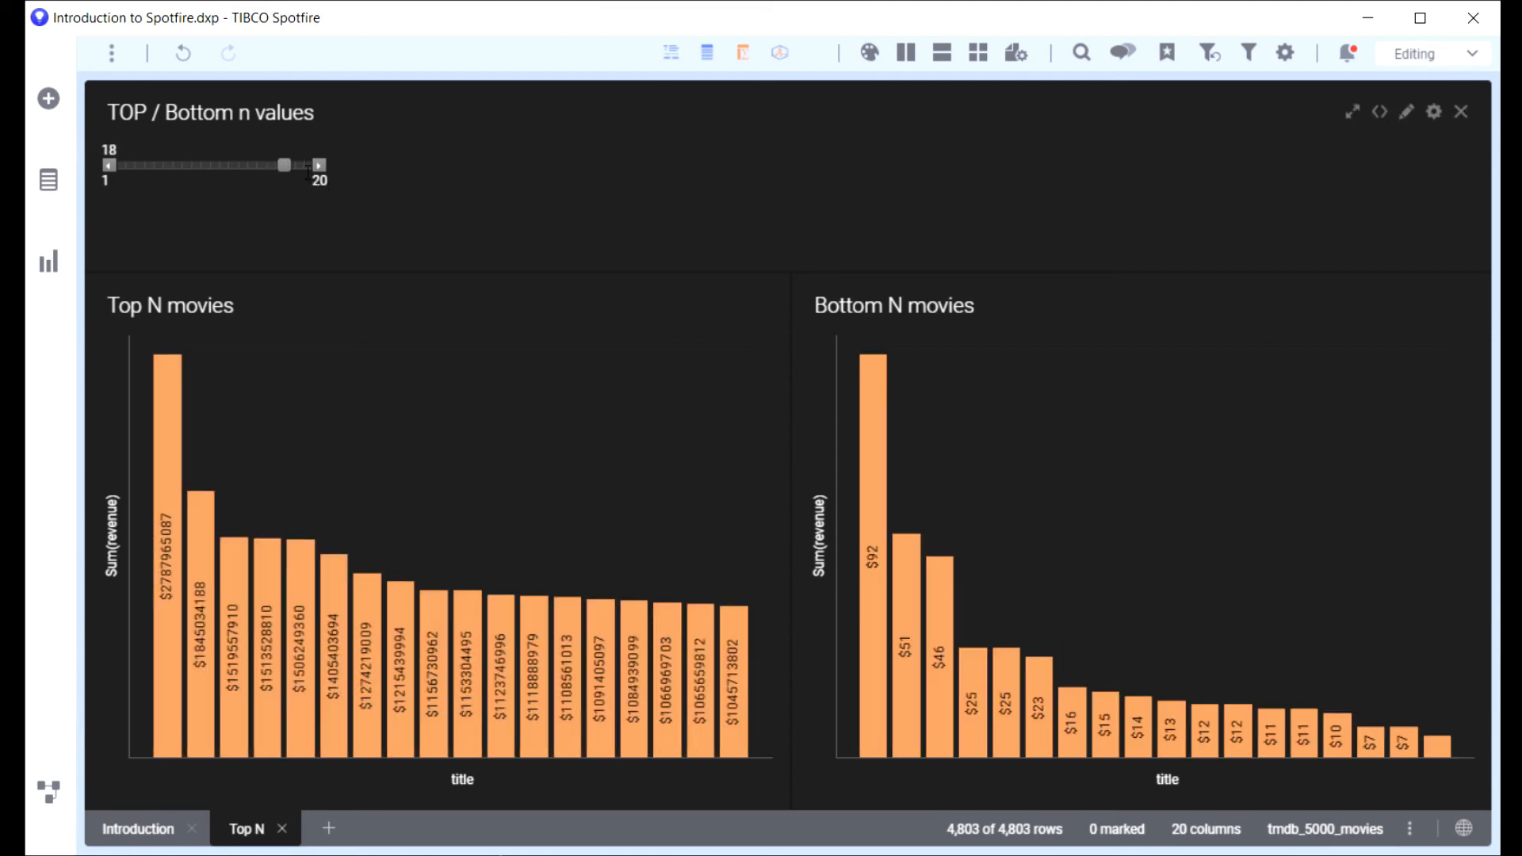